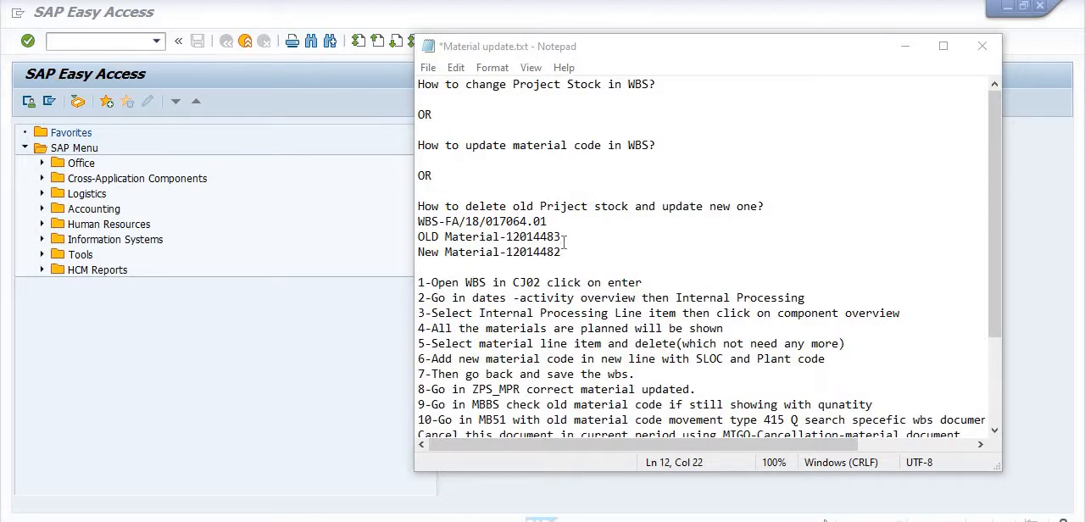
# Review the material-update notes and open WBS element FA/18/017064.01 for change in transaction CJ02.
pyautogui.scroll(-2, 565, 243)
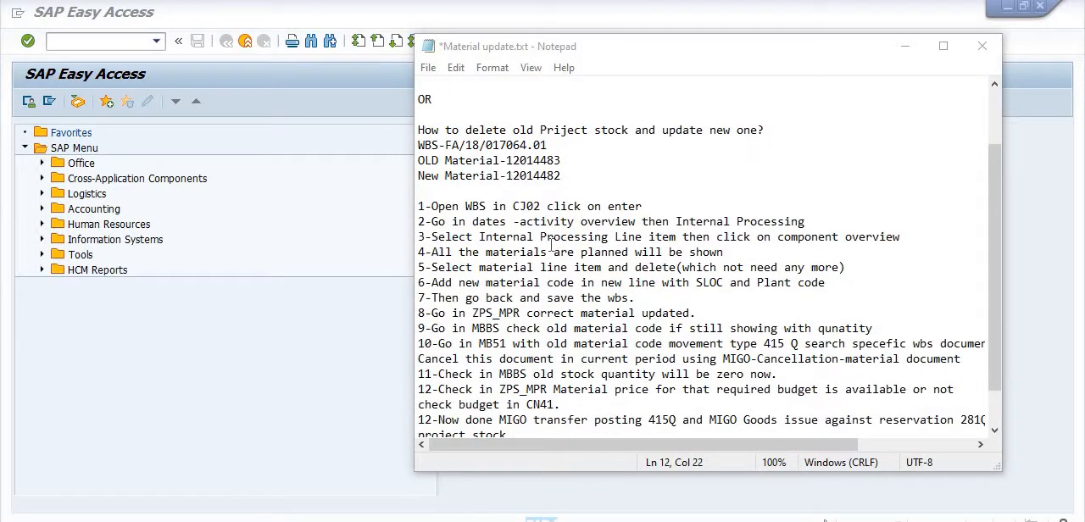
pyautogui.scroll(-1, 551, 245)
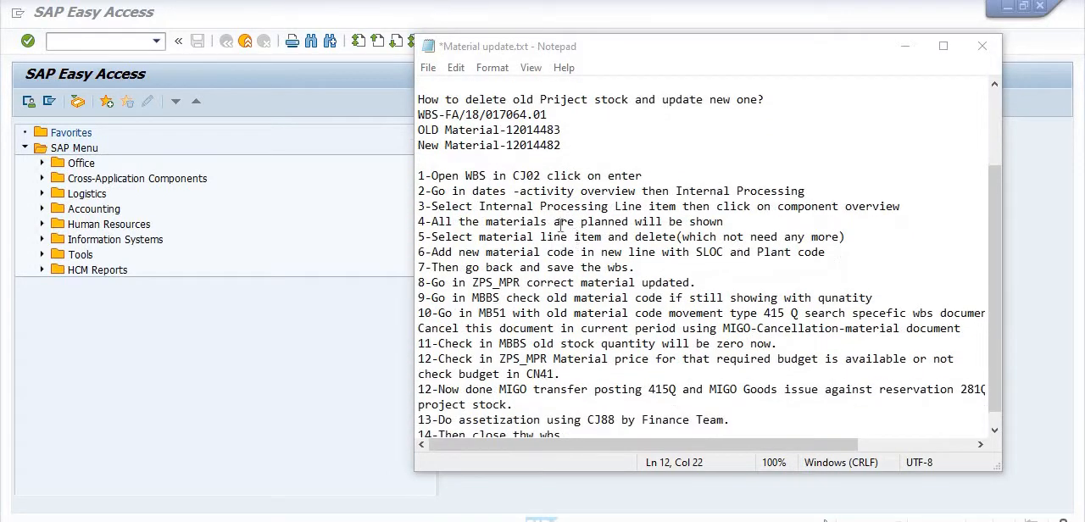
pyautogui.click(53, 41)
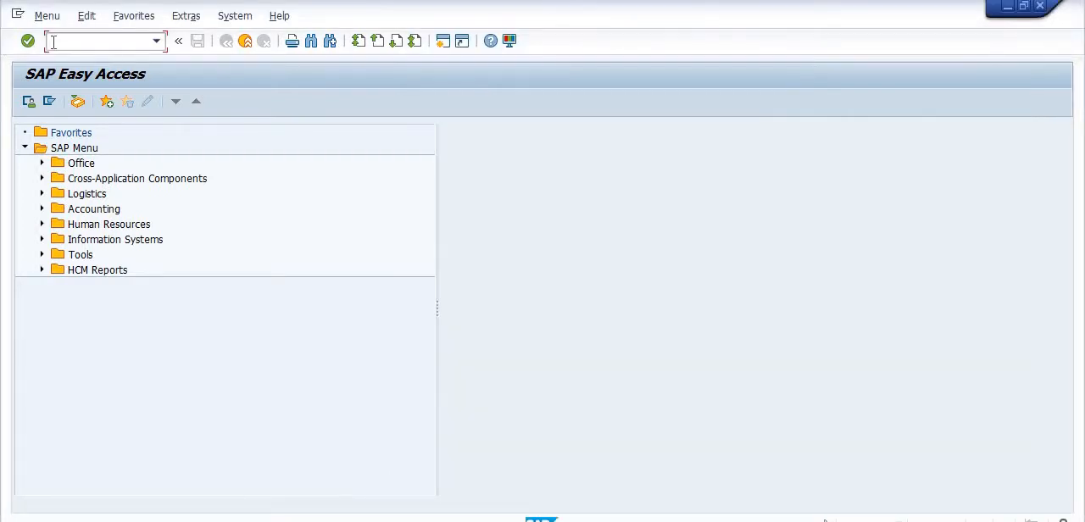
pyautogui.write('cj02')
pyautogui.press('Return')
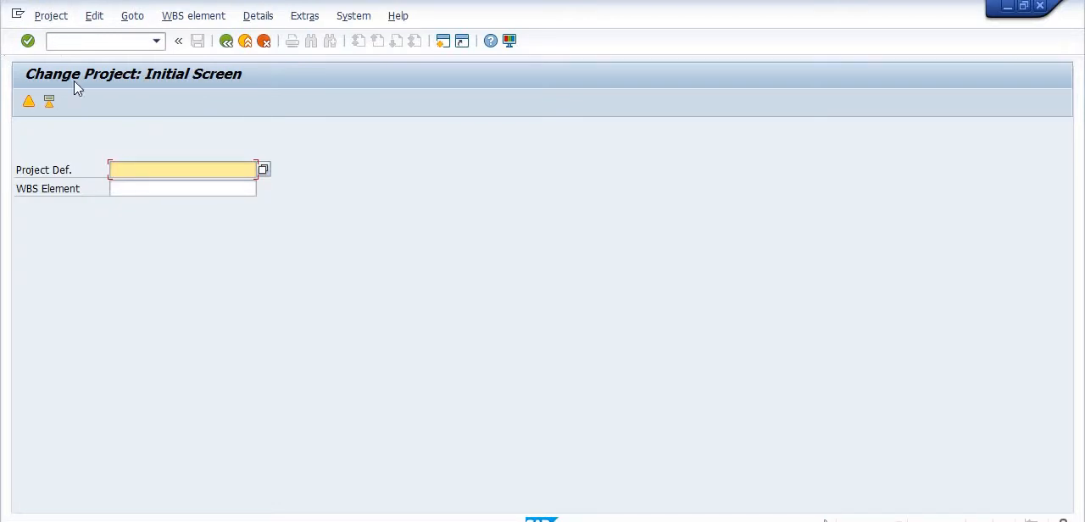
pyautogui.click(141, 186)
pyautogui.click(141, 187)
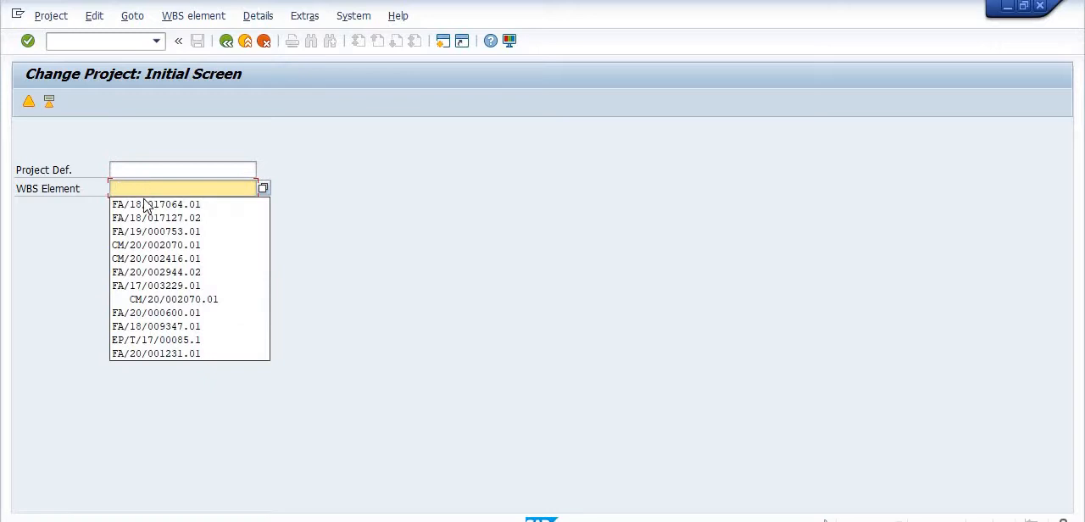
pyautogui.click(150, 206)
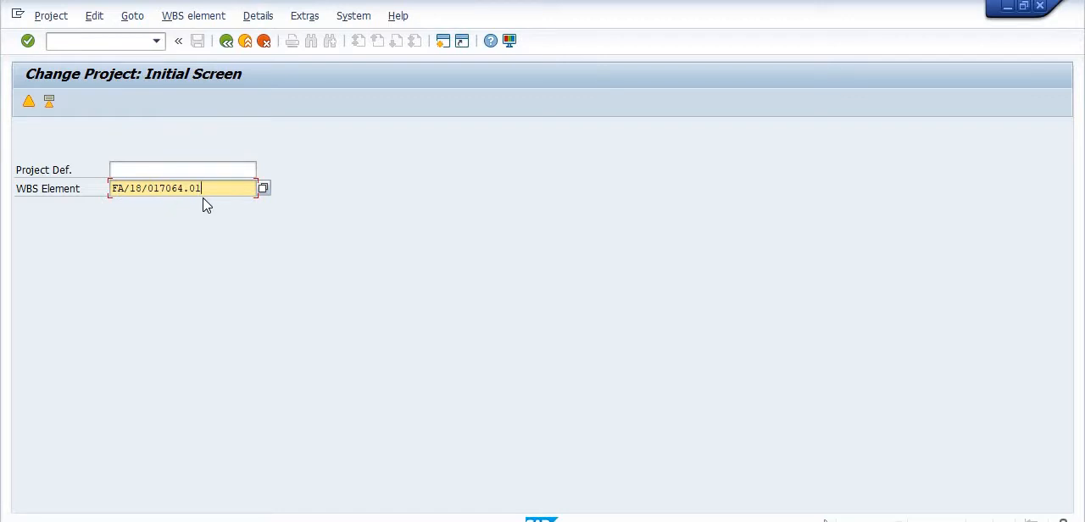
pyautogui.press('Return')
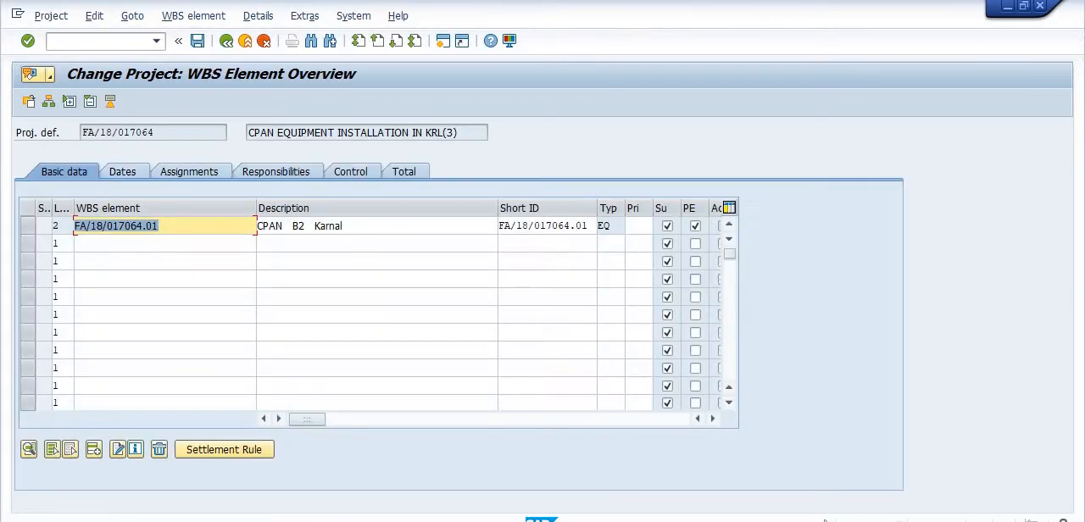
# Go through the WBS element's dates to its activity overview and open the component overview for internal processing activity 0010.
pyautogui.hotkey('alt', 'Tab')
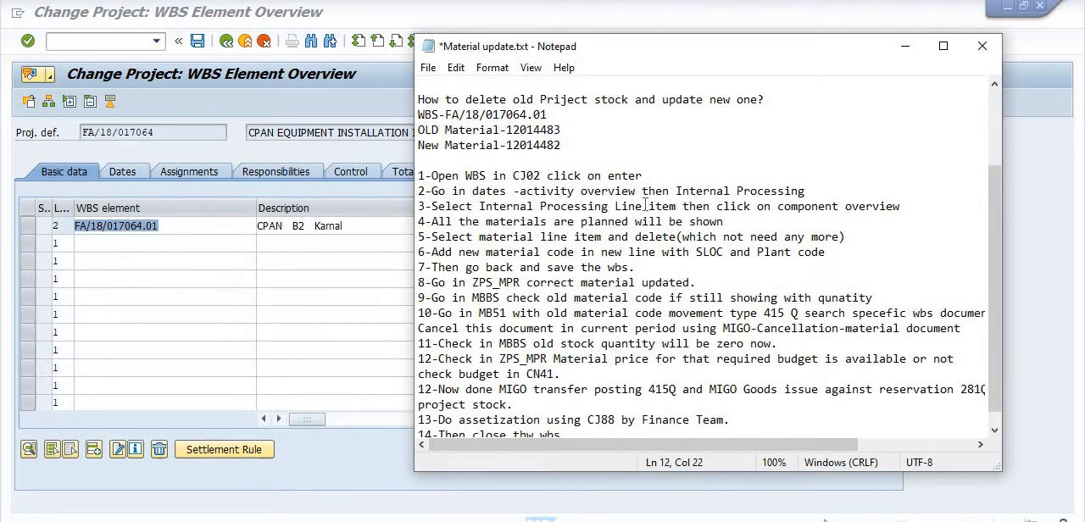
pyautogui.click(907, 49)
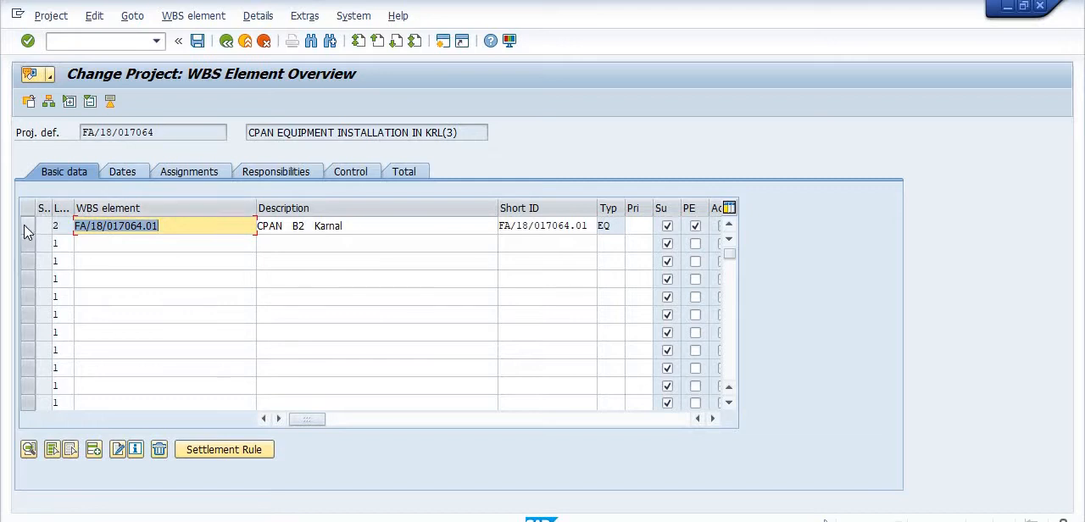
pyautogui.click(28, 226)
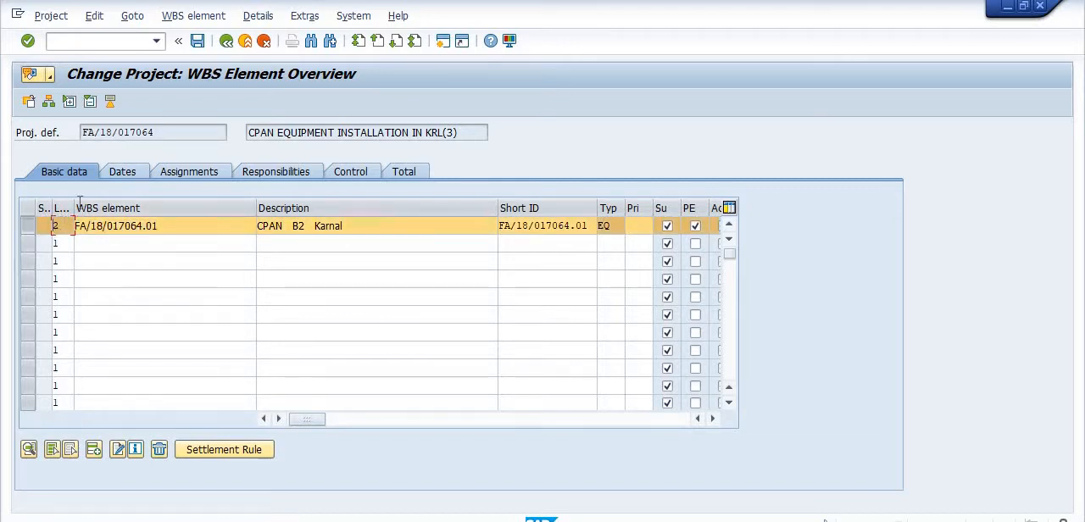
pyautogui.click(123, 173)
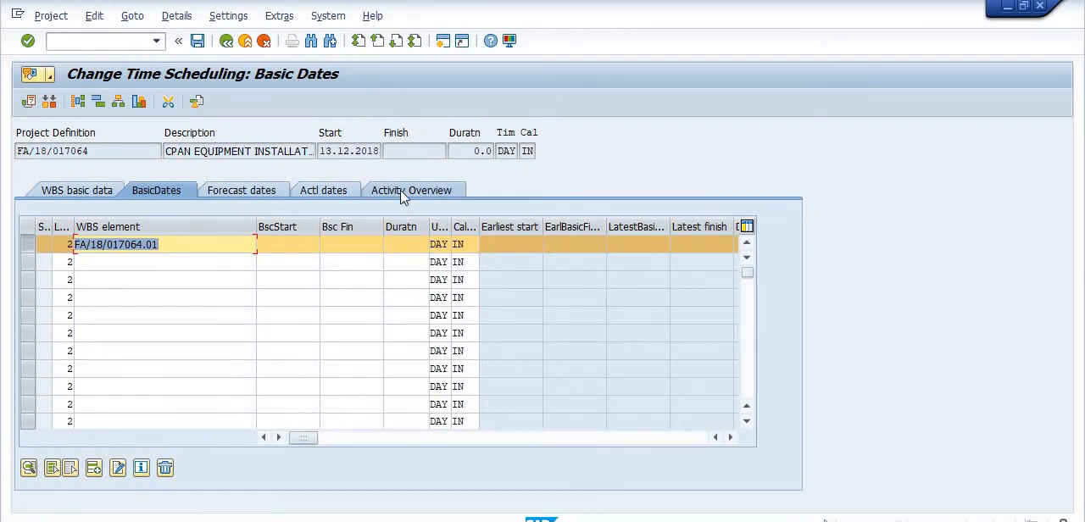
pyautogui.click(402, 194)
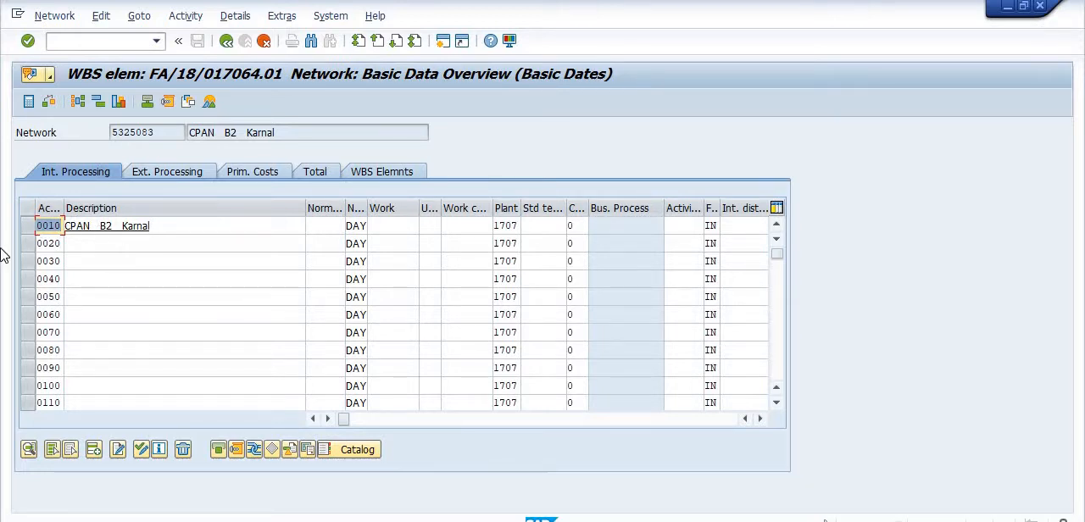
pyautogui.click(26, 228)
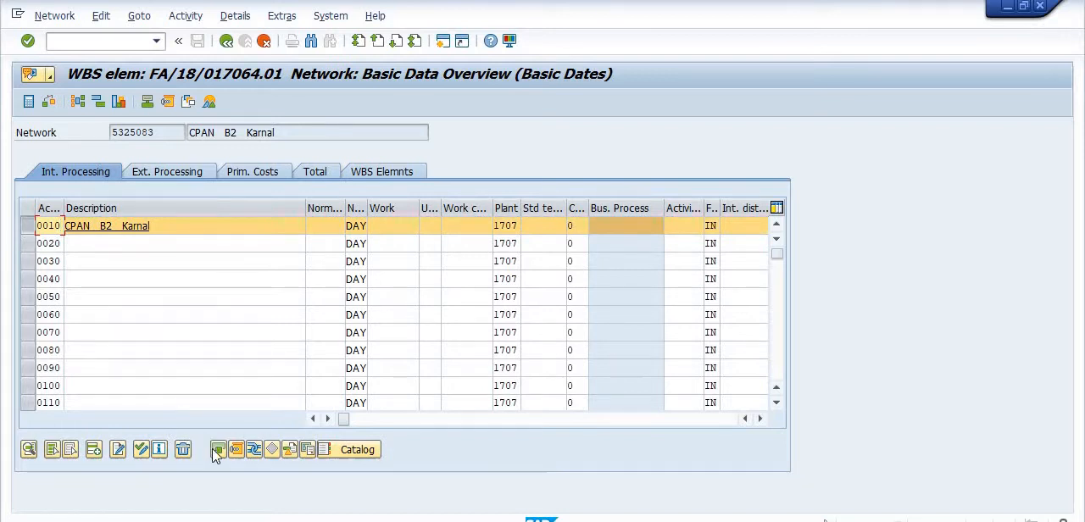
pyautogui.click(242, 454)
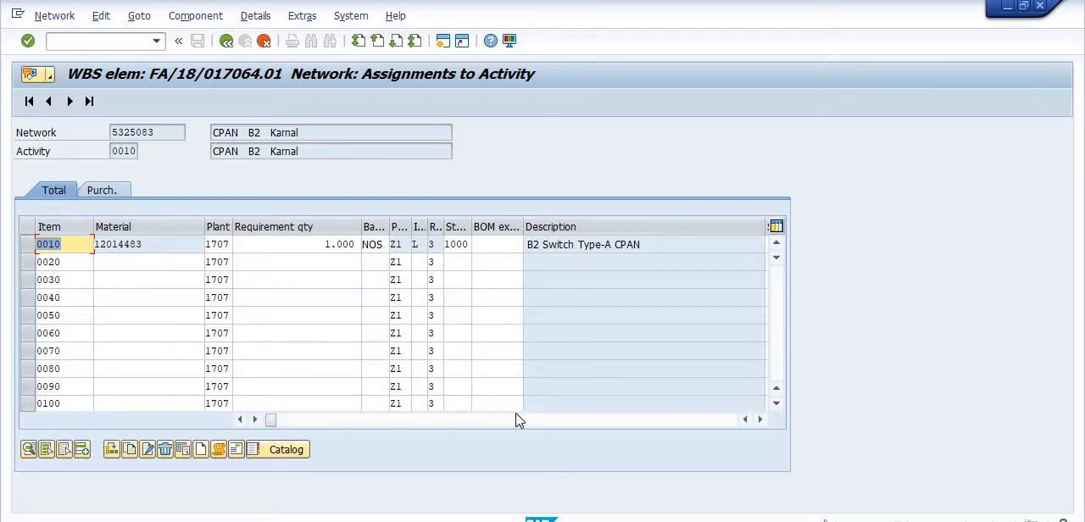
# In the other SAP session, open the Display Warehouse Stocks of Material report and set the material to 12014482.
pyautogui.moveTo(392, 519)
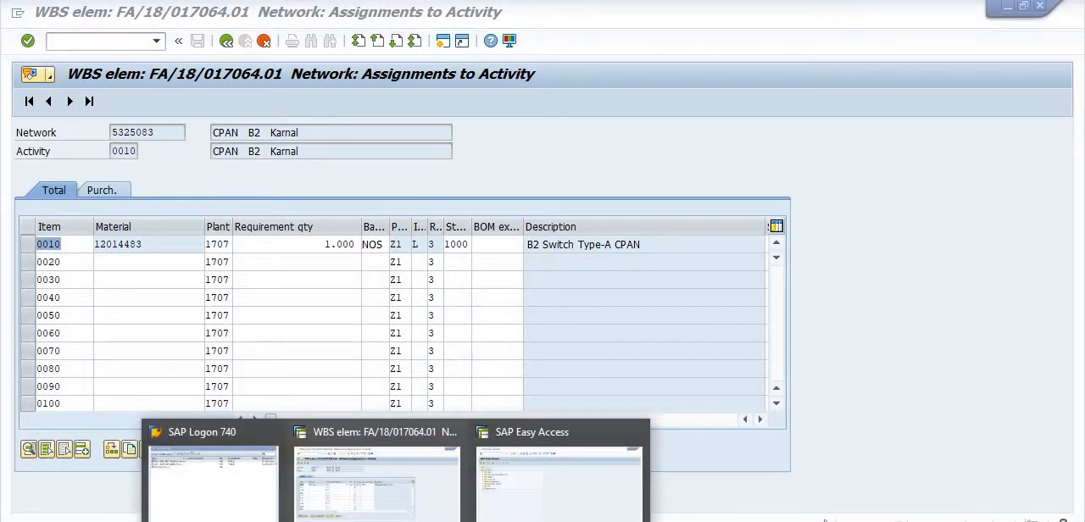
pyautogui.click(525, 498)
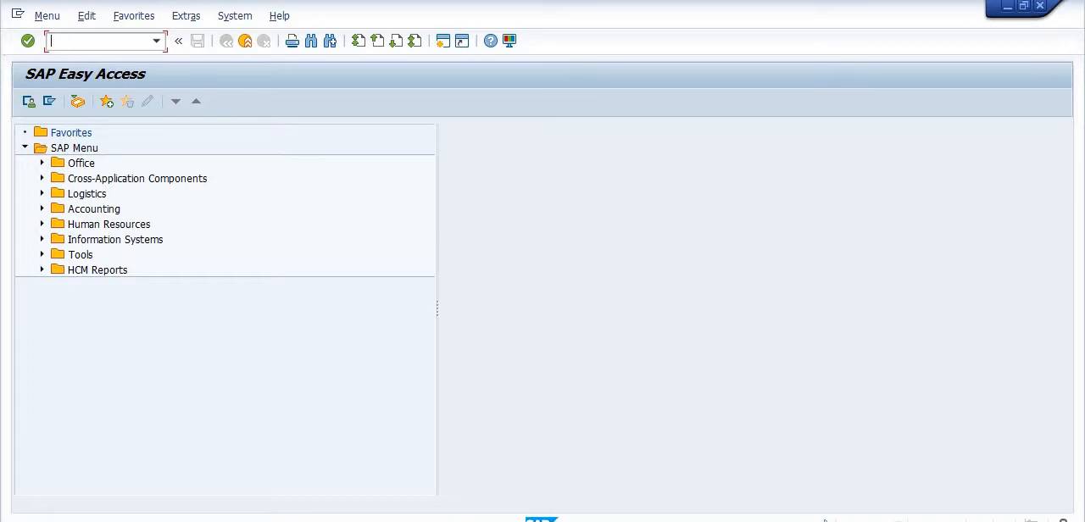
pyautogui.write('mb52')
pyautogui.press('Return')
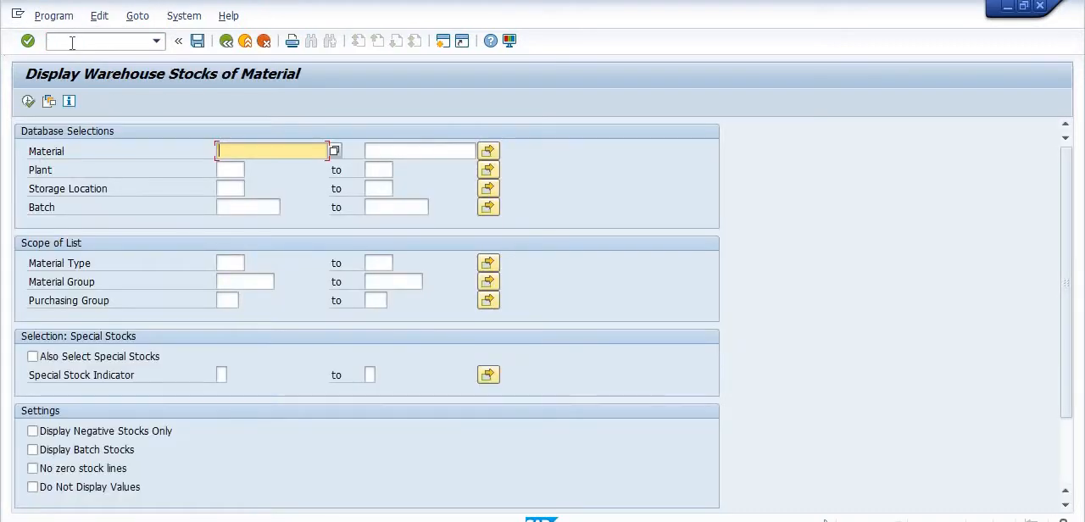
pyautogui.write('1201')
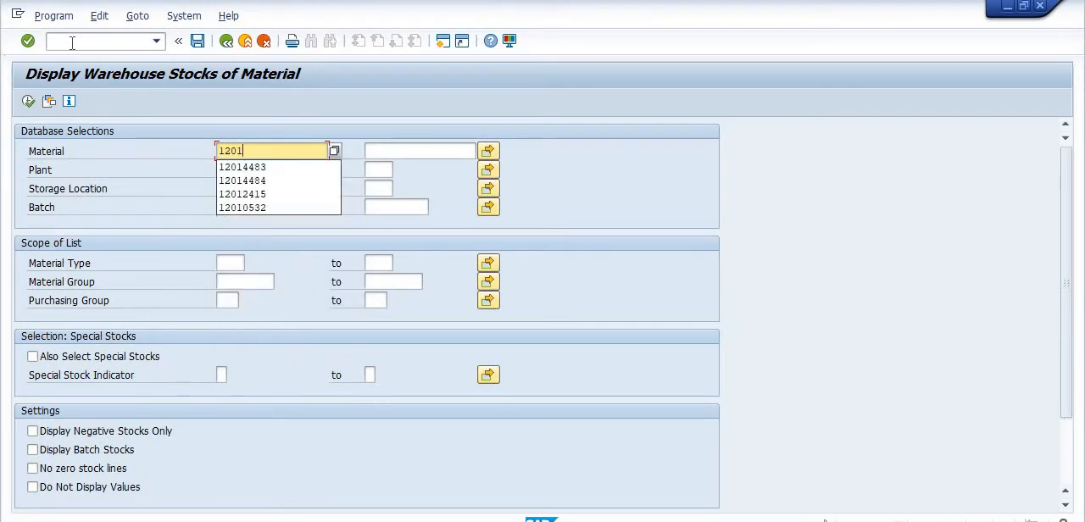
pyautogui.write('4482')
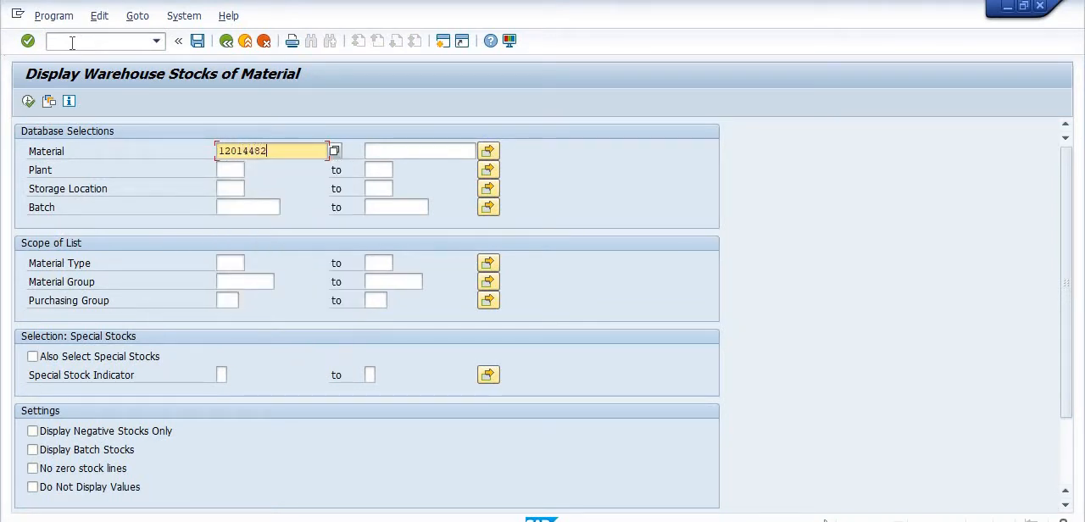
pyautogui.press('Tab')
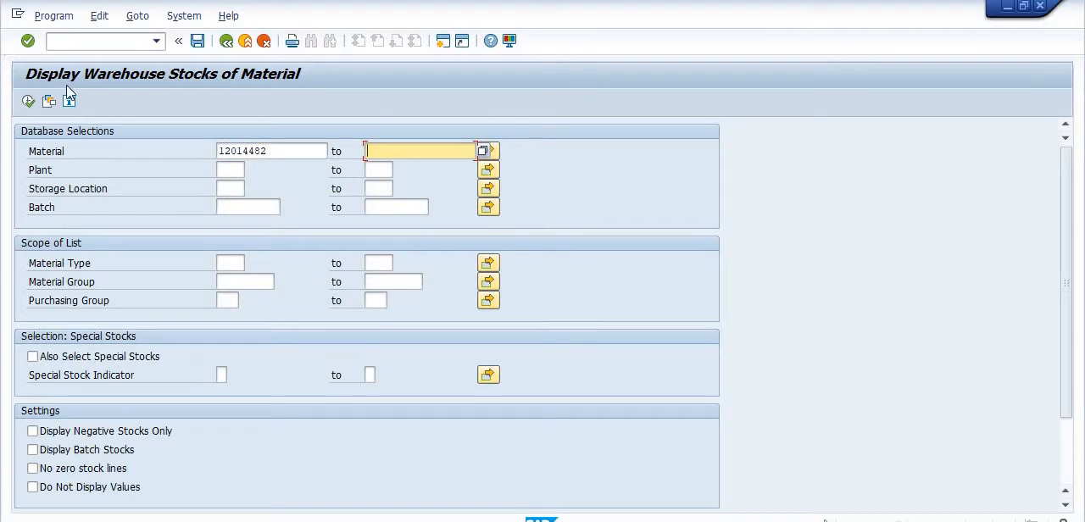
# Check the material's warehouse stock for plant 1707 and storage location 1000, and leave the report.
pyautogui.click(231, 170)
pyautogui.write('1')
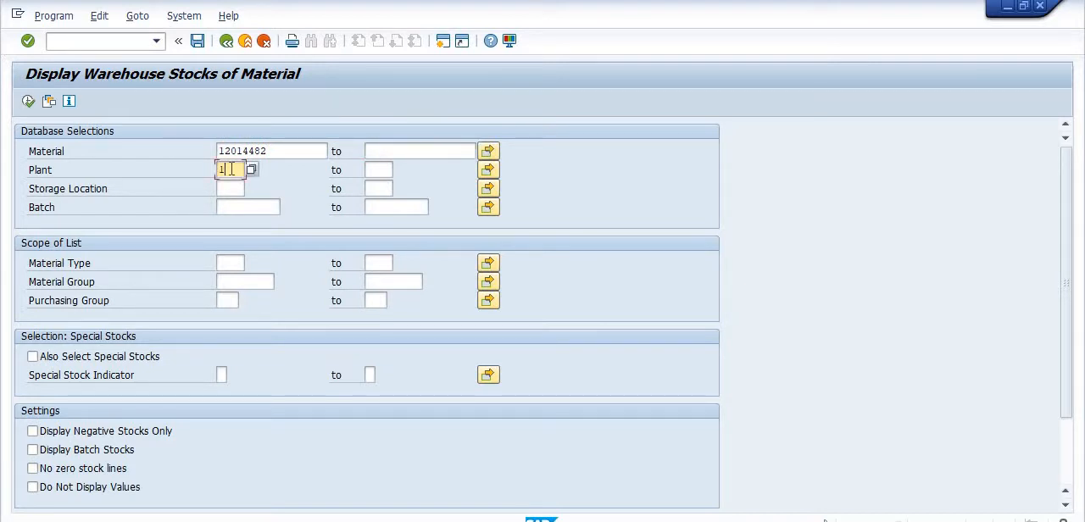
pyautogui.write('707')
pyautogui.click(231, 190)
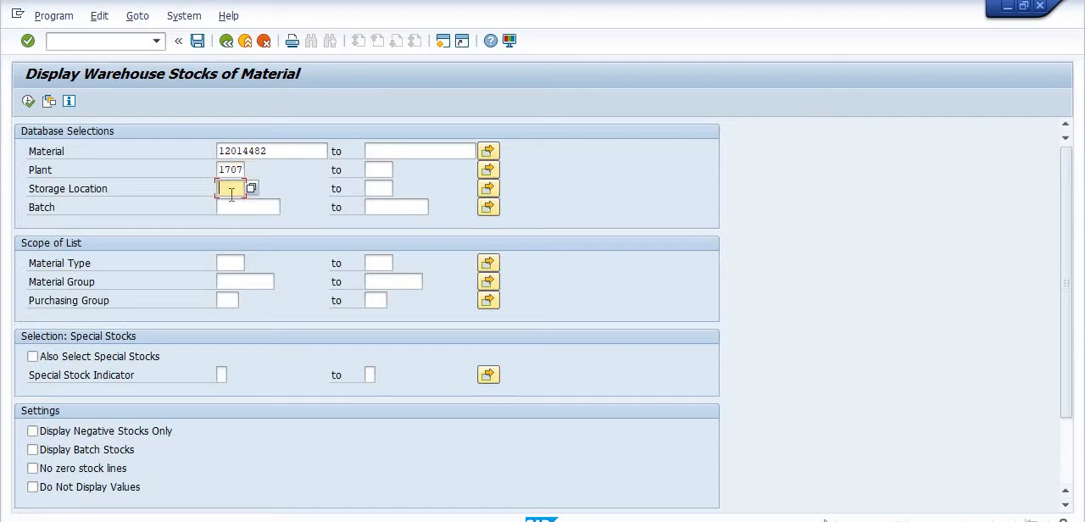
pyautogui.write('1000')
pyautogui.click(28, 103)
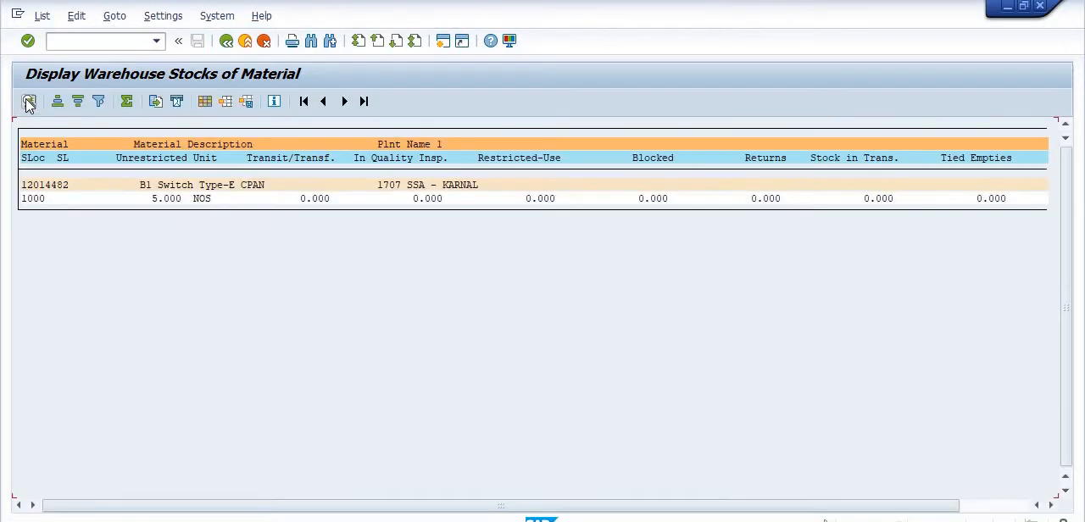
pyautogui.click(226, 43)
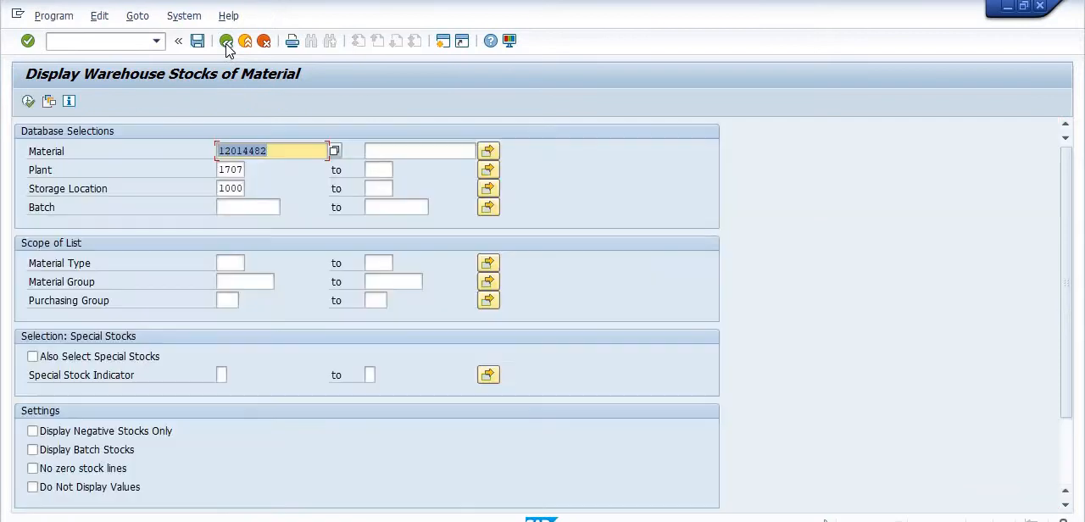
pyautogui.click(227, 42)
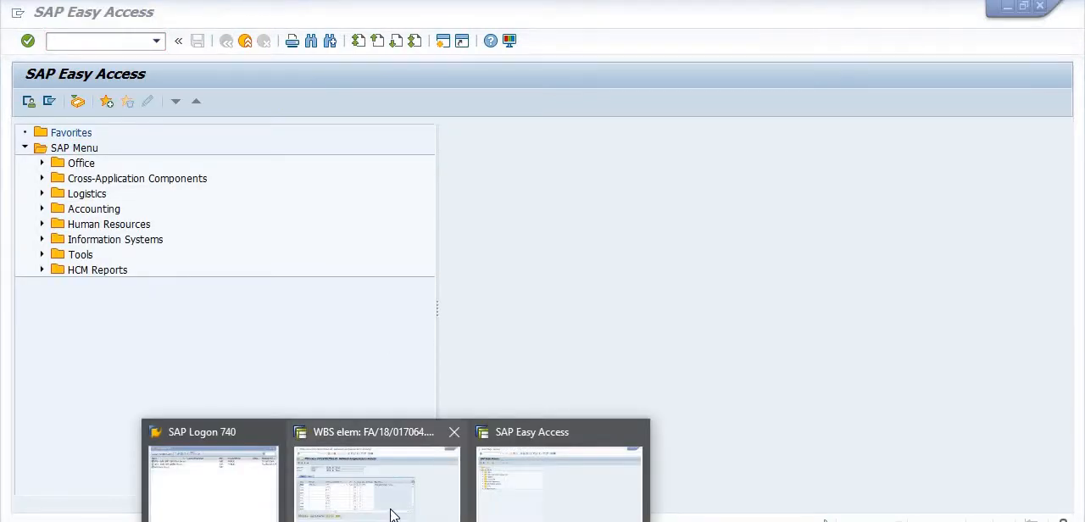
# Back in the WBS component overview, enter material 12014482 as item 0020 with a requirement quantity of 1.
pyautogui.click(390, 514)
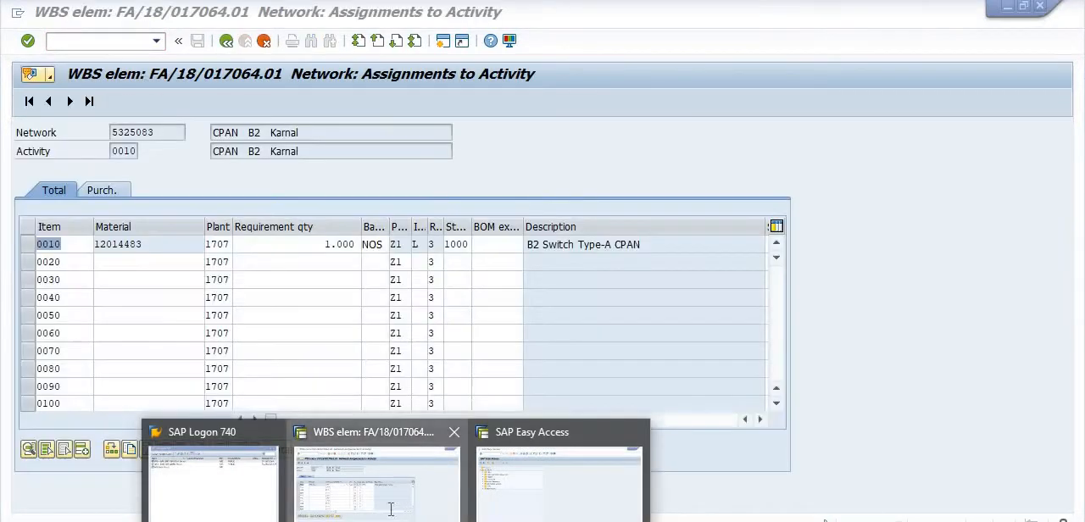
pyautogui.click(105, 268)
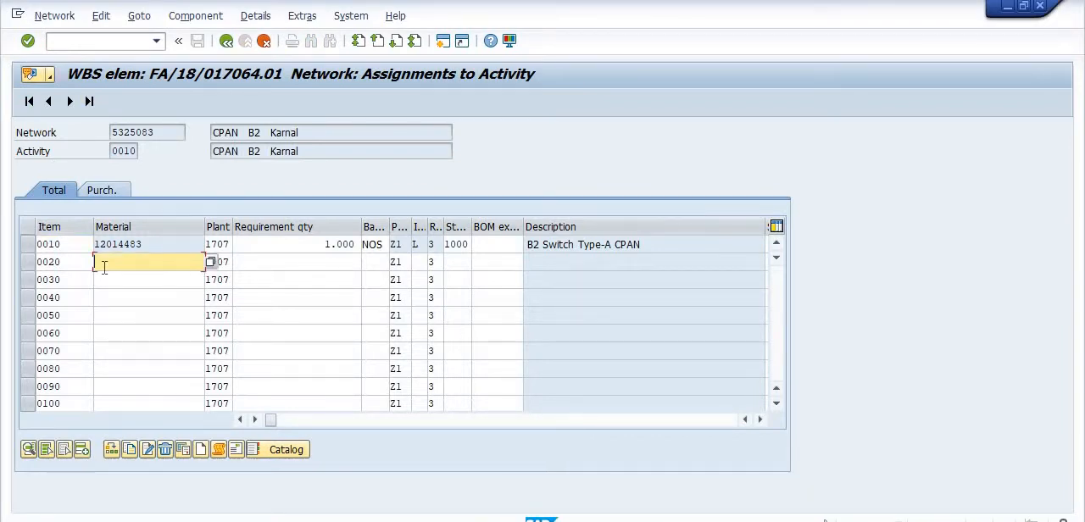
pyautogui.write('12014')
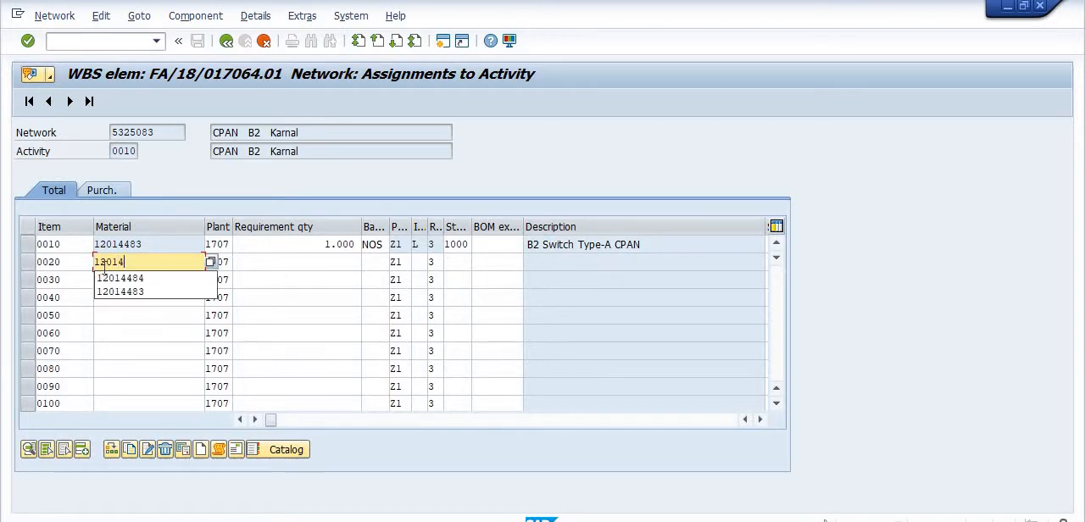
pyautogui.write('482')
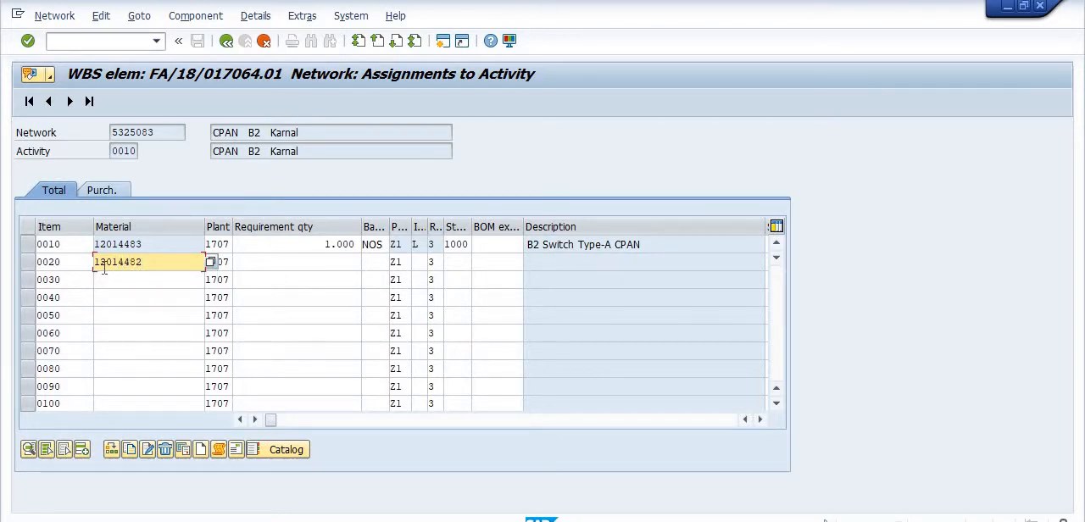
pyautogui.press('Tab')
pyautogui.press('Tab')
pyautogui.write('1')
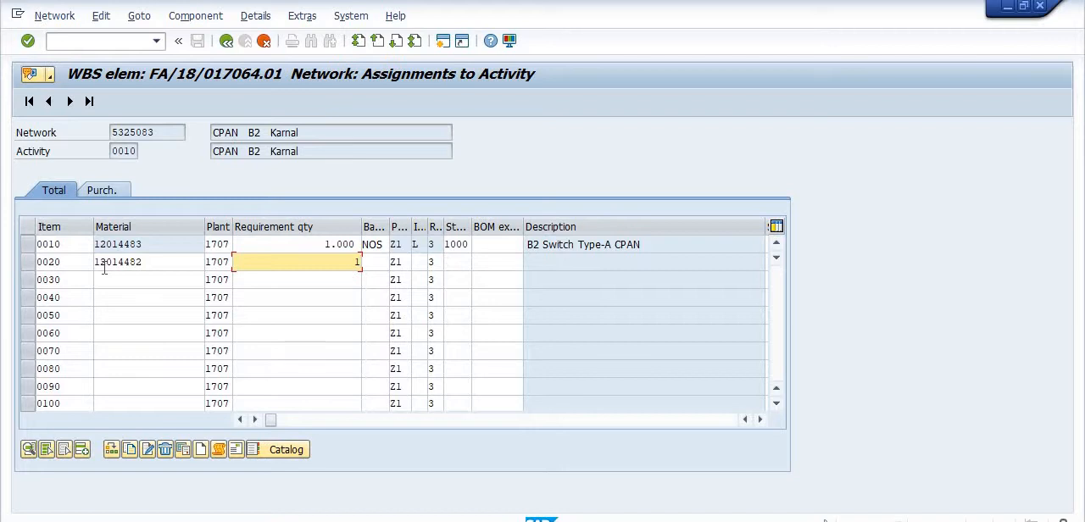
# Set the base unit of item 0020 to NOS and its item category to L.
pyautogui.press('Tab')
pyautogui.write('n')
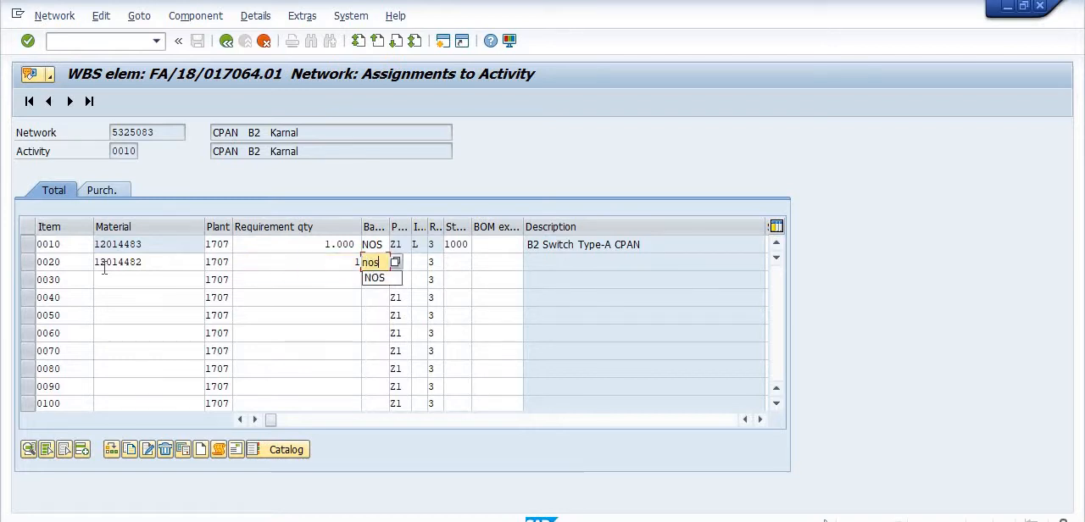
pyautogui.write('os')
pyautogui.press('BackSpace')
pyautogui.press('BackSpace')
pyautogui.press('BackSpace')
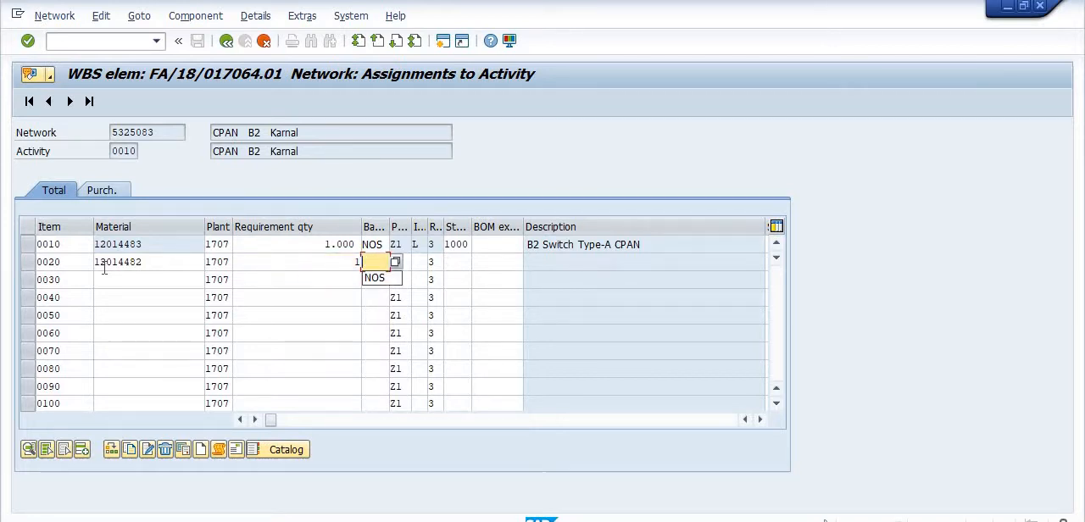
pyautogui.write('nos')
pyautogui.press('Tab')
pyautogui.press('Tab')
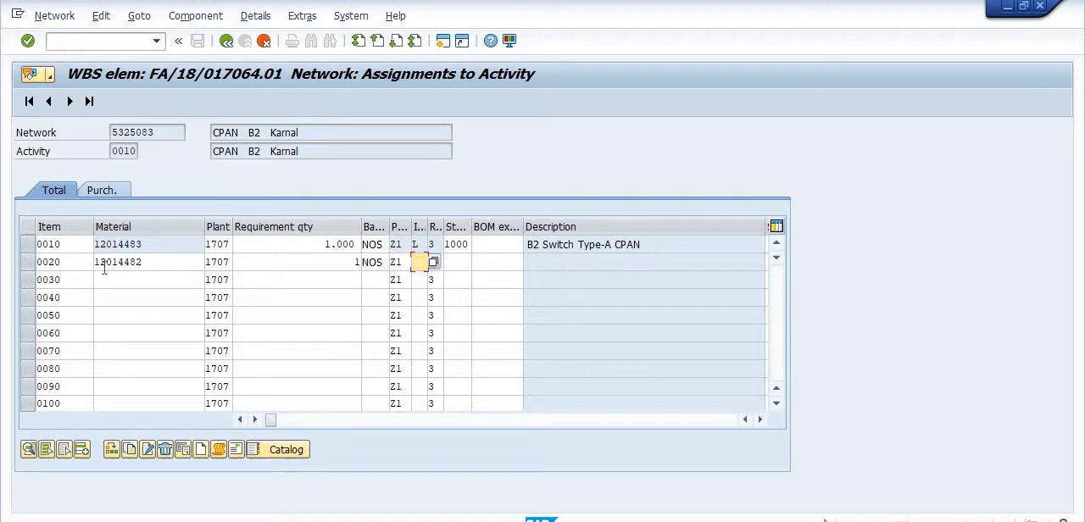
pyautogui.write('L')
# Set the storage location of item 0020 to 1000, and delete item 0010 with material 12014483 from the components.
pyautogui.press('Tab')
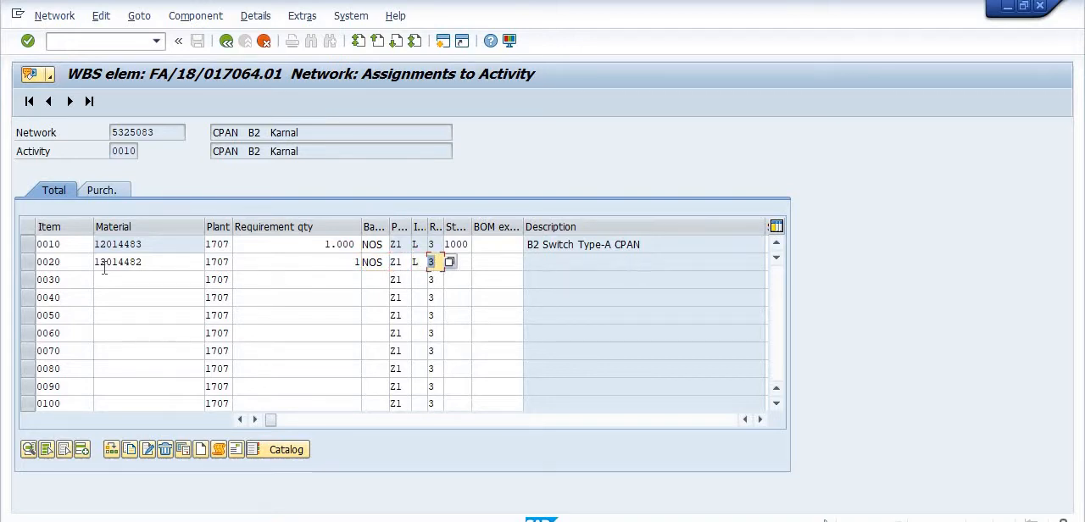
pyautogui.press('Tab')
pyautogui.write('1000')
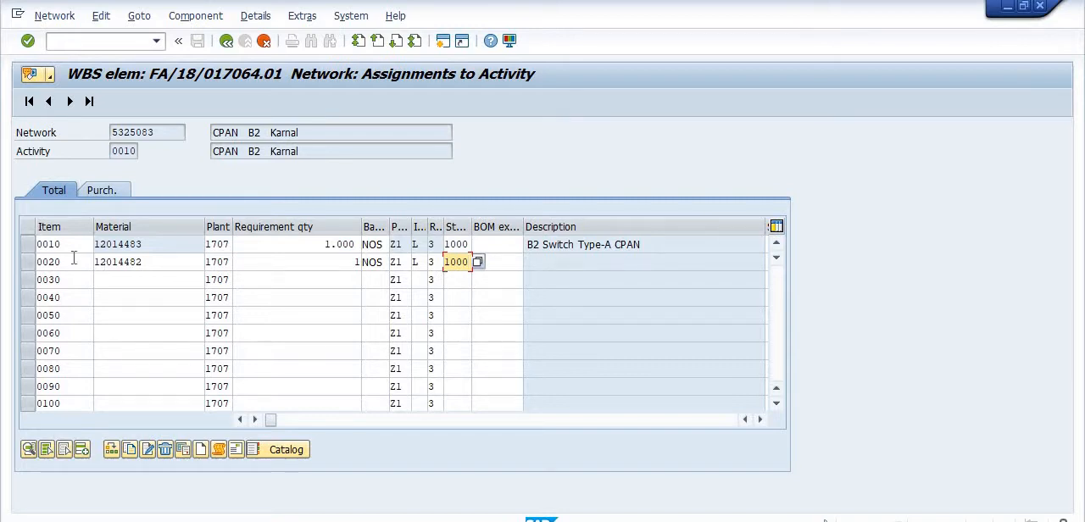
pyautogui.click(30, 249)
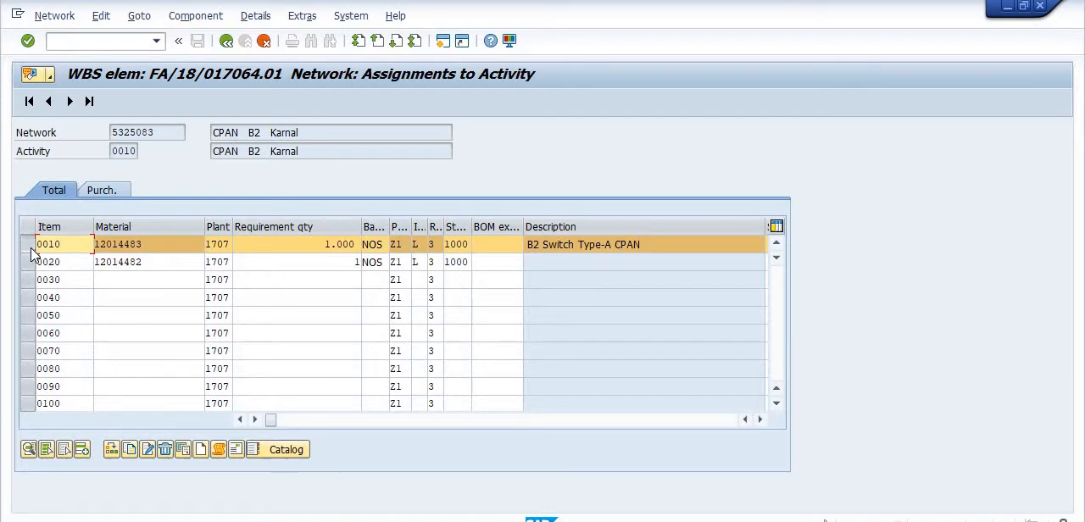
pyautogui.click(165, 451)
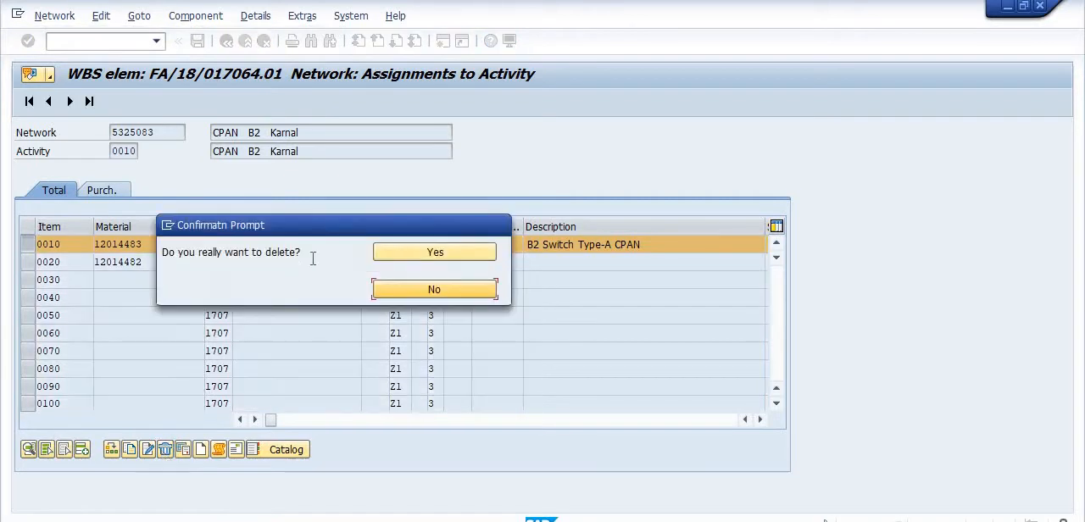
pyautogui.click(401, 254)
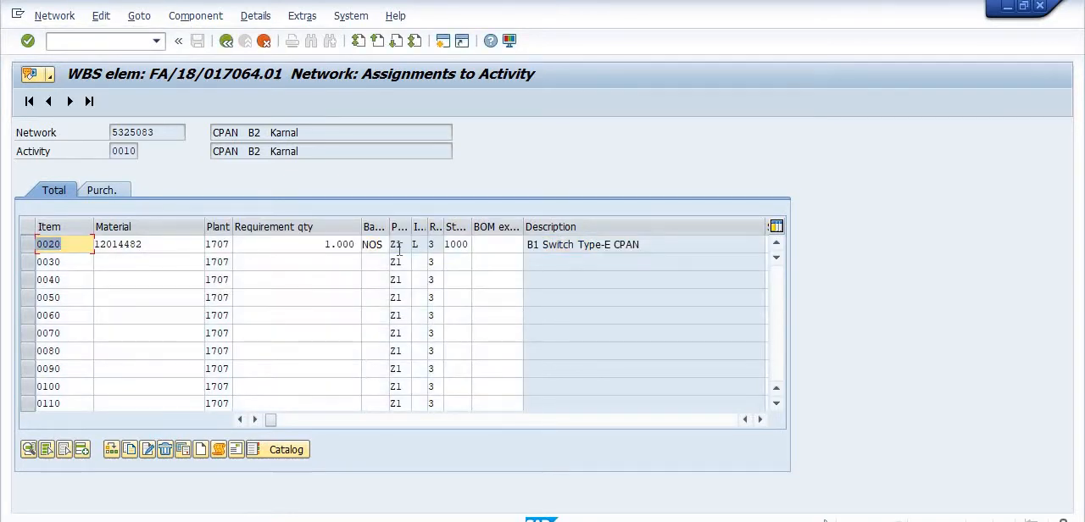
# Return from the component and activity overviews to the project level and save the project.
pyautogui.click(227, 42)
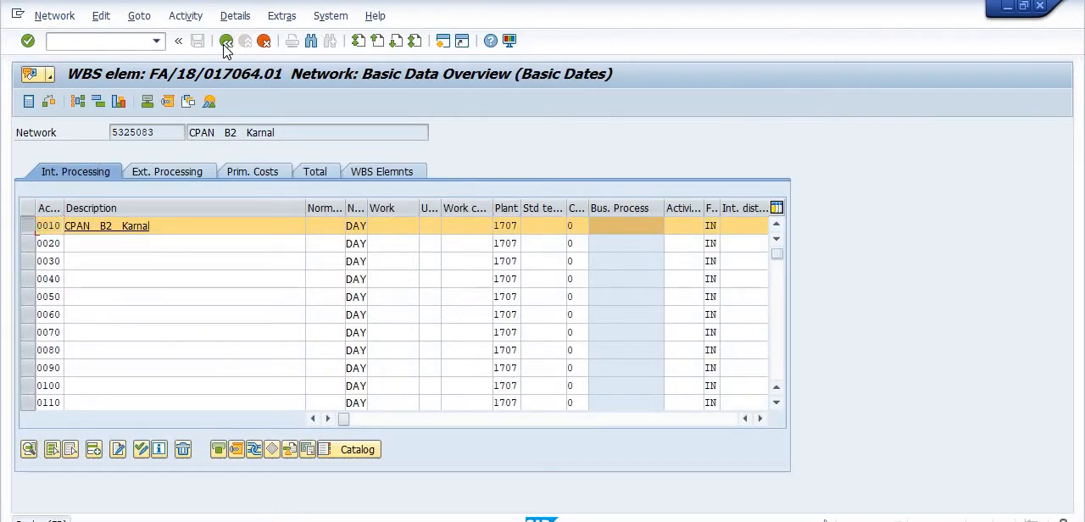
pyautogui.click(224, 44)
pyautogui.click(201, 46)
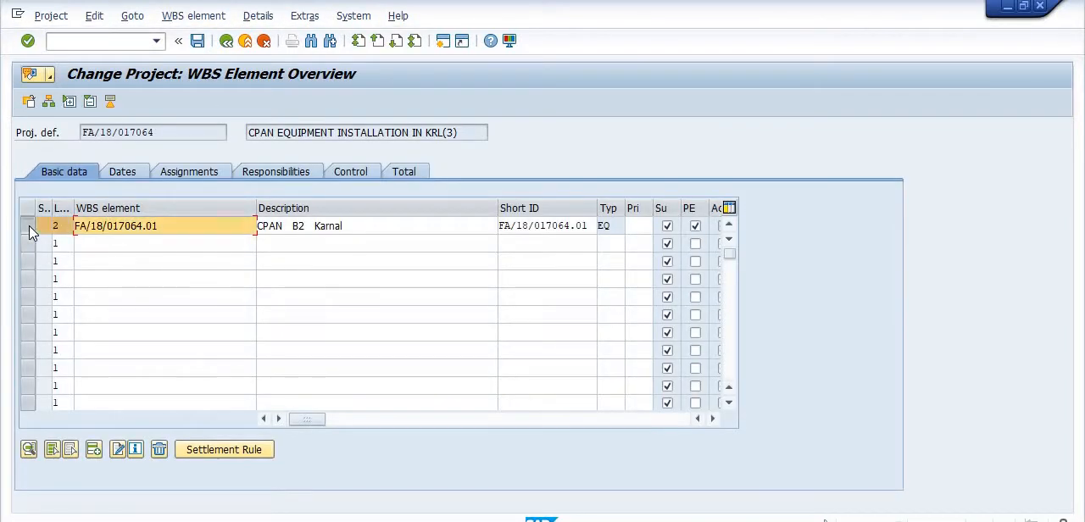
# Reopen the component overview of activity 0010 for WBS element FA/18/017064.01 to check the planned material.
pyautogui.click(122, 172)
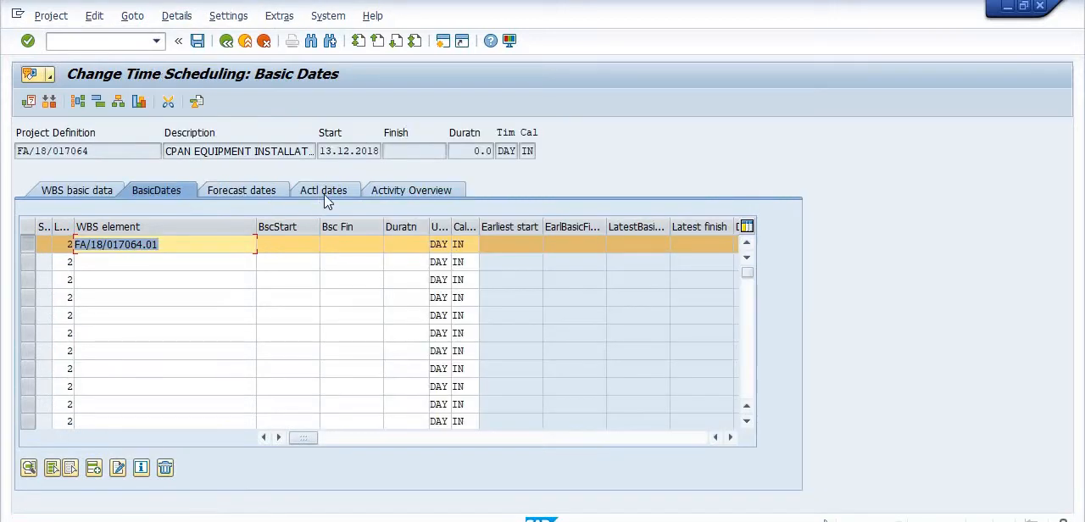
pyautogui.click(388, 188)
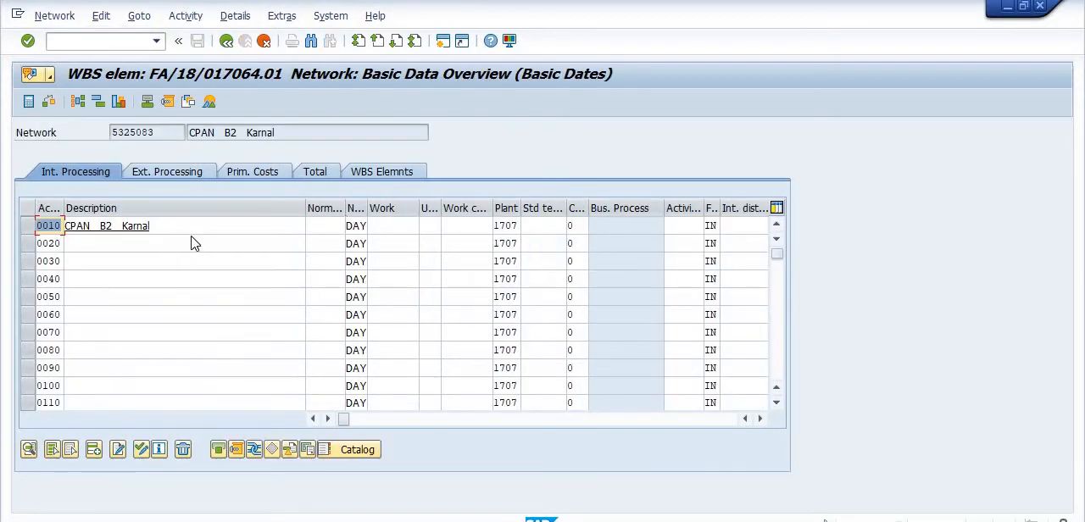
pyautogui.click(28, 226)
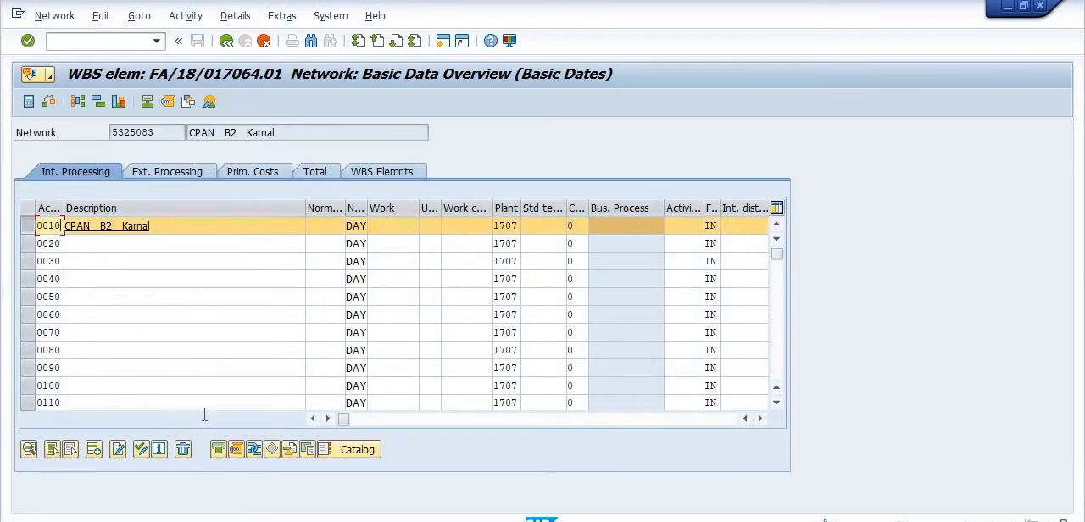
pyautogui.click(242, 456)
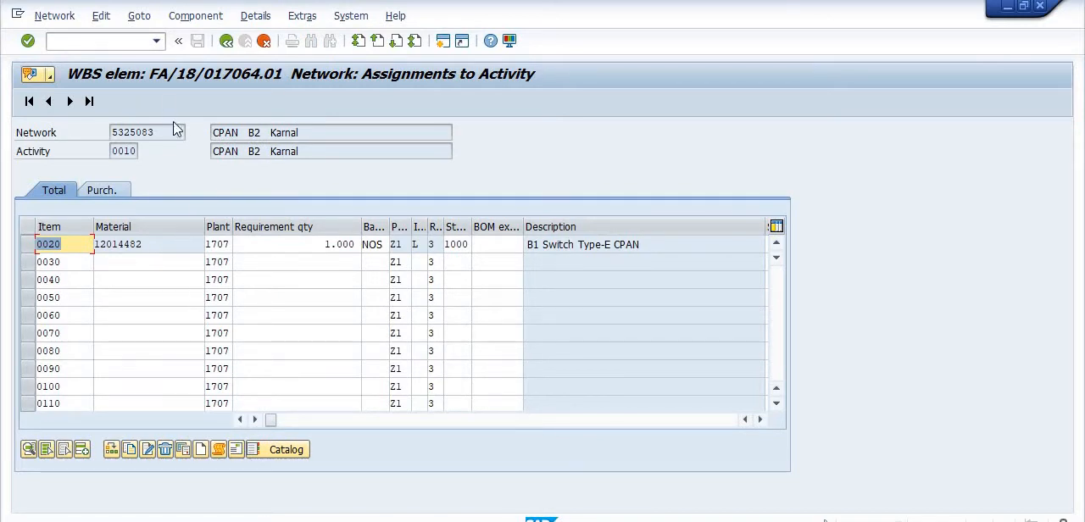
# Switch to the other SAP session and open the Project Material Planning Report with transaction ZPS_MPR.
pyautogui.click(74, 40)
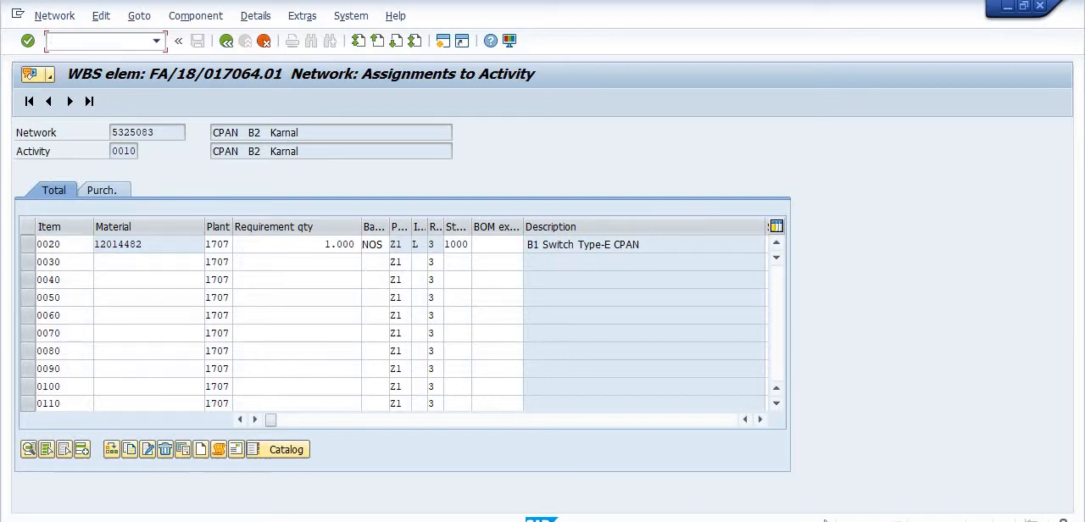
pyautogui.click(396, 521)
pyautogui.click(548, 508)
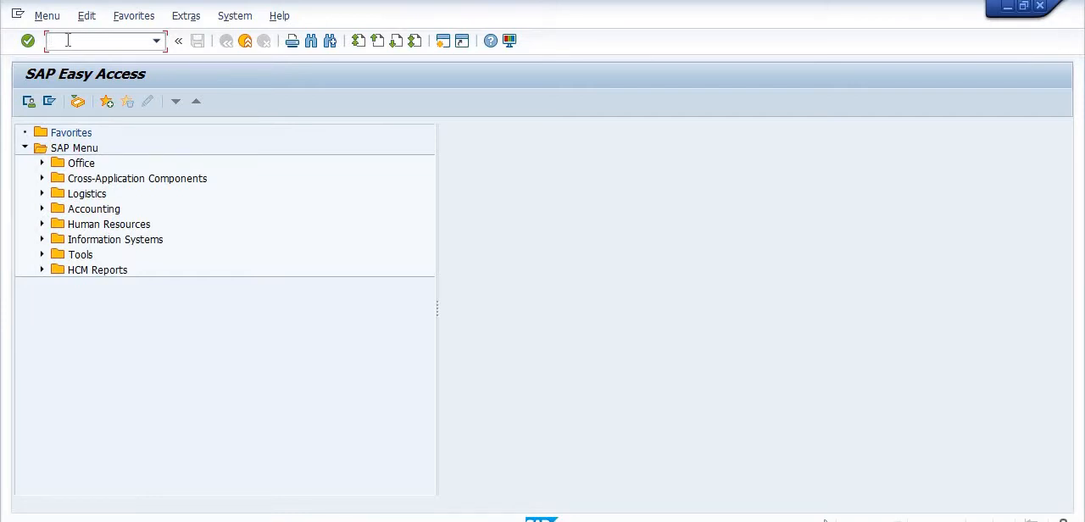
pyautogui.write('ZPS_MPR')
pyautogui.press('Return')
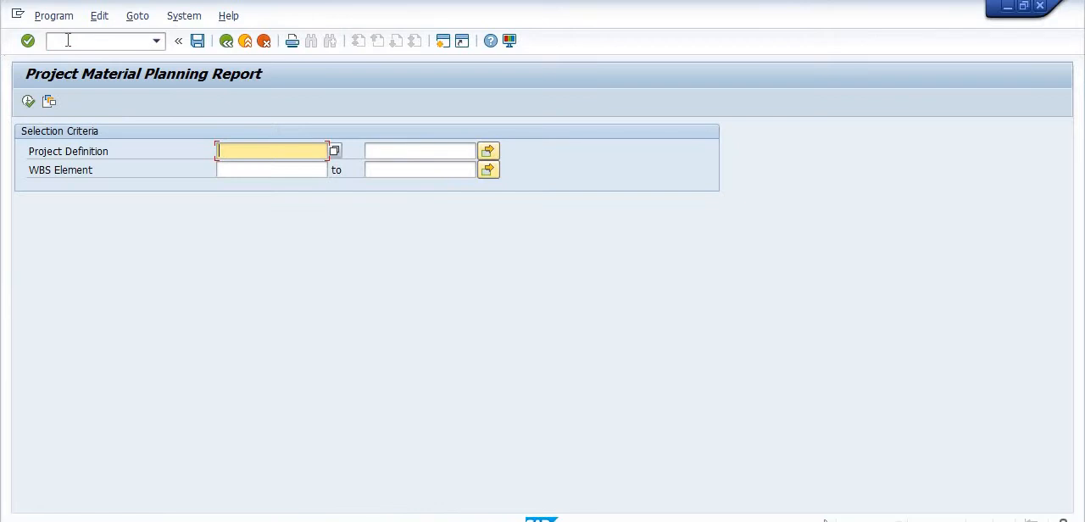
# Run the material planning report for WBS element FA/18/017064.01, review the planned material, and return to the selection screen.
pyautogui.click(247, 174)
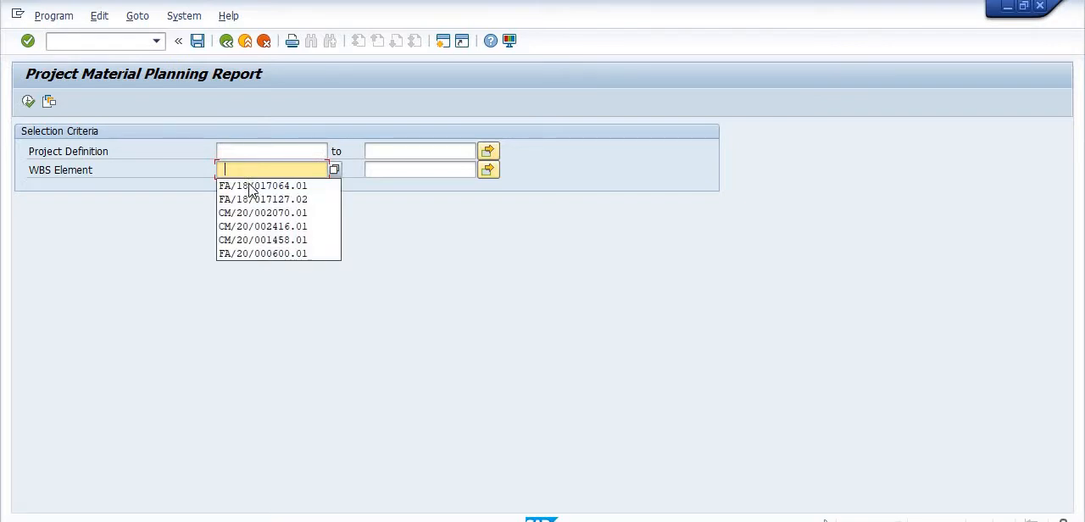
pyautogui.click(249, 185)
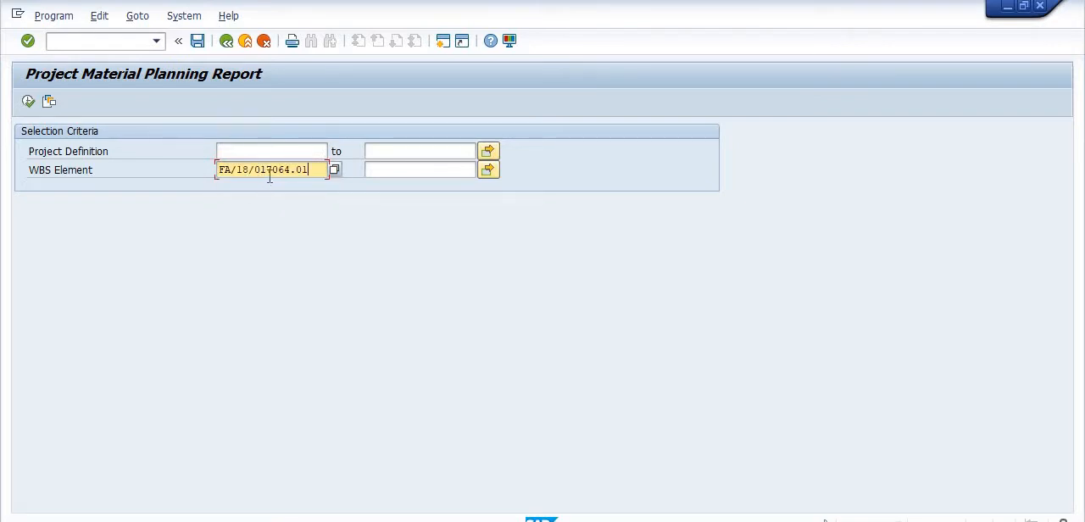
pyautogui.click(28, 102)
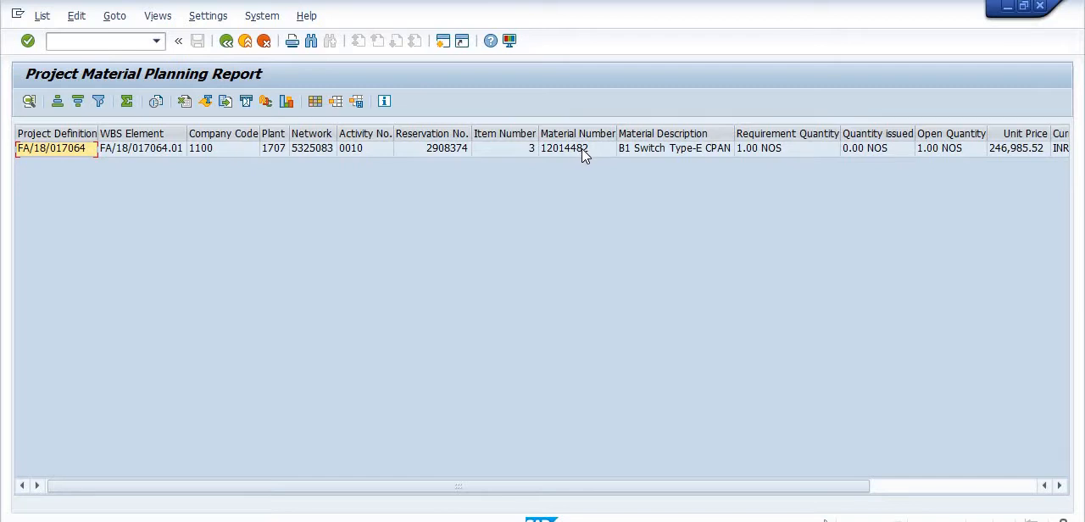
pyautogui.click(226, 47)
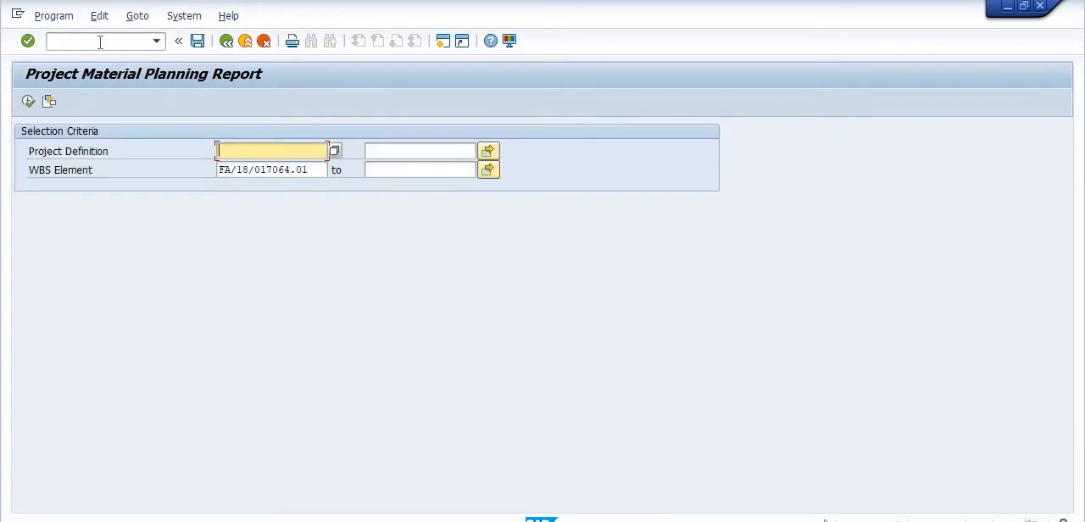
# Check the Valuated Sales Order and Project Stock report for WBS element FA/18/017064.01 with no material restriction, and leave the report.
pyautogui.click(100, 41)
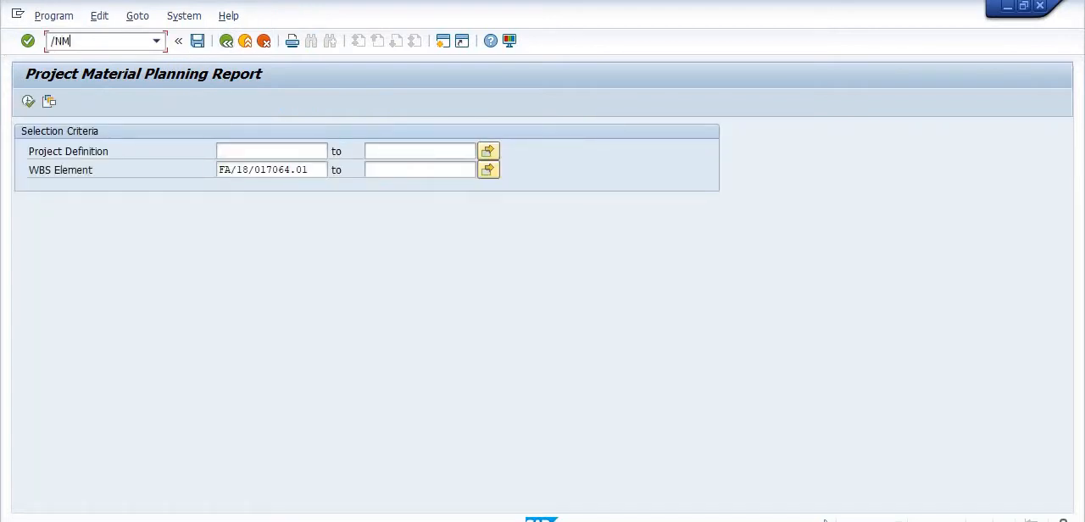
pyautogui.press('Return')
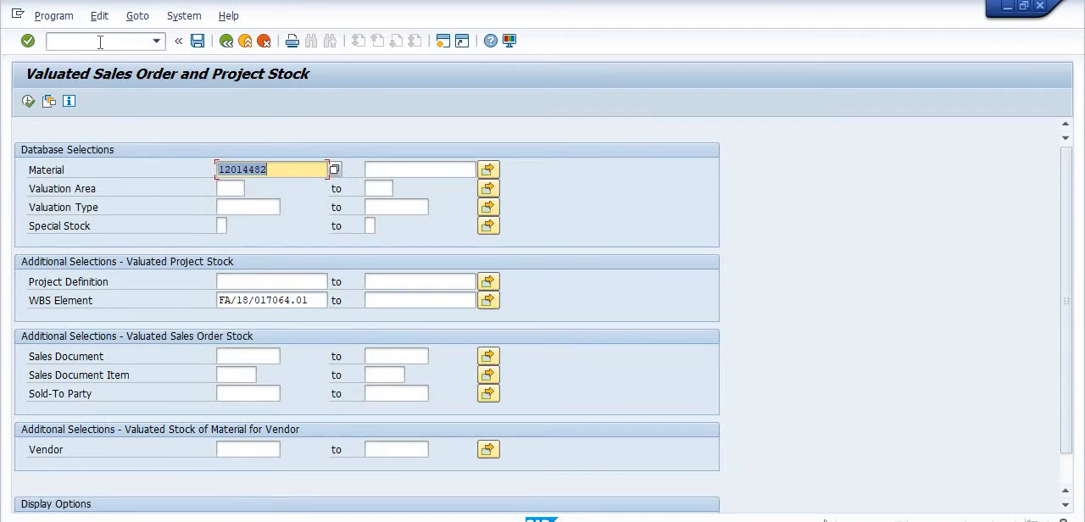
pyautogui.press('BackSpace')
pyautogui.click(636, 168)
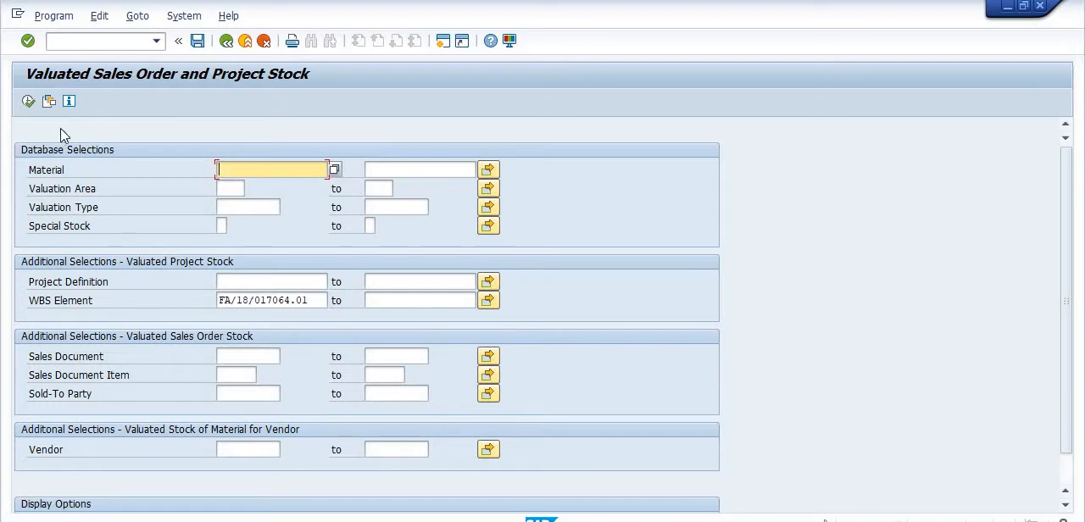
pyautogui.click(28, 101)
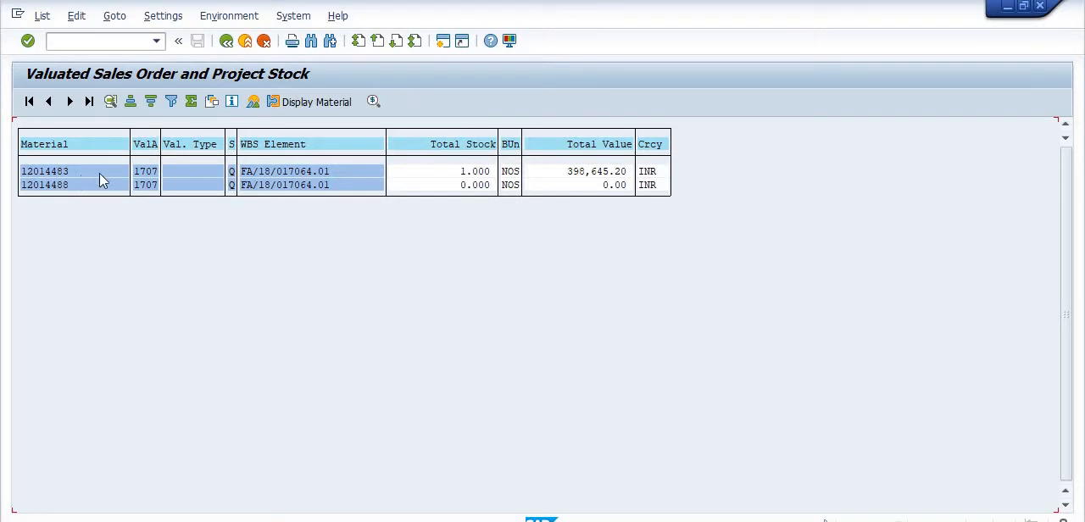
pyautogui.click(227, 42)
pyautogui.click(228, 44)
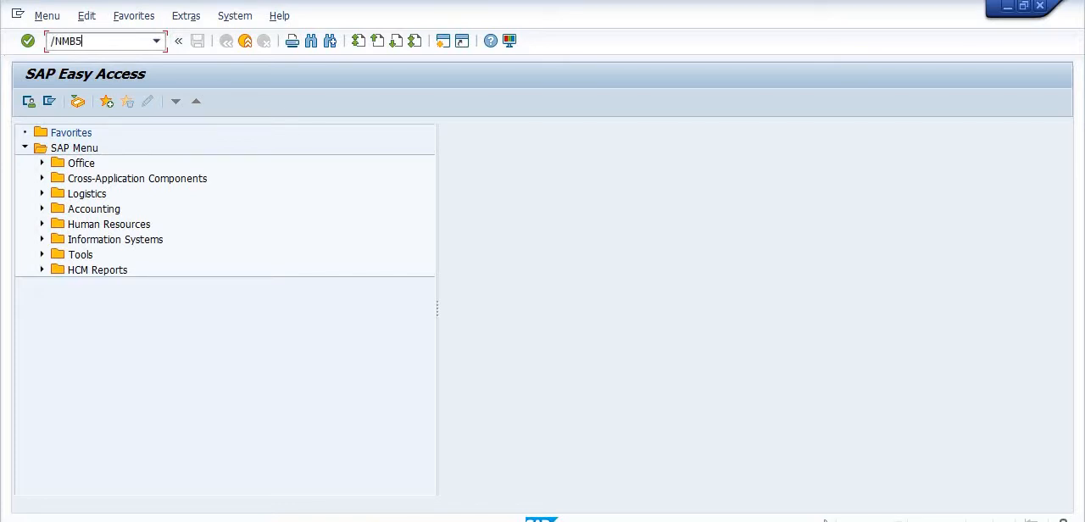
# Run the Material Document List for material 12014483 with movement type 415, plant 1707 and storage location 1000.
pyautogui.press('Return')
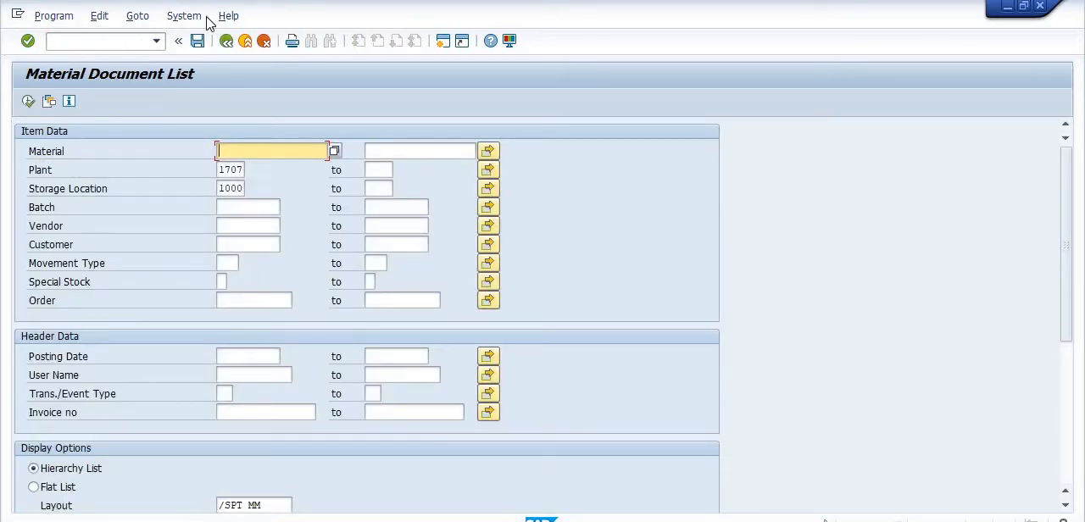
pyautogui.write('12')
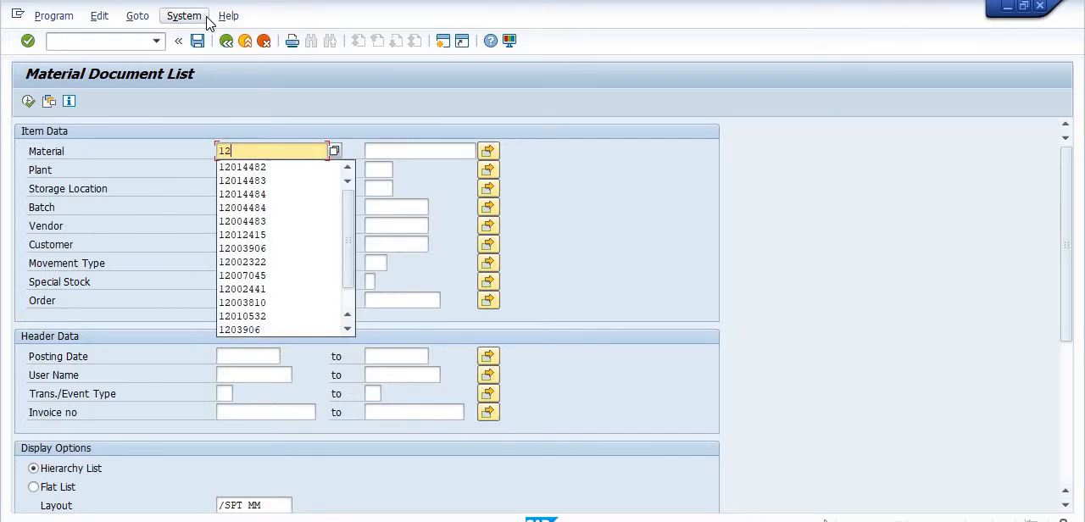
pyautogui.write('01')
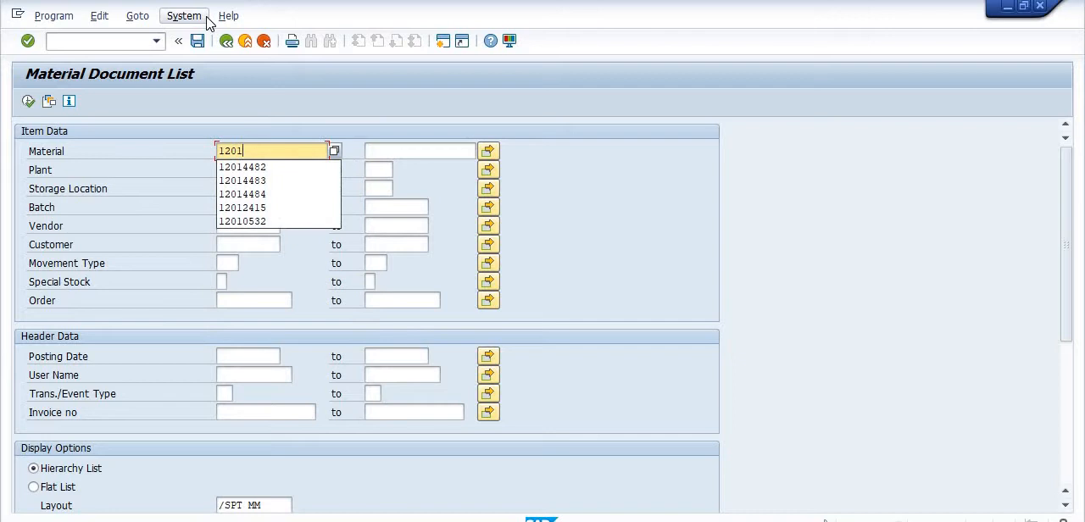
pyautogui.write('4483')
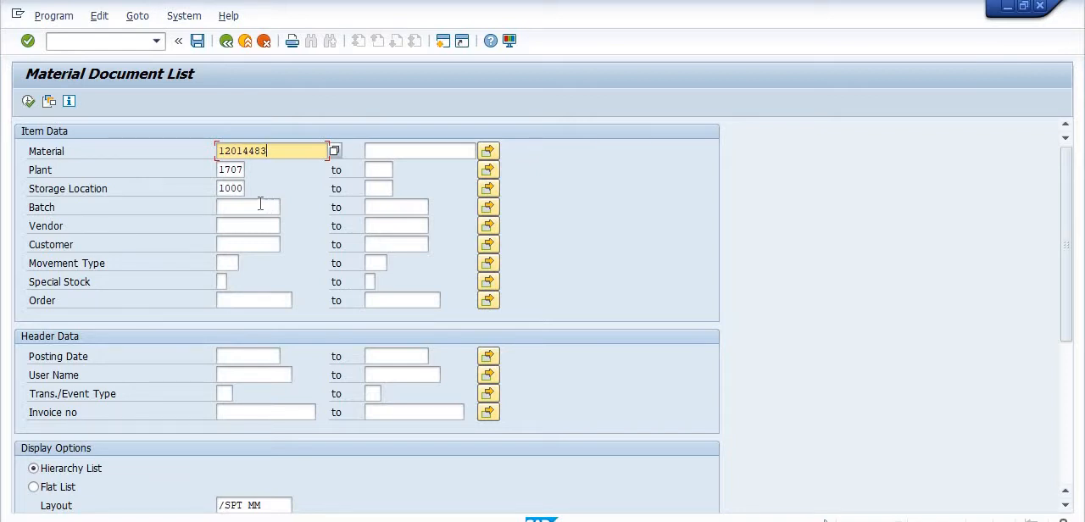
pyautogui.click(242, 263)
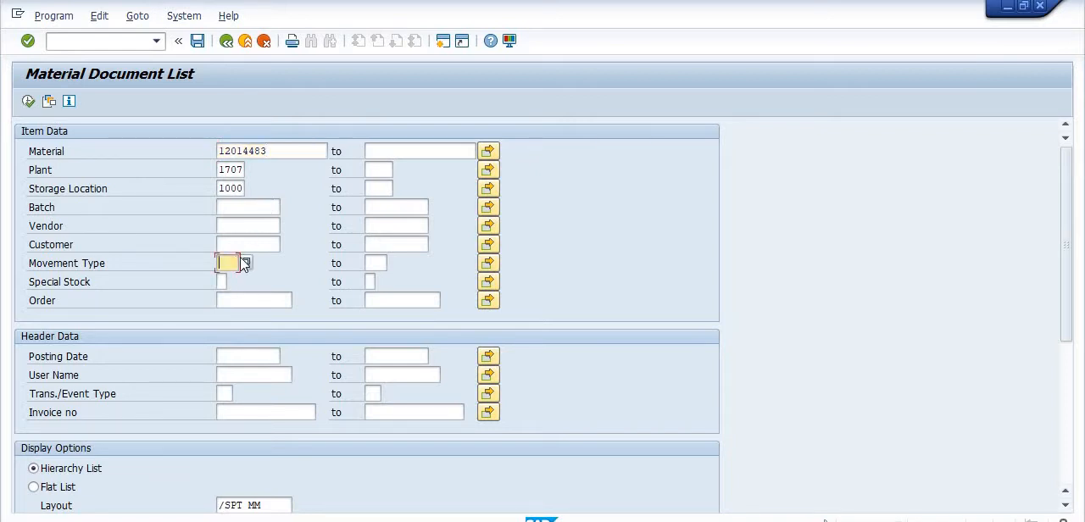
pyautogui.write('415')
pyautogui.click(28, 102)
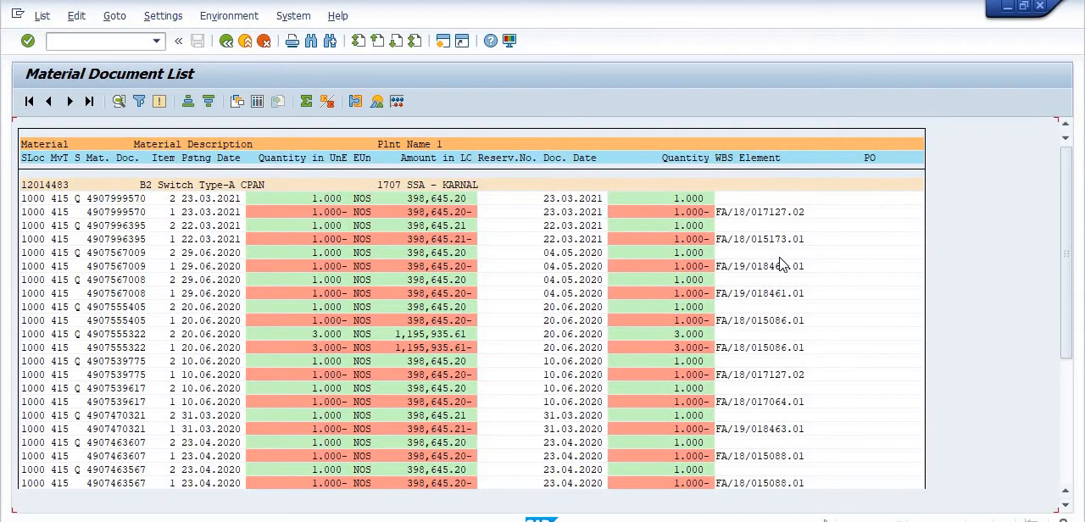
# Filter the material document list by WBS element FA/18/017064.01.
pyautogui.click(761, 160)
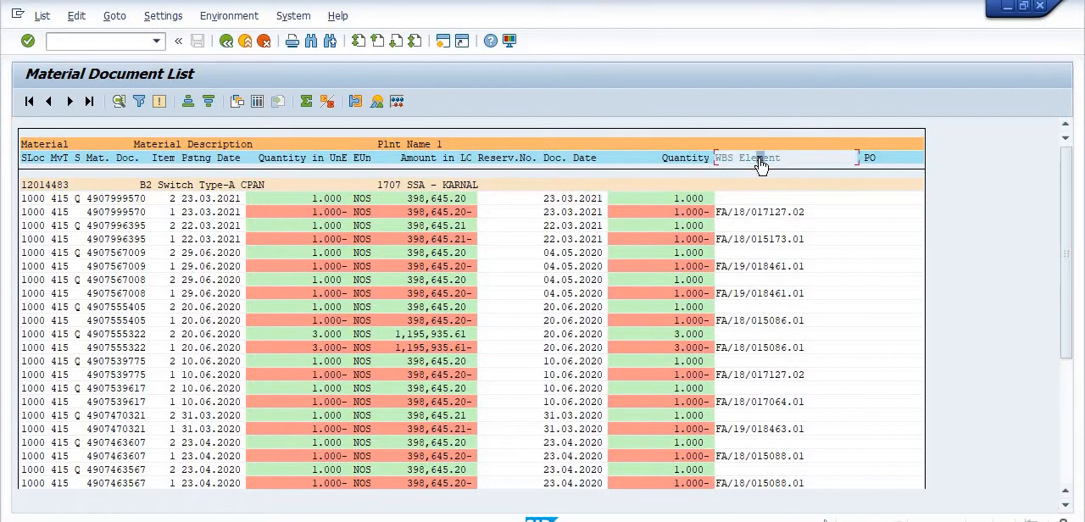
pyautogui.click(140, 102)
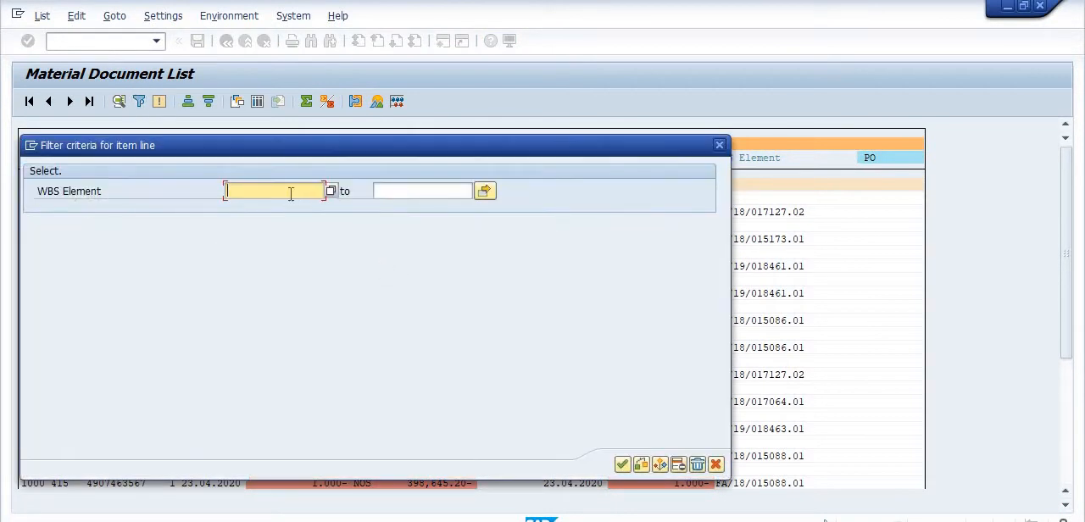
pyautogui.click(291, 190)
pyautogui.click(291, 208)
pyautogui.click(620, 465)
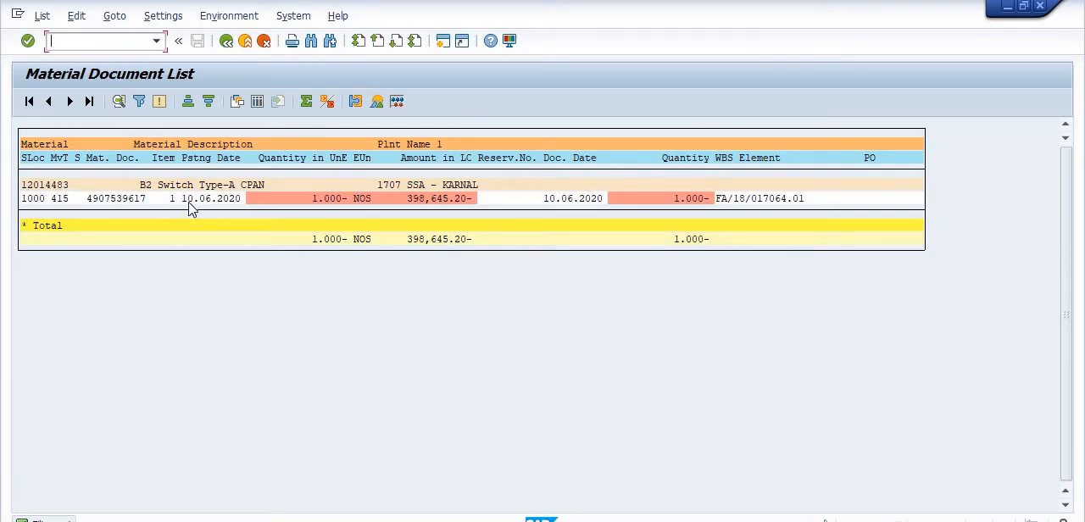
# Open the material document from the filtered line and copy its document number.
pyautogui.doubleClick(123, 201)
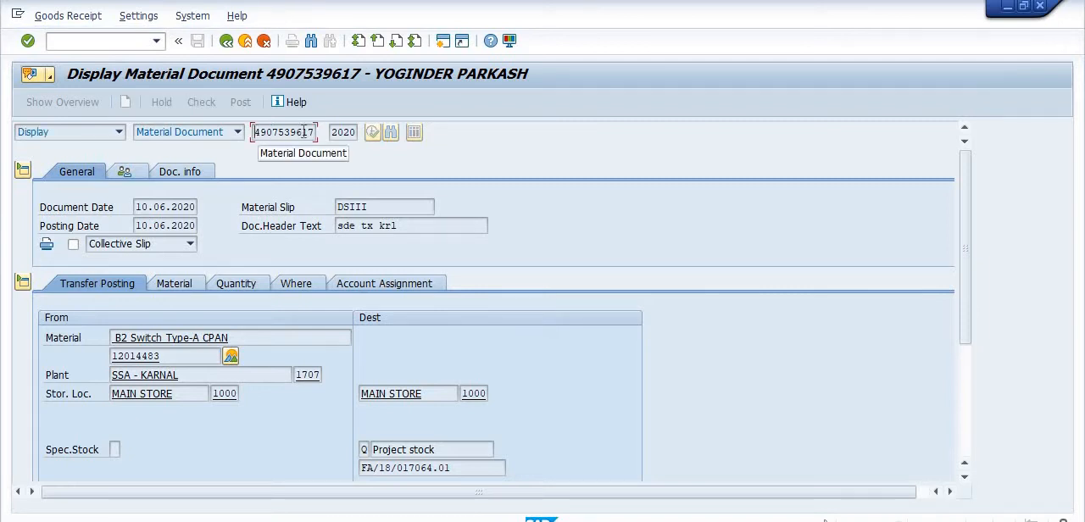
pyautogui.doubleClick(313, 131)
pyautogui.hotkey('ctrl', 'c')
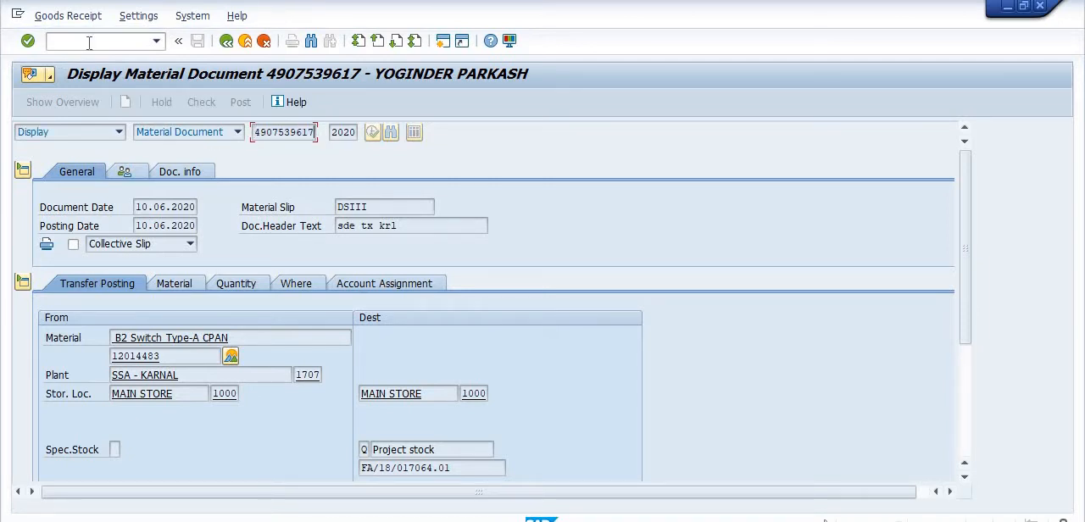
pyautogui.click(396, 521)
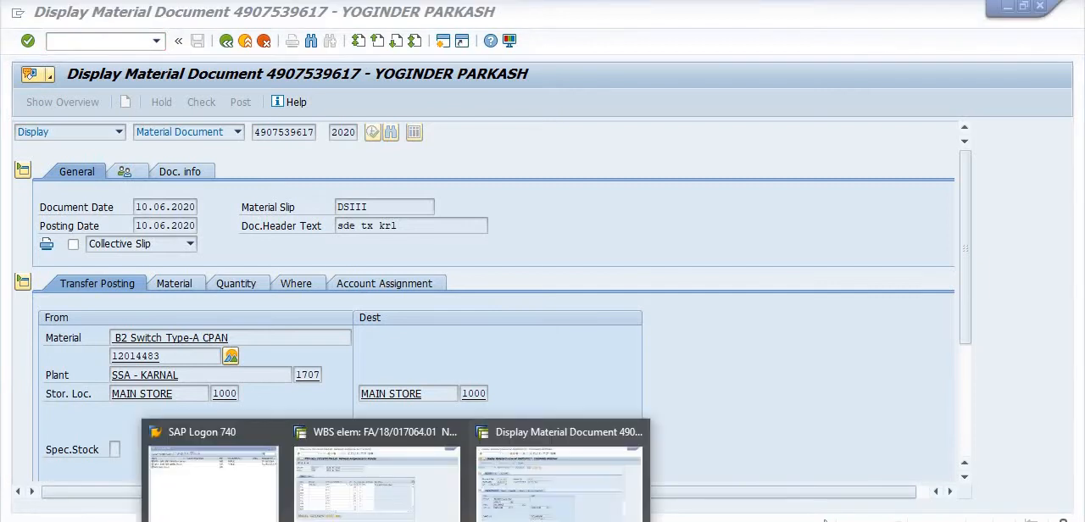
pyautogui.click(410, 507)
pyautogui.click(96, 42)
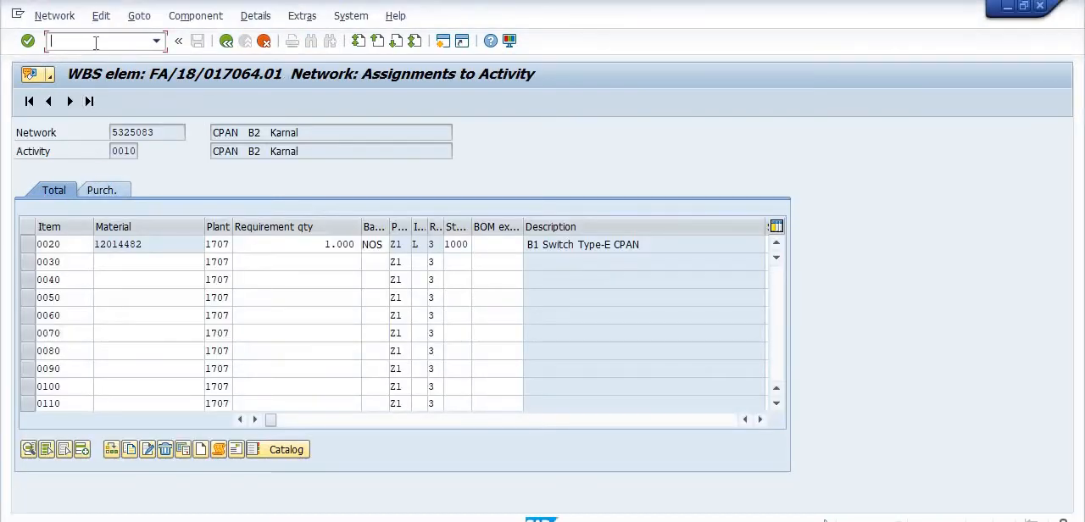
pyautogui.write('/NMIGO')
pyautogui.press('Return')
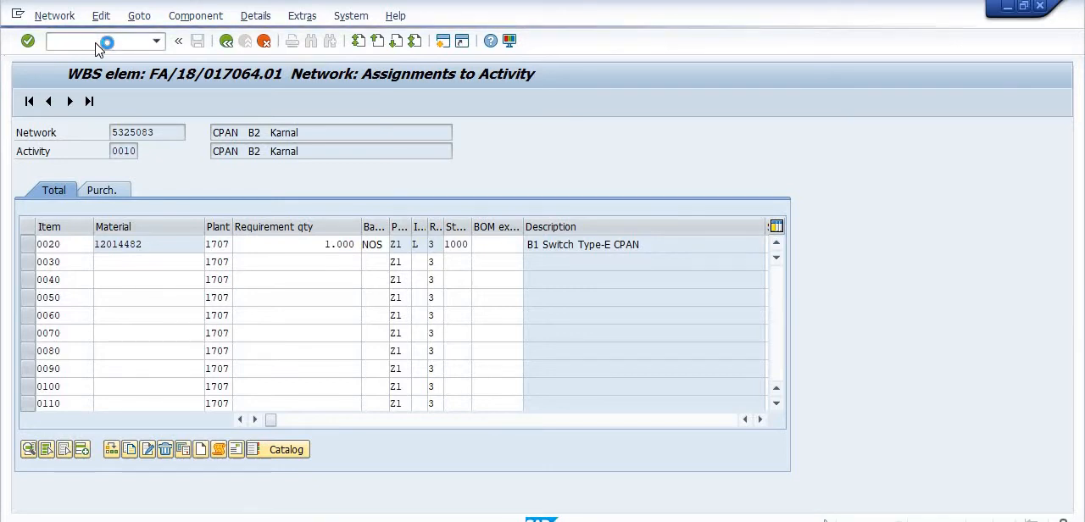
pyautogui.click(190, 134)
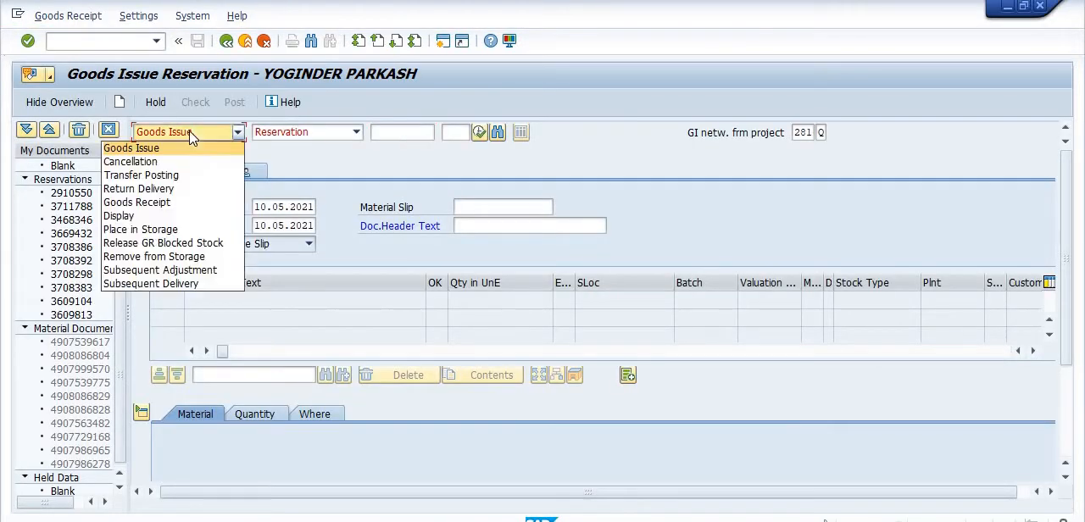
pyautogui.click(157, 162)
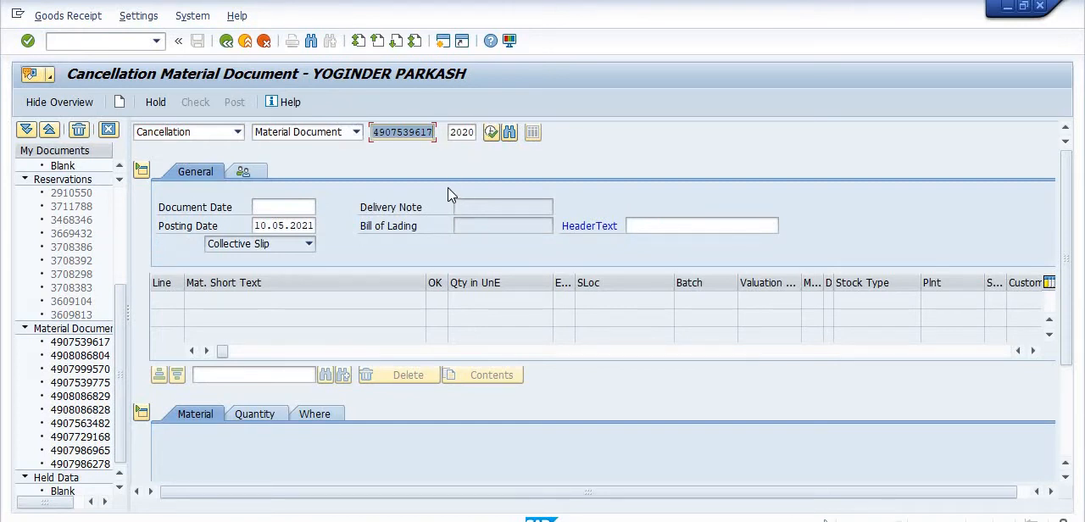
pyautogui.press('Return')
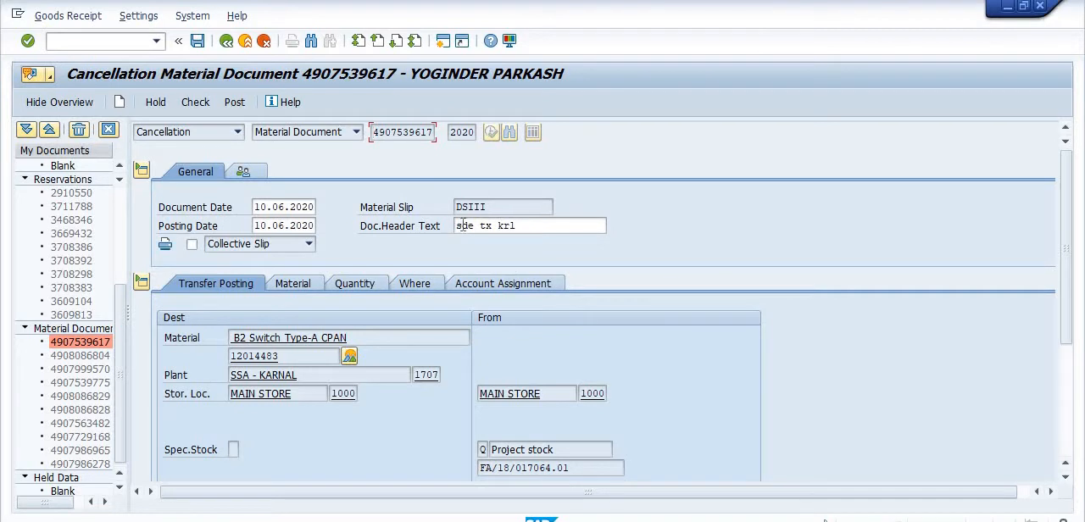
# Replace the cancellation document's header text with CANCELLATION.
pyautogui.click(458, 227)
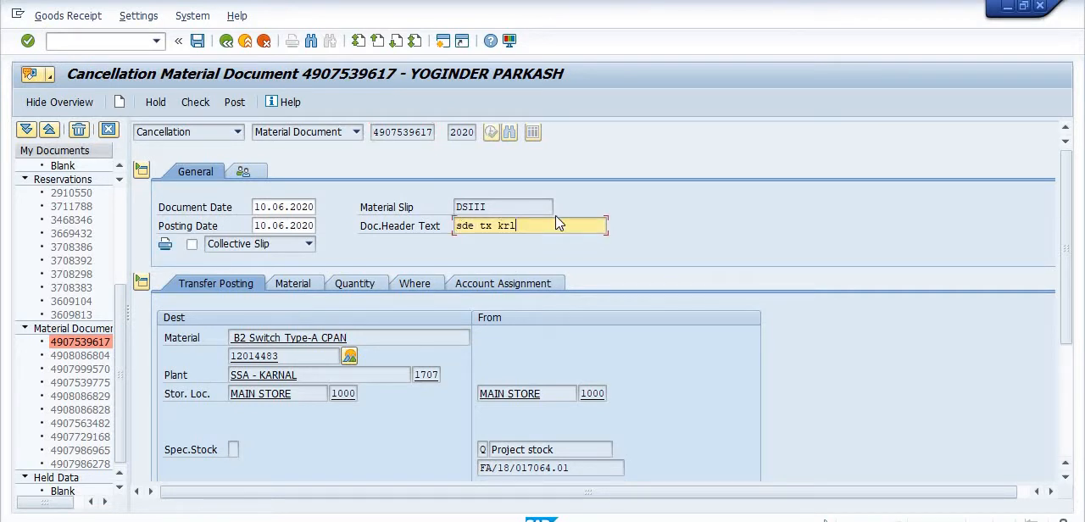
pyautogui.press('BackSpace')
pyautogui.press('BackSpace')
pyautogui.press('BackSpace')
pyautogui.press('BackSpace')
pyautogui.press('BackSpace')
pyautogui.press('BackSpace')
pyautogui.press('BackSpace')
pyautogui.press('BackSpace')
pyautogui.press('BackSpace')
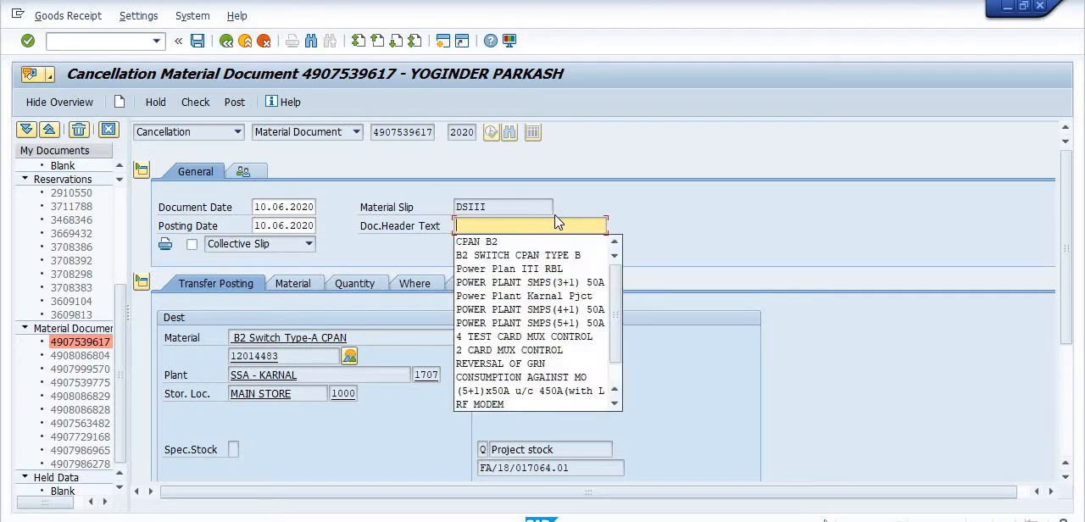
pyautogui.write('CANCELLATION')
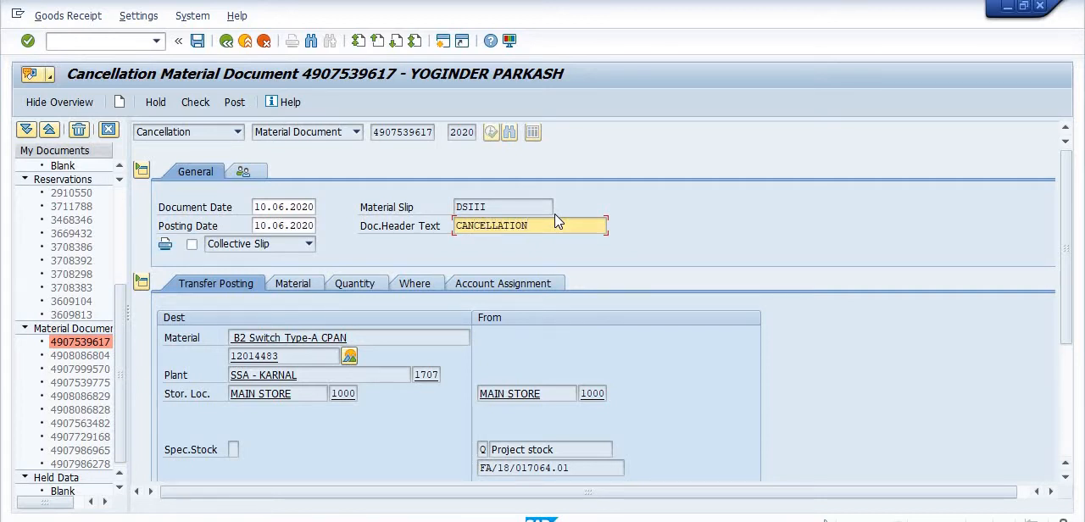
# Set the cancellation's document date to 01.05.2021.
pyautogui.click(314, 206)
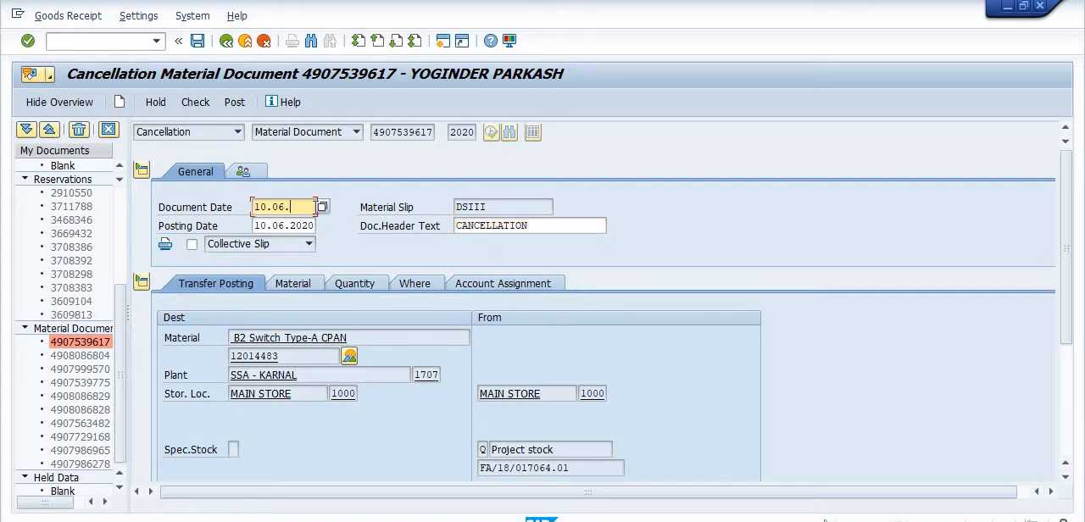
pyautogui.press('BackSpace')
pyautogui.press('BackSpace')
pyautogui.press('BackSpace')
pyautogui.press('BackSpace')
pyautogui.press('BackSpace')
pyautogui.press('BackSpace')
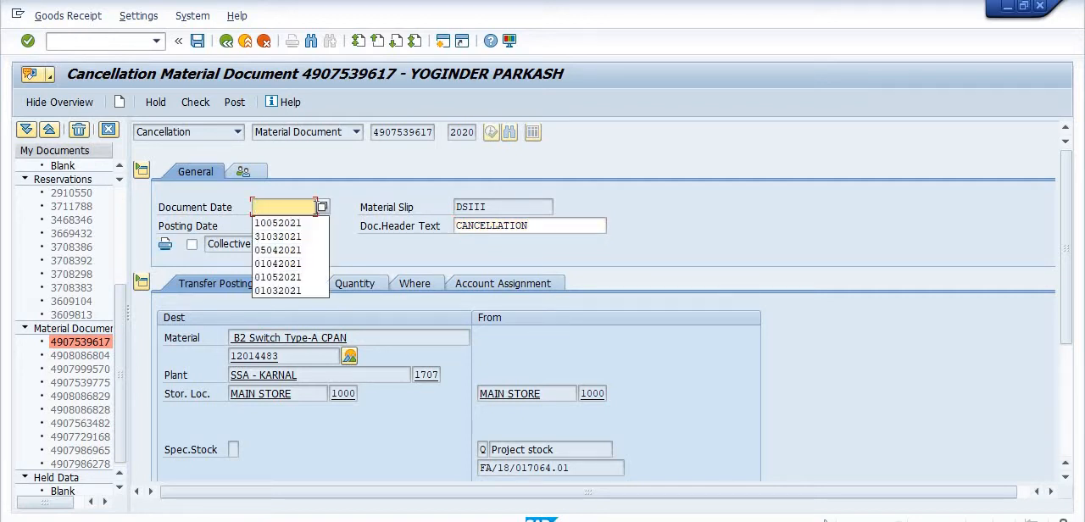
pyautogui.write('0105')
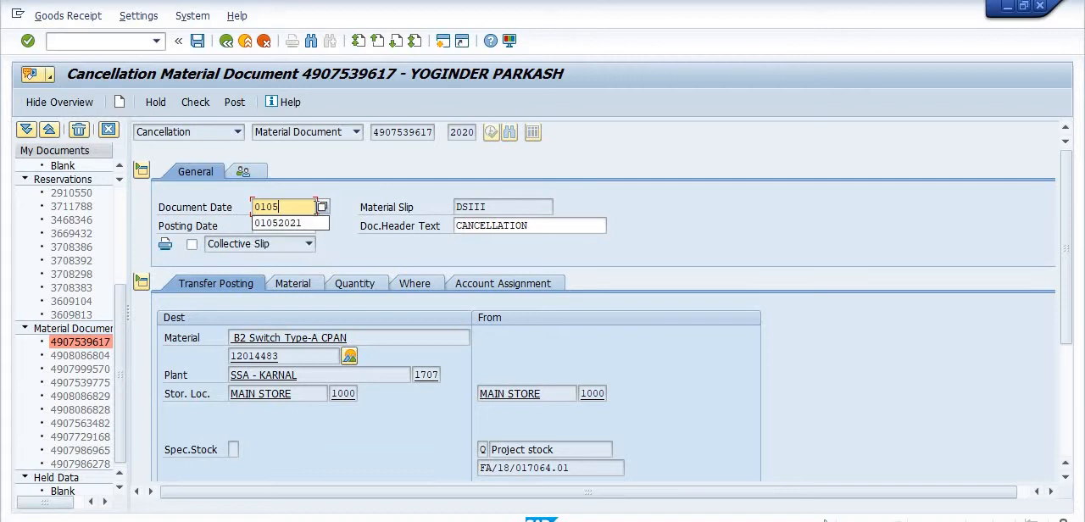
pyautogui.write('2021')
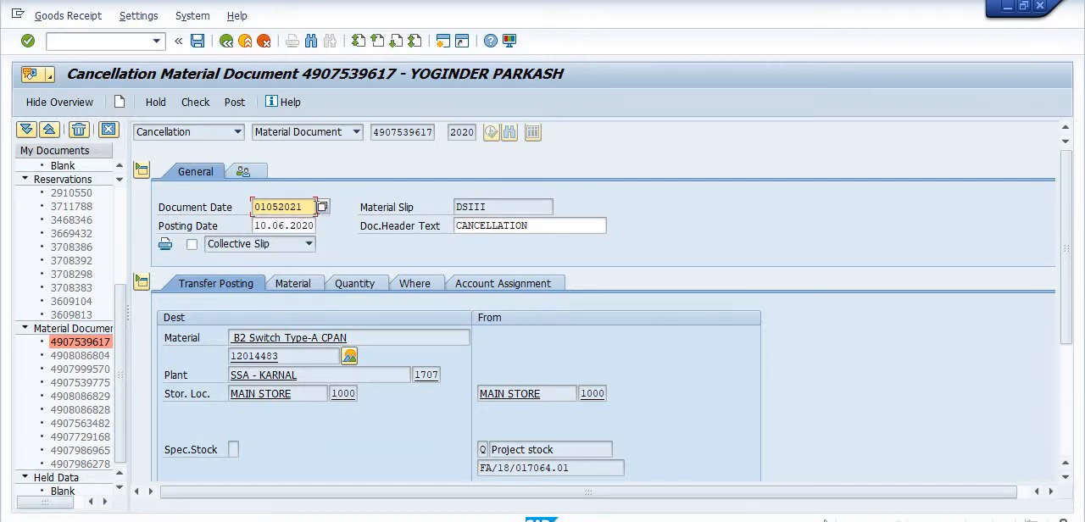
# Set the cancellation's posting date to 01.05.2021.
pyautogui.click(316, 225)
pyautogui.press('BackSpace')
pyautogui.press('BackSpace')
pyautogui.press('BackSpace')
pyautogui.press('BackSpace')
pyautogui.press('BackSpace')
pyautogui.press('BackSpace')
pyautogui.press('BackSpace')
pyautogui.press('BackSpace')
pyautogui.press('BackSpace')
pyautogui.press('BackSpace')
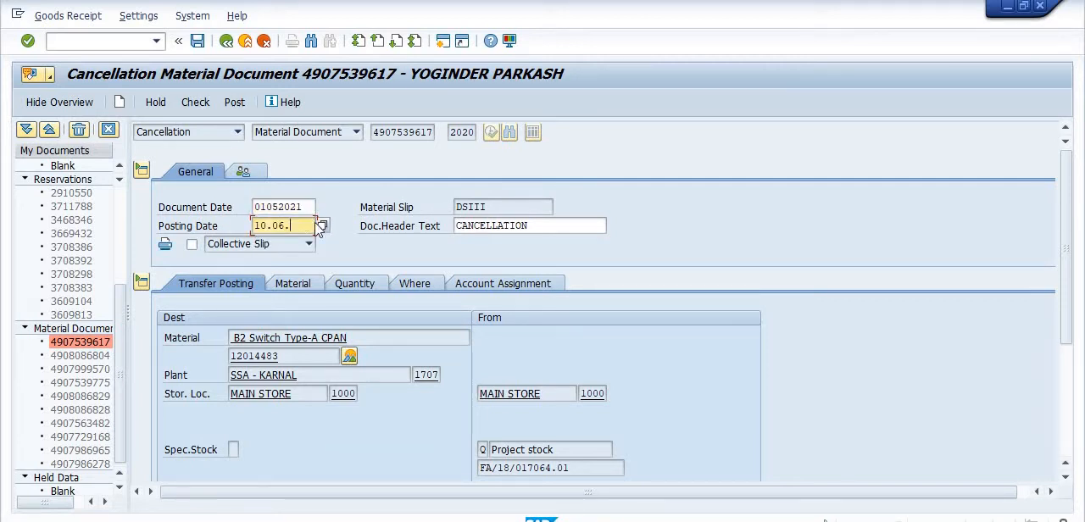
pyautogui.write('010')
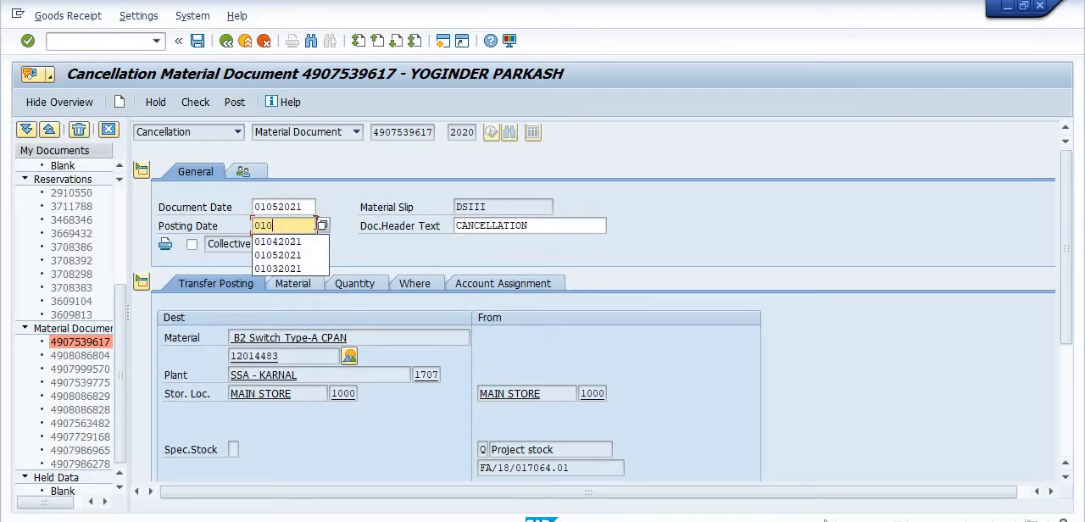
pyautogui.write('52021')
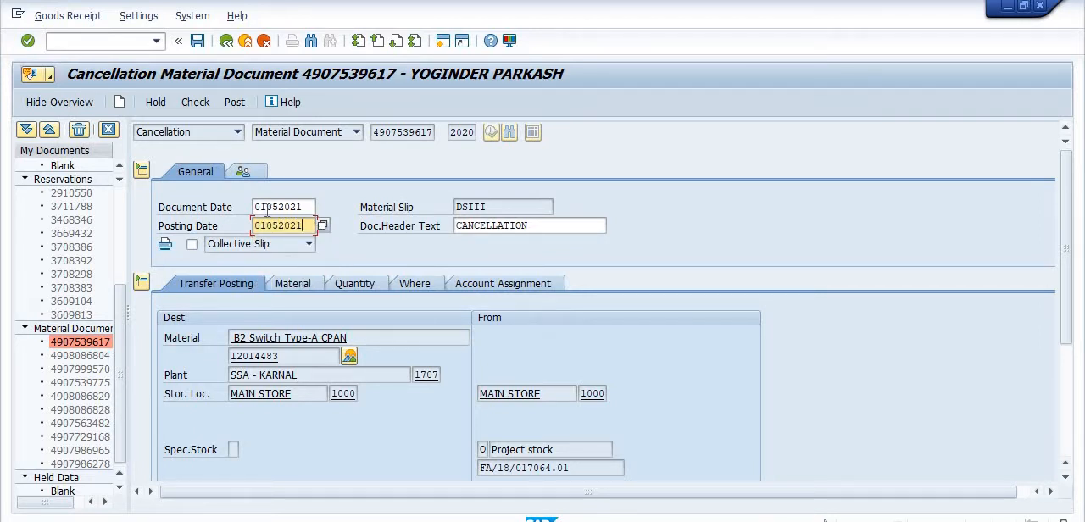
# Enable printing of the collective slip and mark the B2 Switch Type-A CPAN line as Item OK.
pyautogui.click(191, 244)
pyautogui.scroll(-3, 1073, 350)
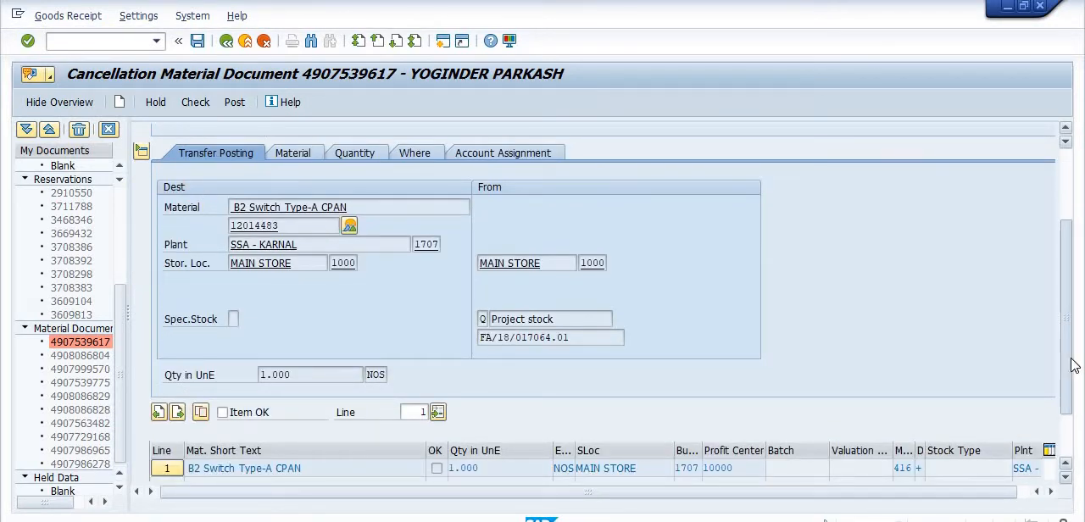
pyautogui.scroll(-1, 1075, 350)
pyautogui.click(224, 394)
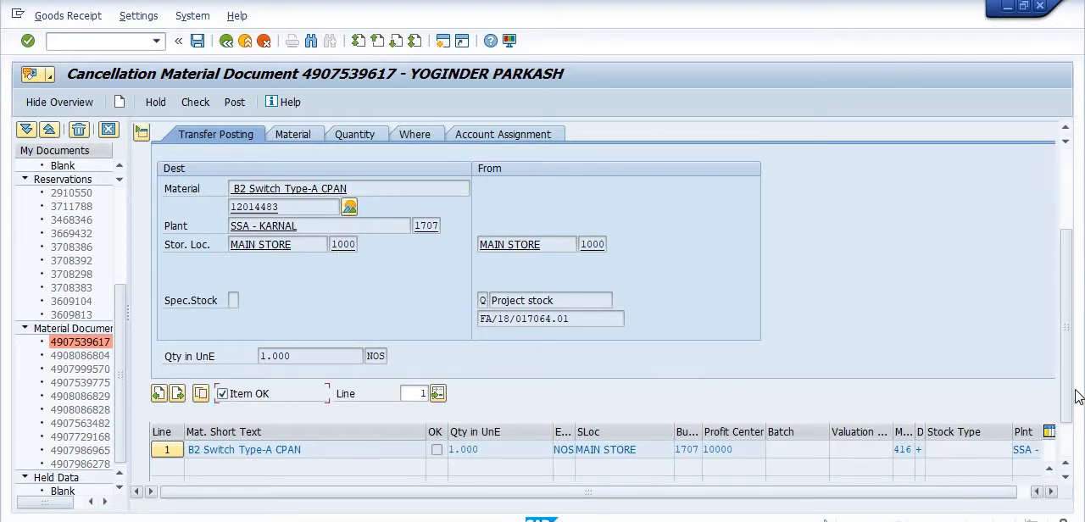
# Check and post the cancellation of the material document, and review the details of the posting message.
pyautogui.scroll(5, 1070, 381)
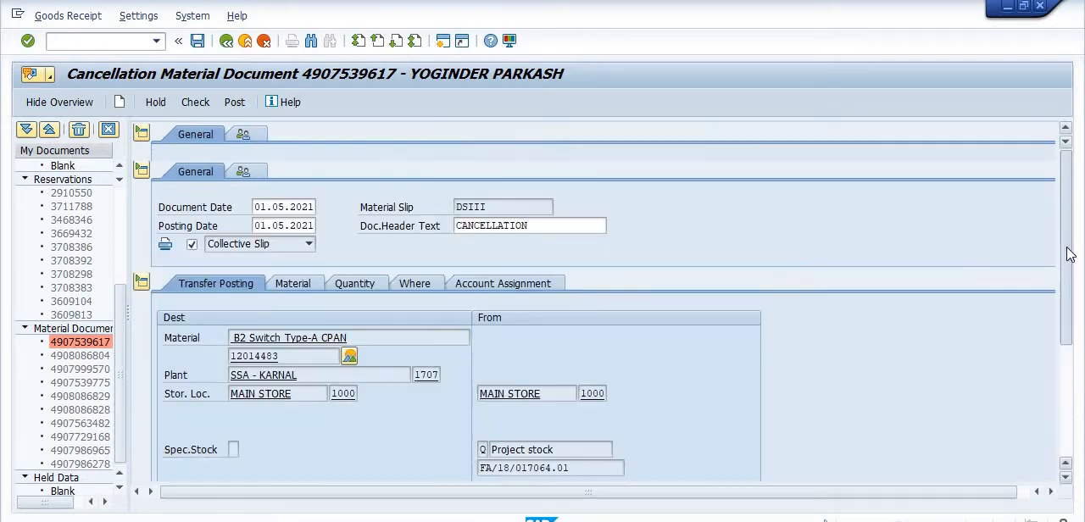
pyautogui.click(204, 103)
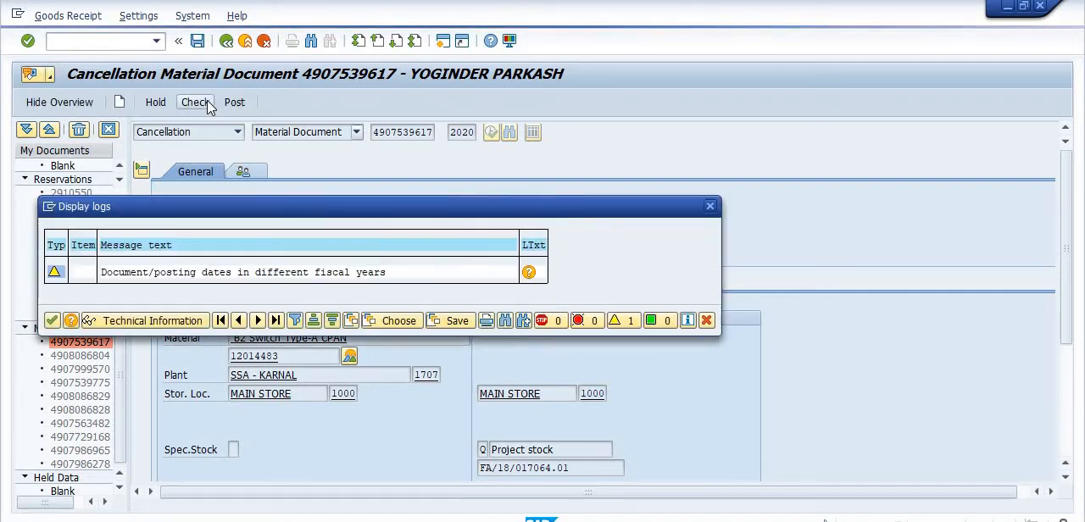
pyautogui.click(52, 320)
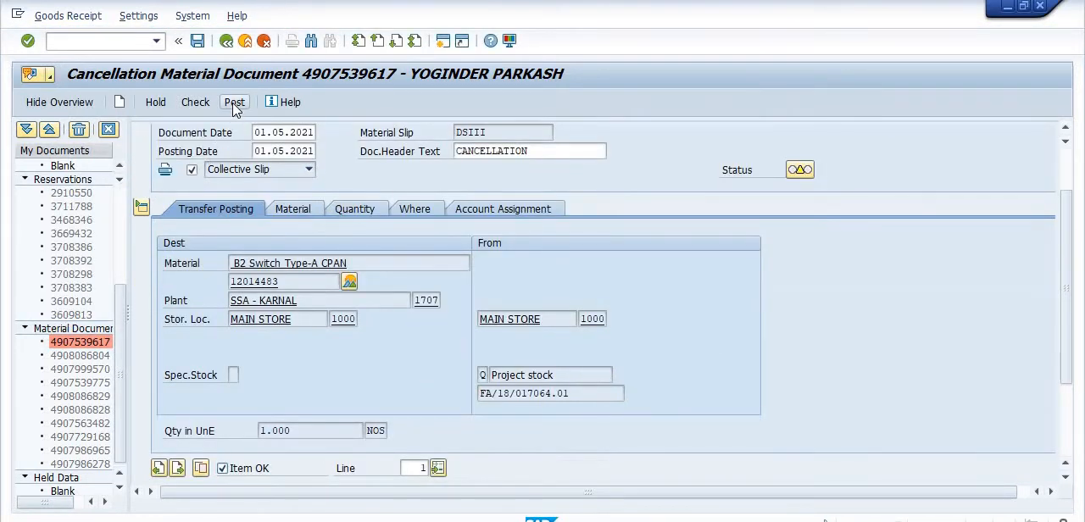
pyautogui.click(226, 108)
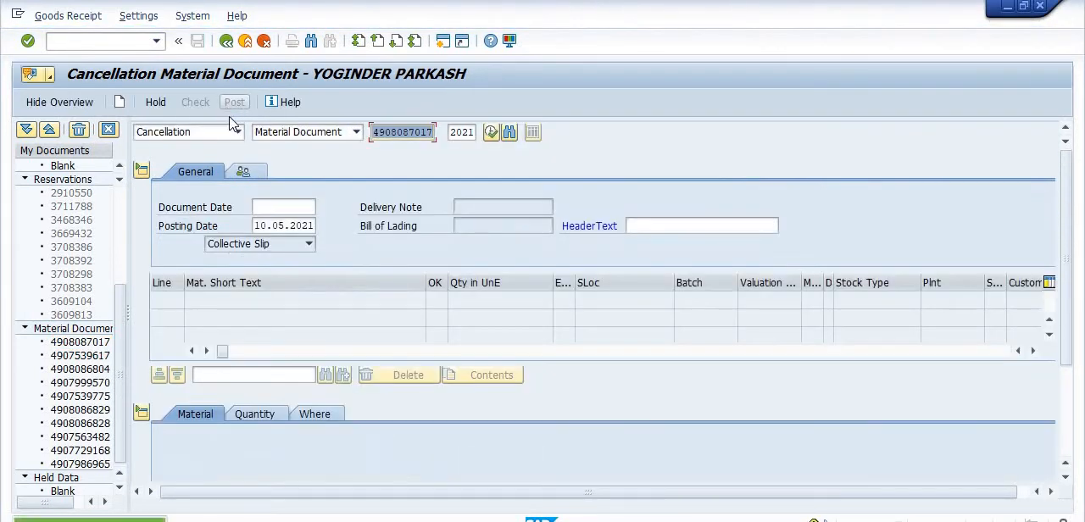
pyautogui.doubleClick(198, 520)
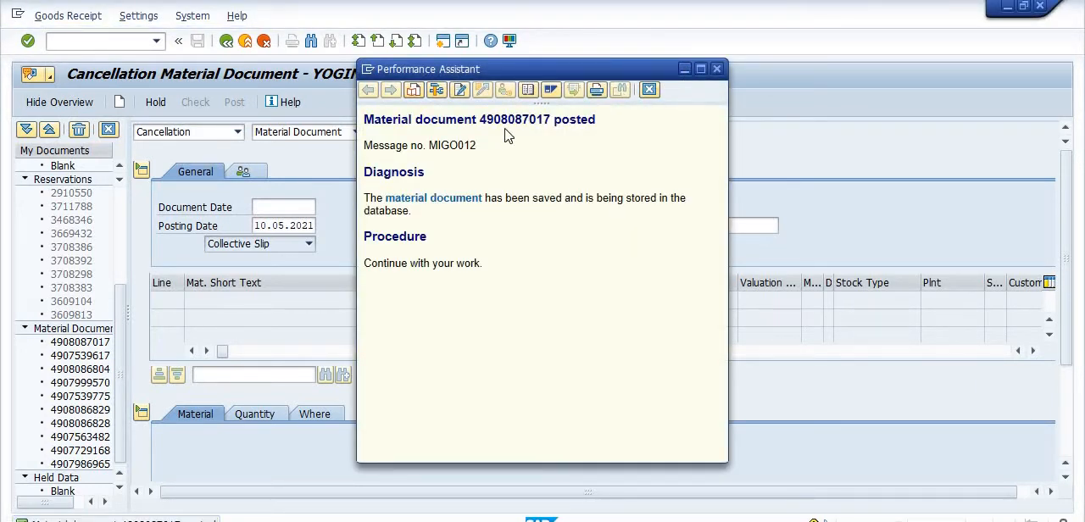
pyautogui.click(685, 69)
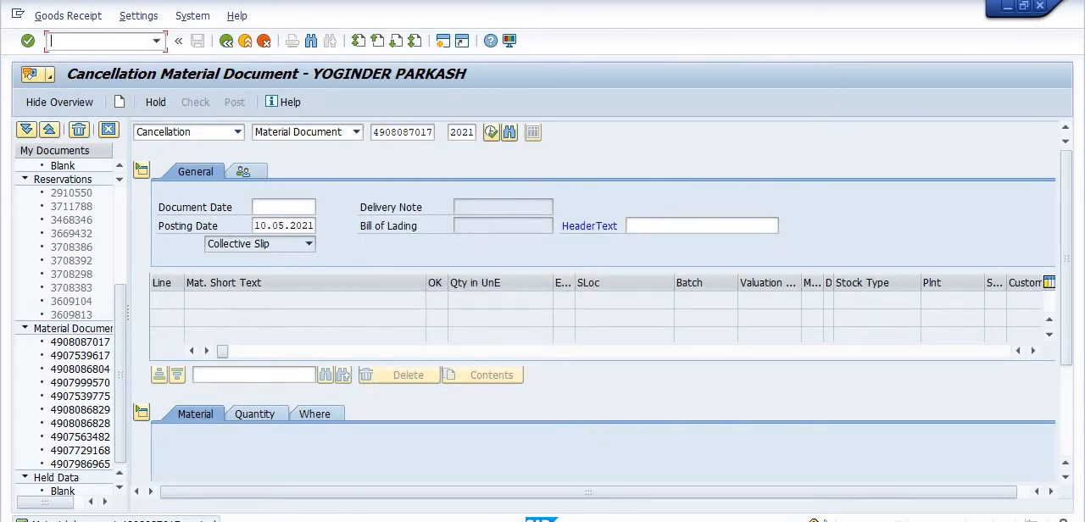
# Run the Valuated Sales Order and Project Stock report for WBS element FA/18/017064.01 to check its stock after the cancellation.
pyautogui.write('BS')
pyautogui.press('Return')
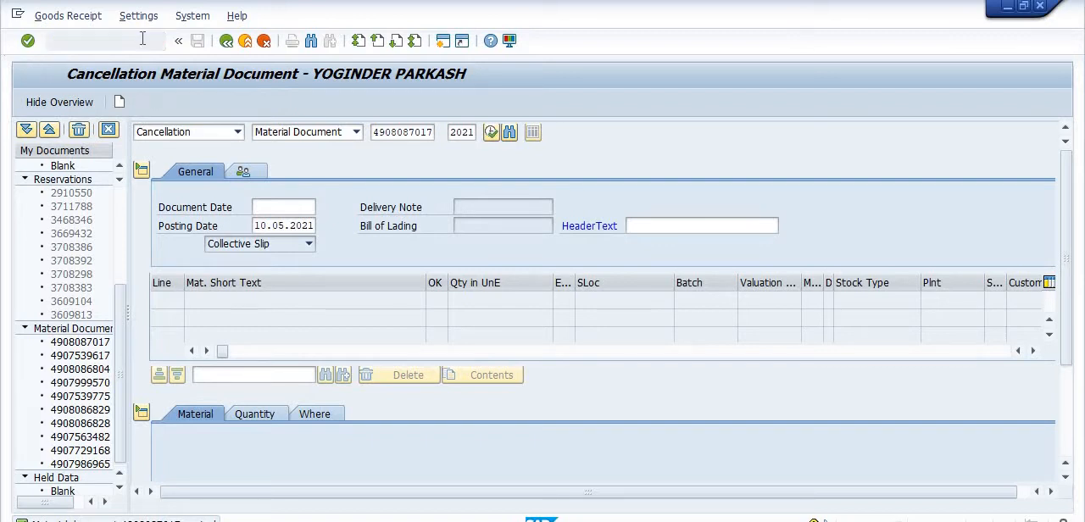
pyautogui.press('BackSpace')
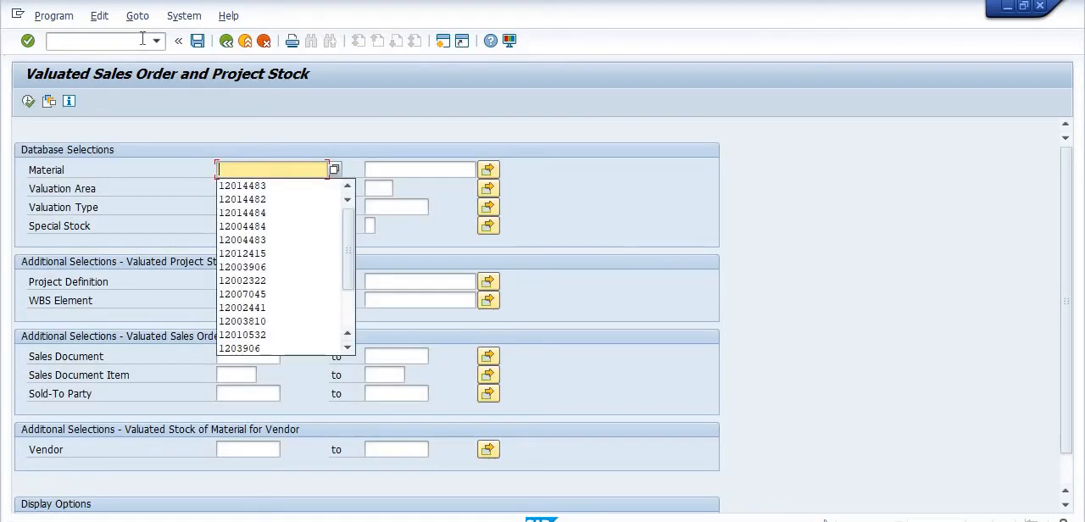
pyautogui.press('Escape')
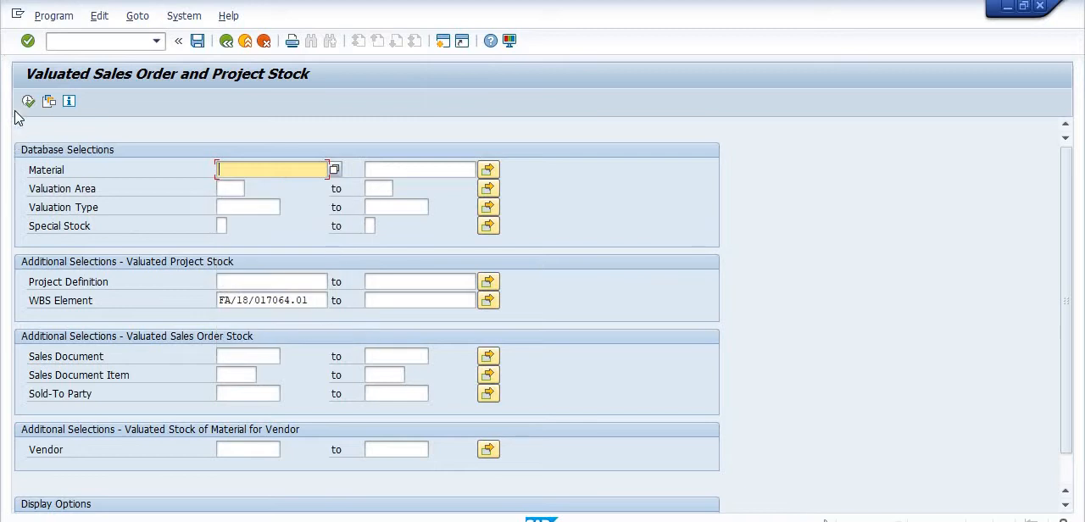
pyautogui.click(28, 101)
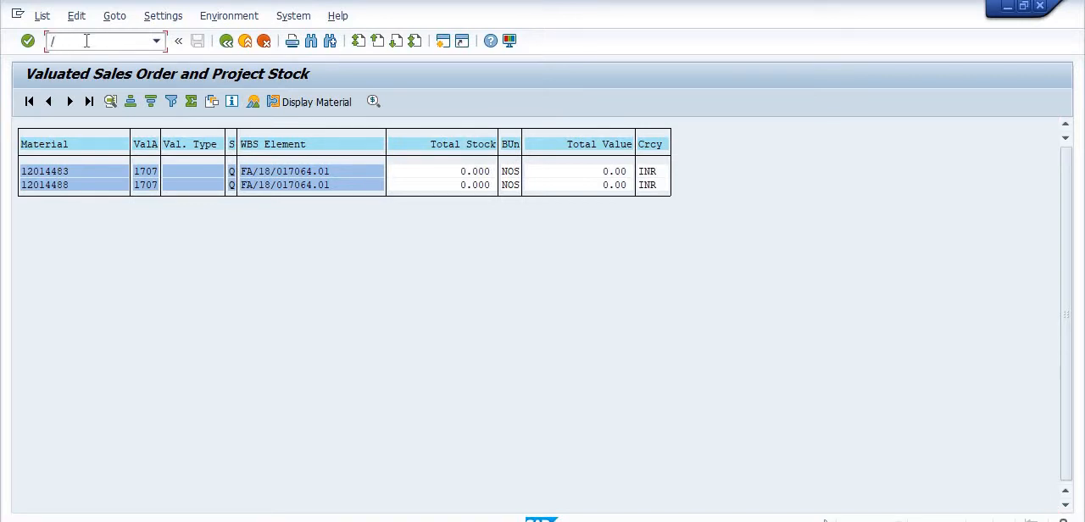
# Return to MIGO and set up a transfer posting with reference Other for movement type 415.
pyautogui.write('NMIGO')
pyautogui.press('Return')
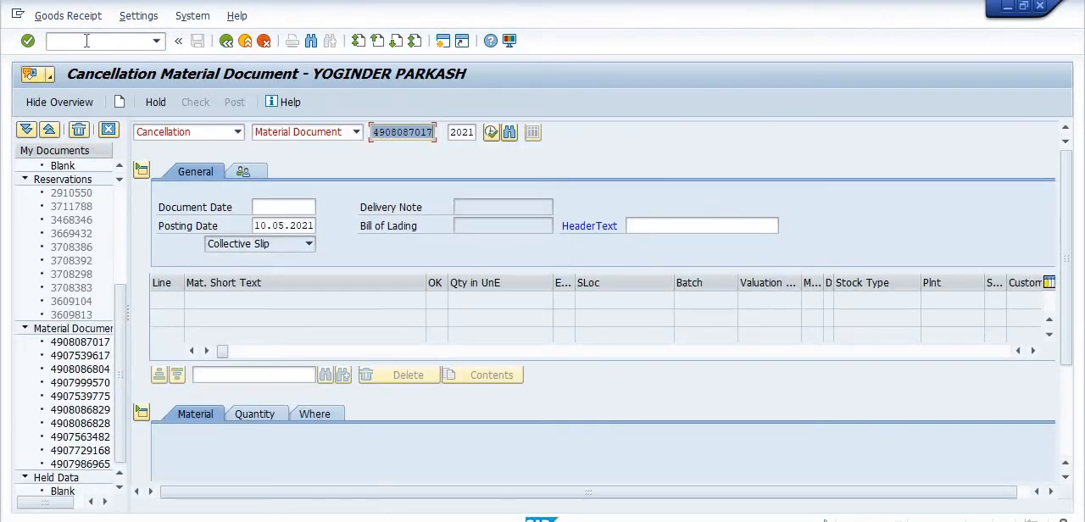
pyautogui.click(238, 132)
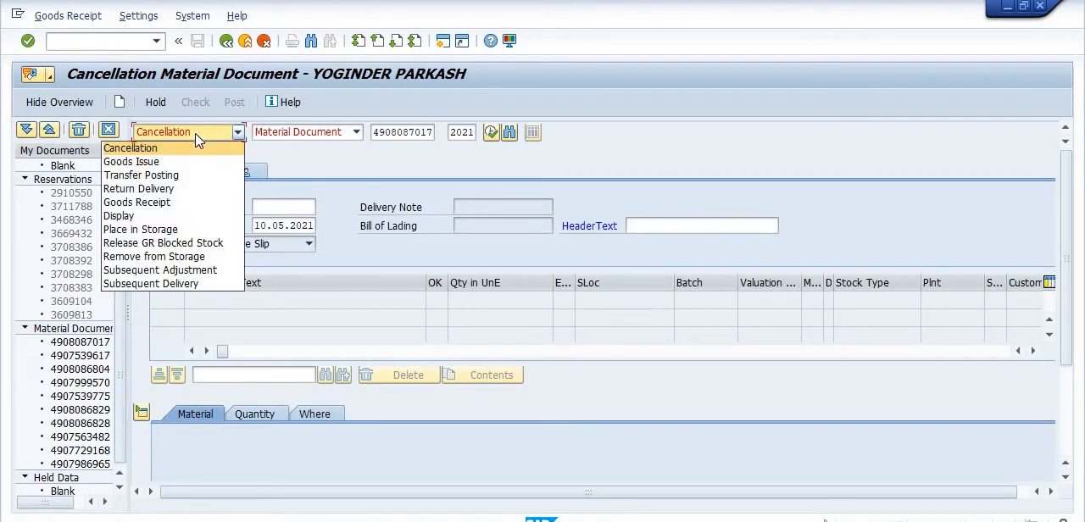
pyautogui.click(176, 165)
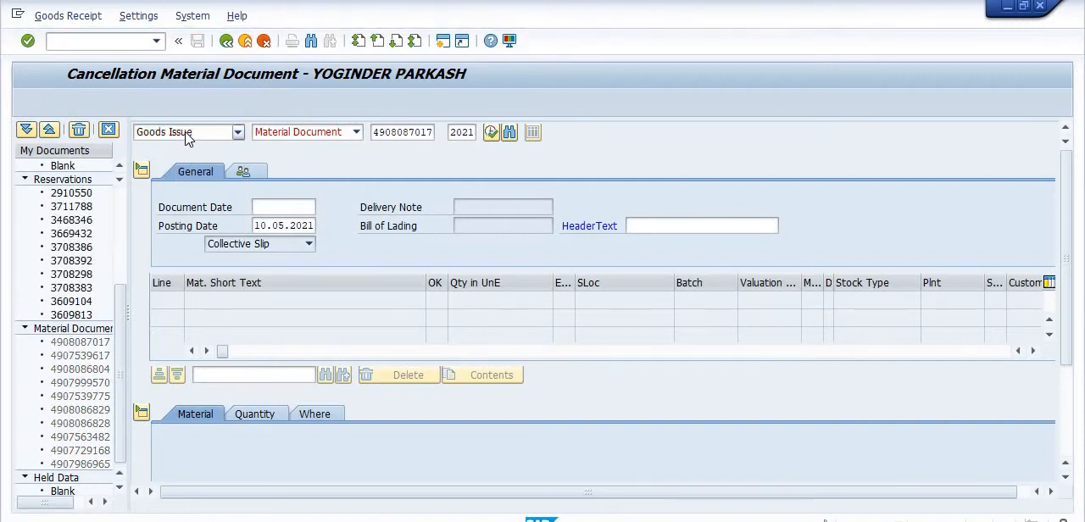
pyautogui.click(191, 134)
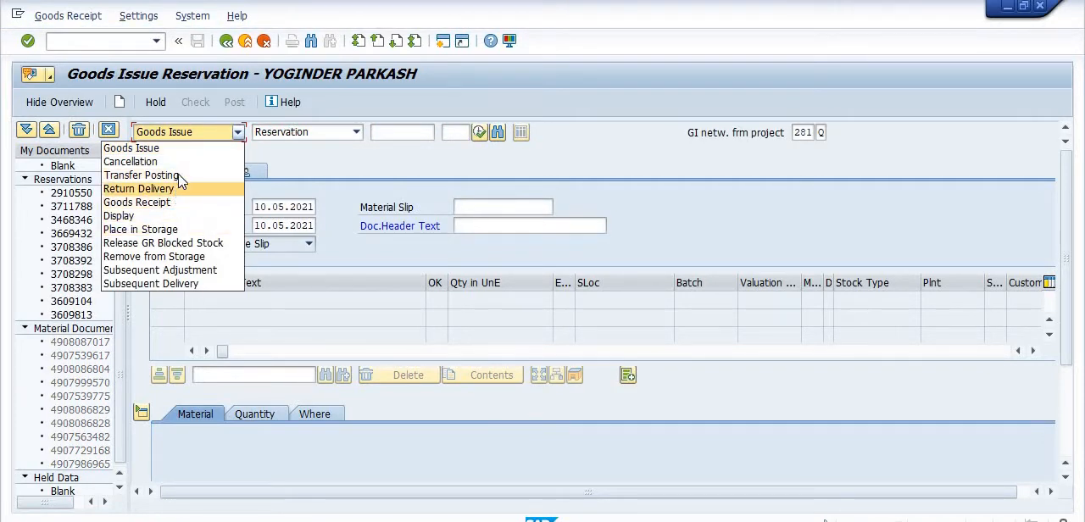
pyautogui.click(170, 175)
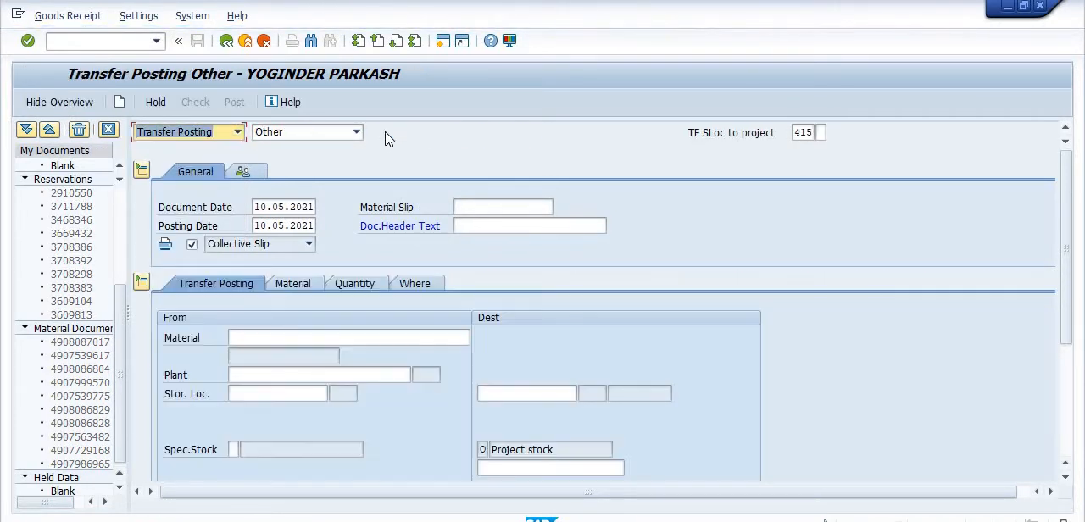
# Enter material 12014482, plant 1707 and storage location 1000 as the source of the transfer posting.
pyautogui.click(321, 335)
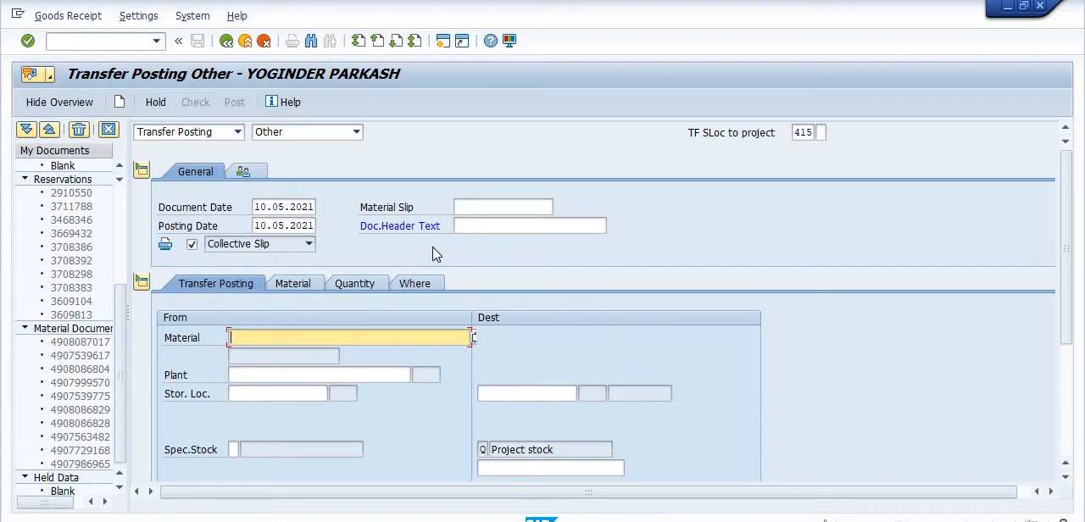
pyautogui.write('1201')
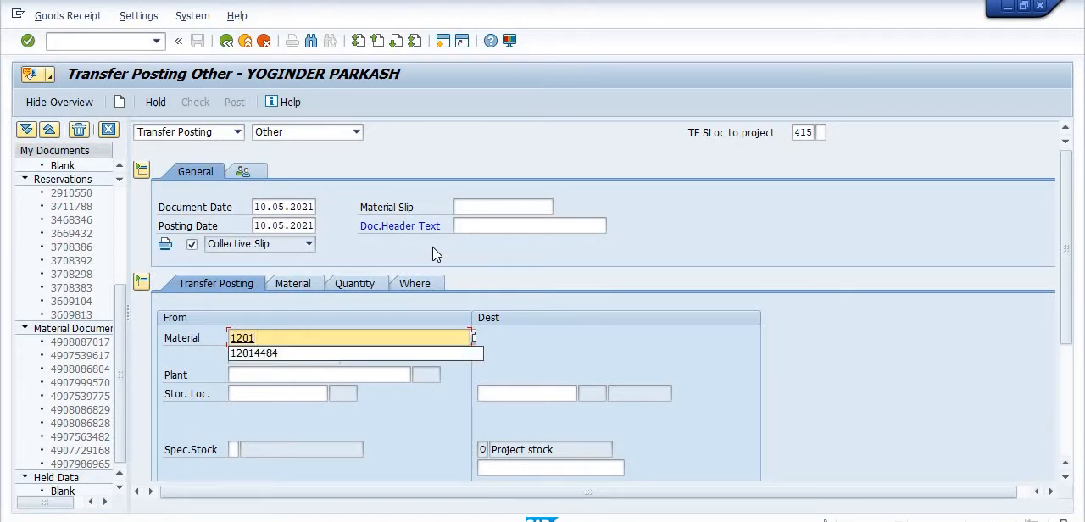
pyautogui.write('4482')
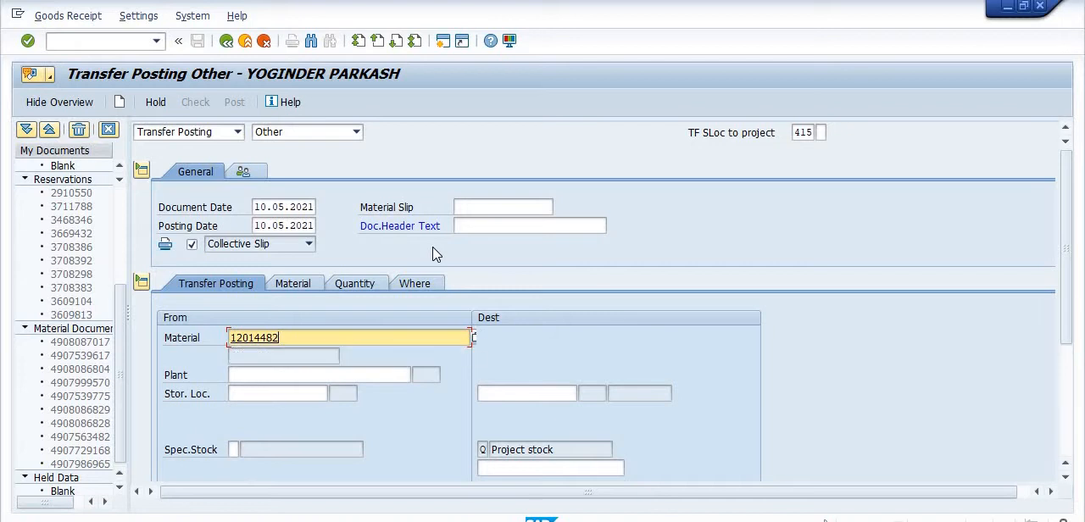
pyautogui.hotkey('alt', 'Tab')
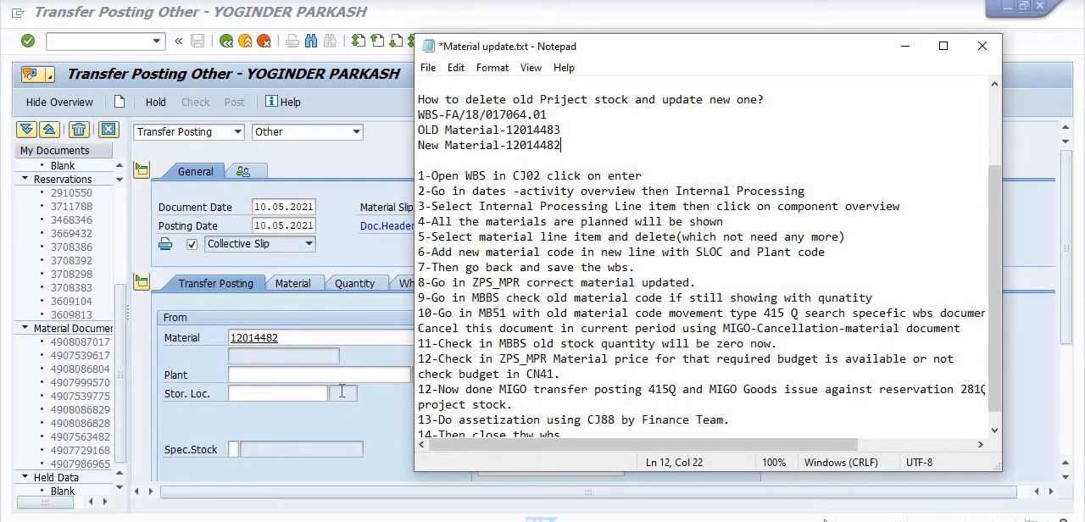
pyautogui.click(270, 377)
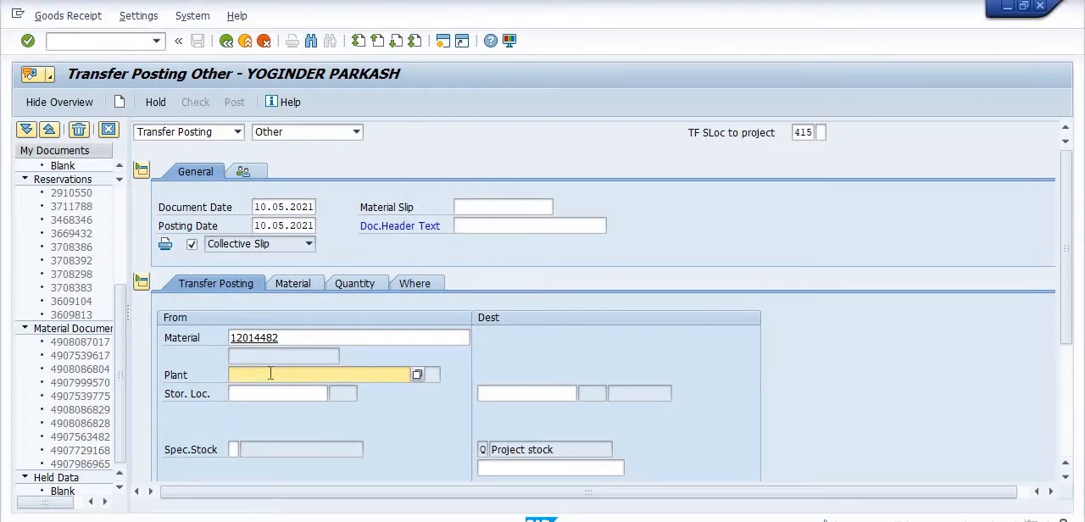
pyautogui.write('1707')
pyautogui.click(262, 395)
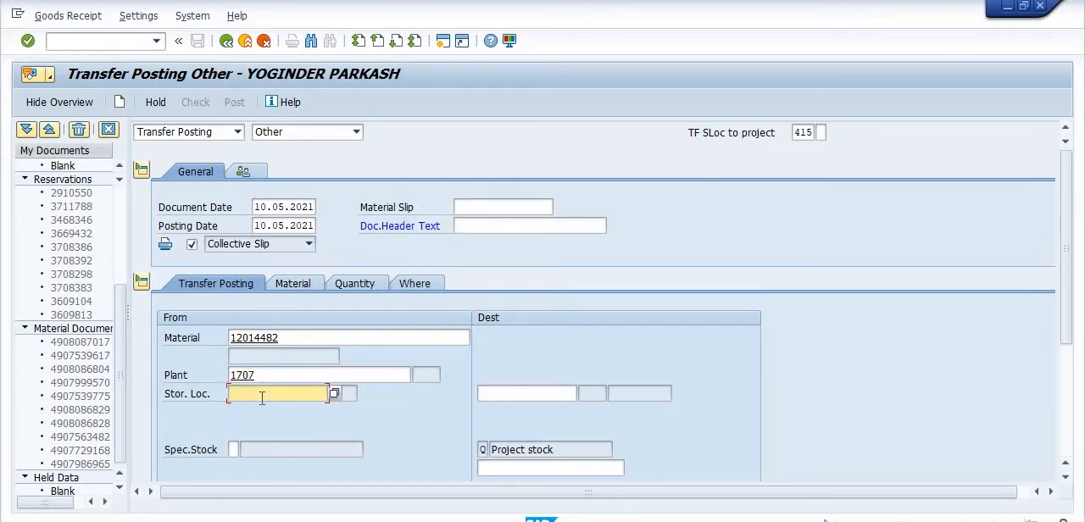
pyautogui.write('1000')
# Copy WBS element FA/18/017064.01 from the Notepad notes into the destination project stock of the transfer posting.
pyautogui.click(534, 469)
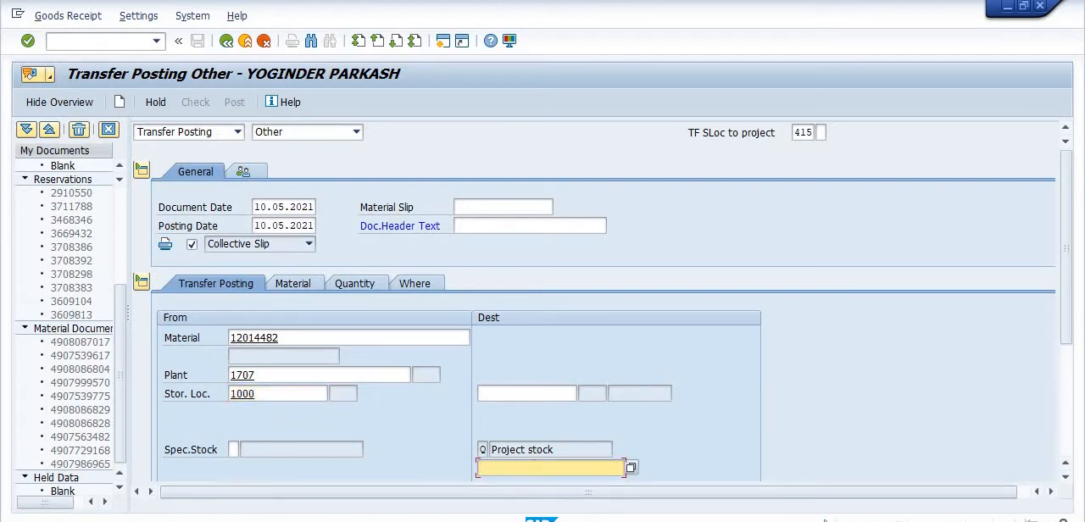
pyautogui.hotkey('alt', 'Tab')
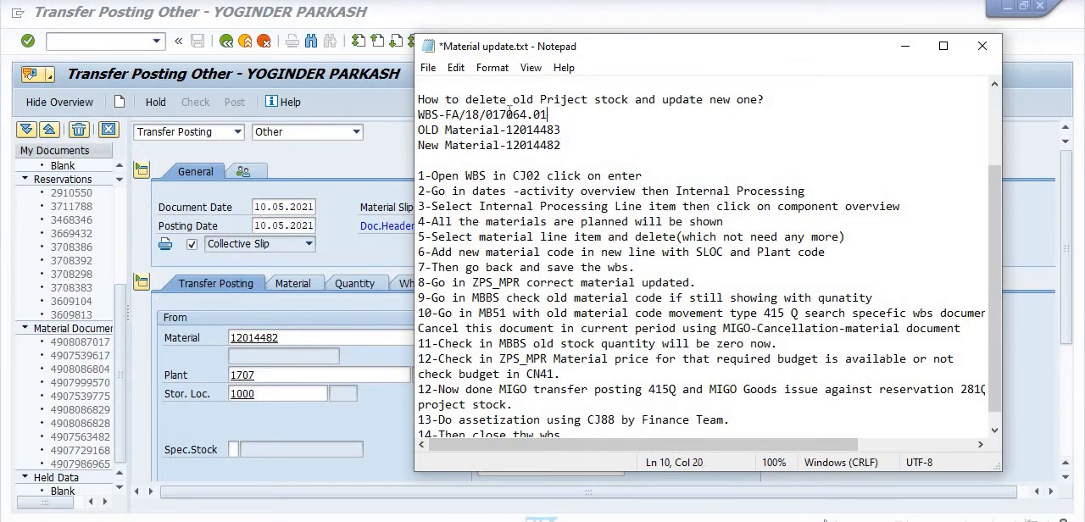
pyautogui.moveTo(548, 113); pyautogui.dragTo(446, 113)
pyautogui.hotkey('ctrl', 'c')
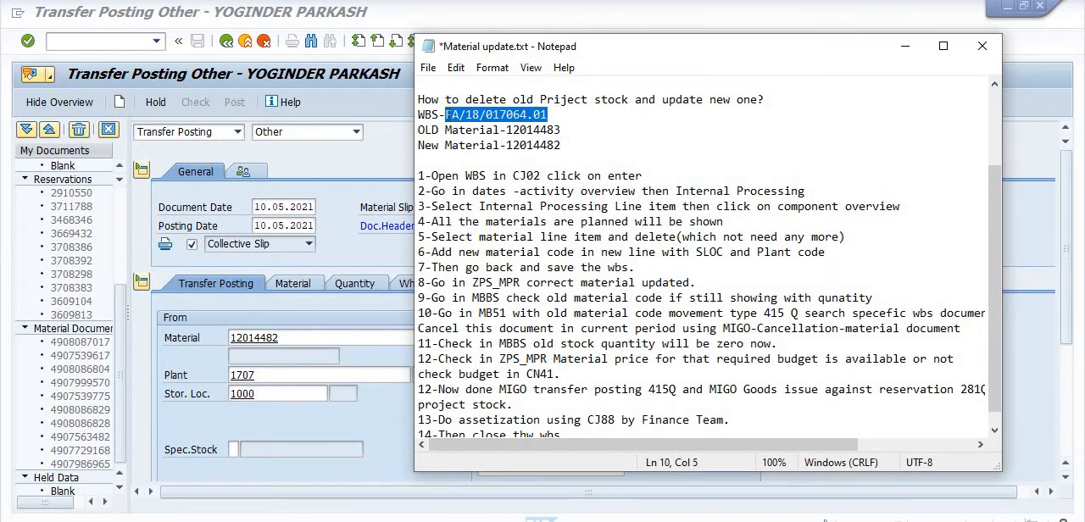
pyautogui.hotkey('alt', 'Tab')
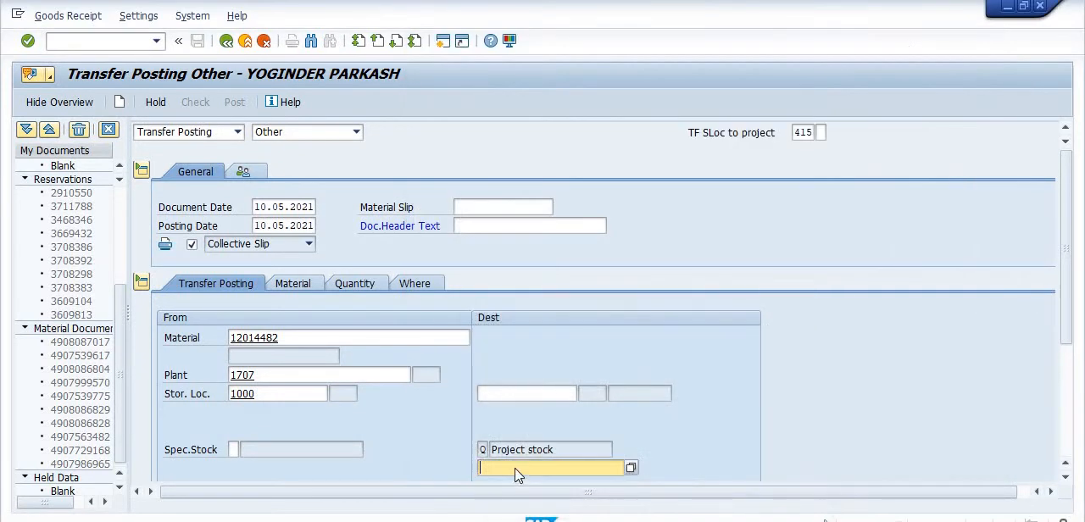
pyautogui.hotkey('ctrl', 'v')
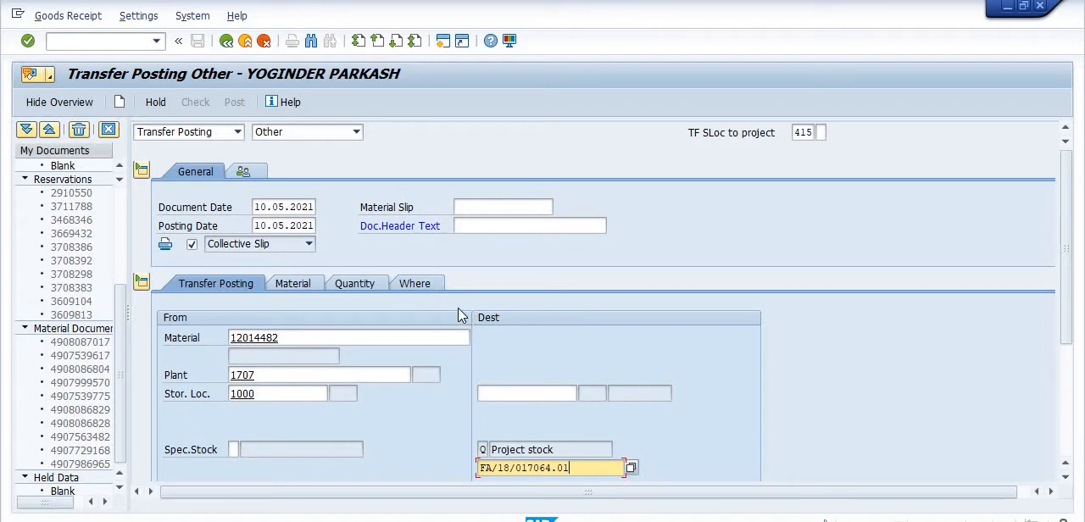
# Set the quantity in unit of entry to 1 and confirm the item entries.
pyautogui.scroll(-2, 734, 411)
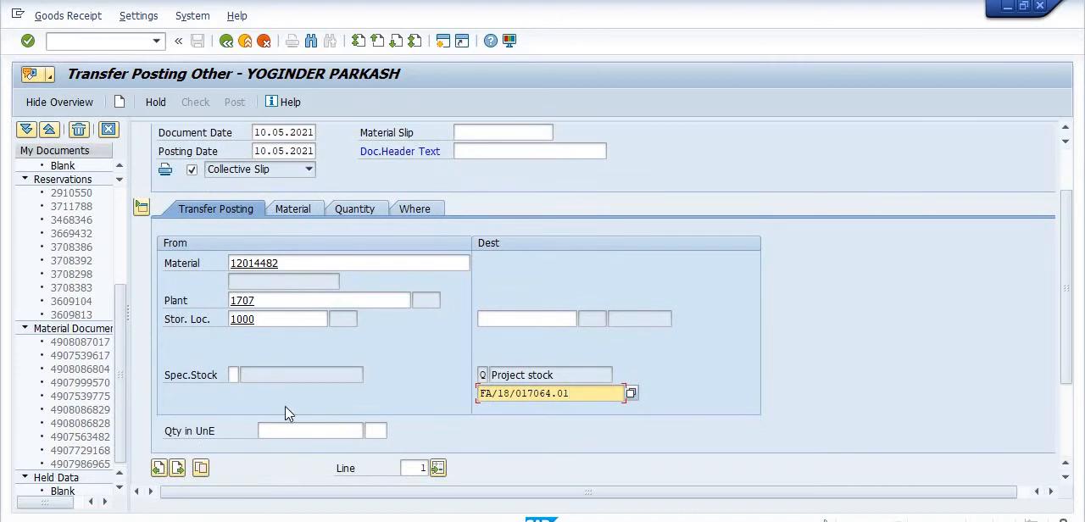
pyautogui.click(281, 429)
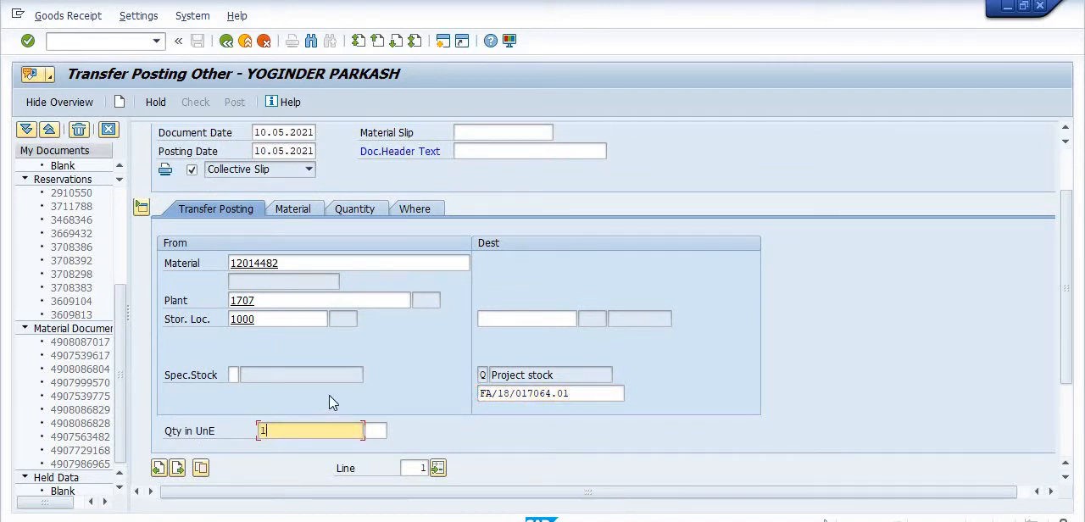
pyautogui.write('1')
pyautogui.press('Return')
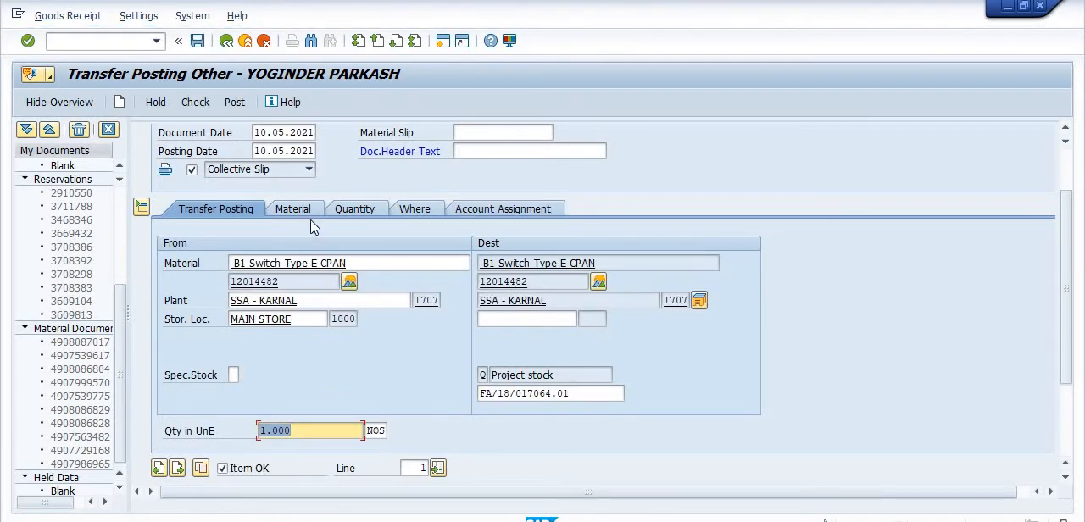
# Review the item's material, quantity, location and account assignment details, and set the destination storage location to 1000.
pyautogui.click(304, 210)
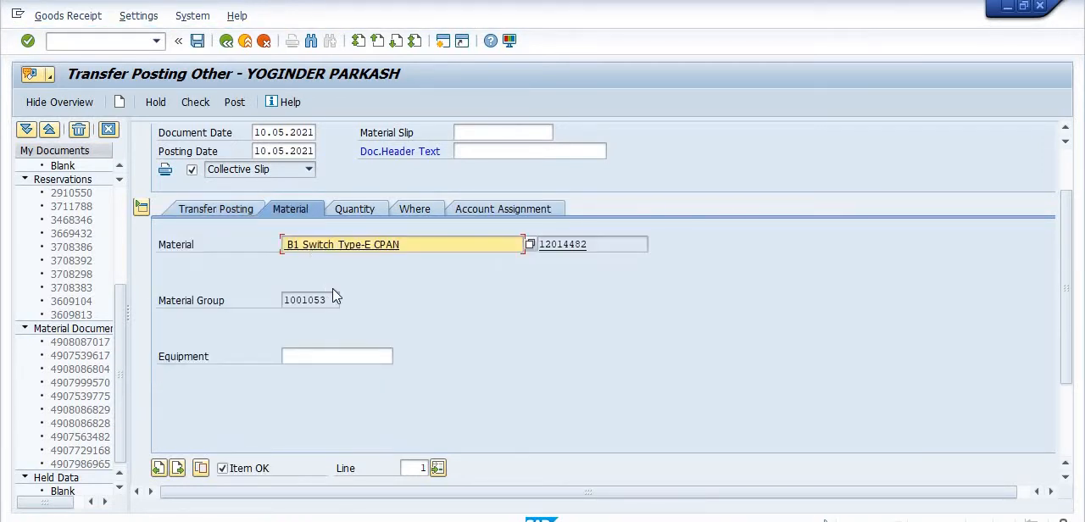
pyautogui.click(378, 214)
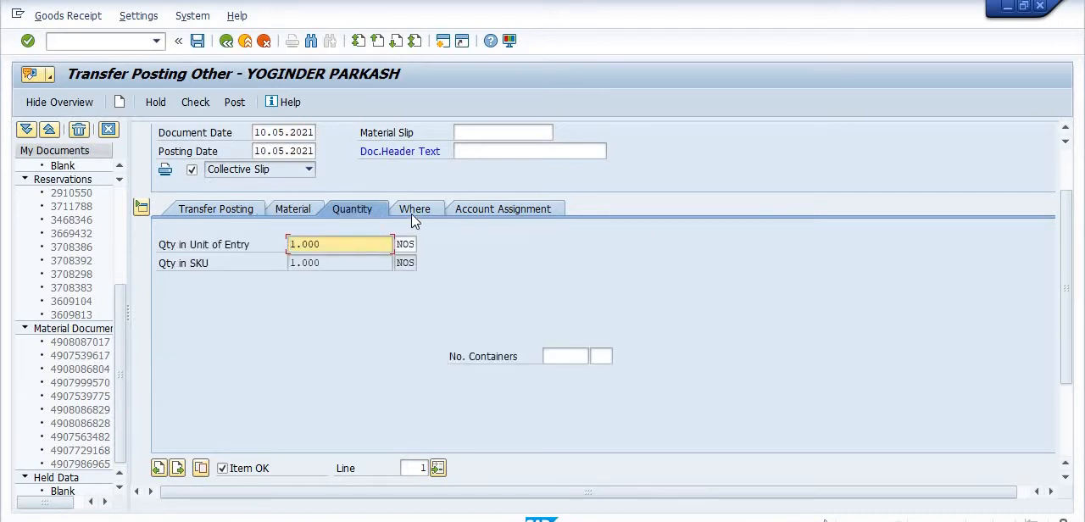
pyautogui.click(414, 218)
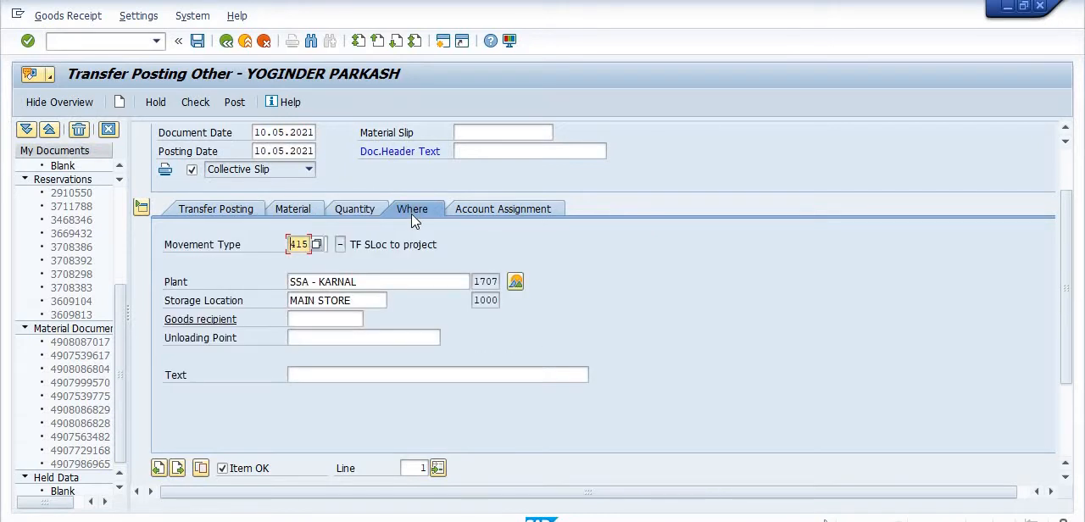
pyautogui.click(461, 212)
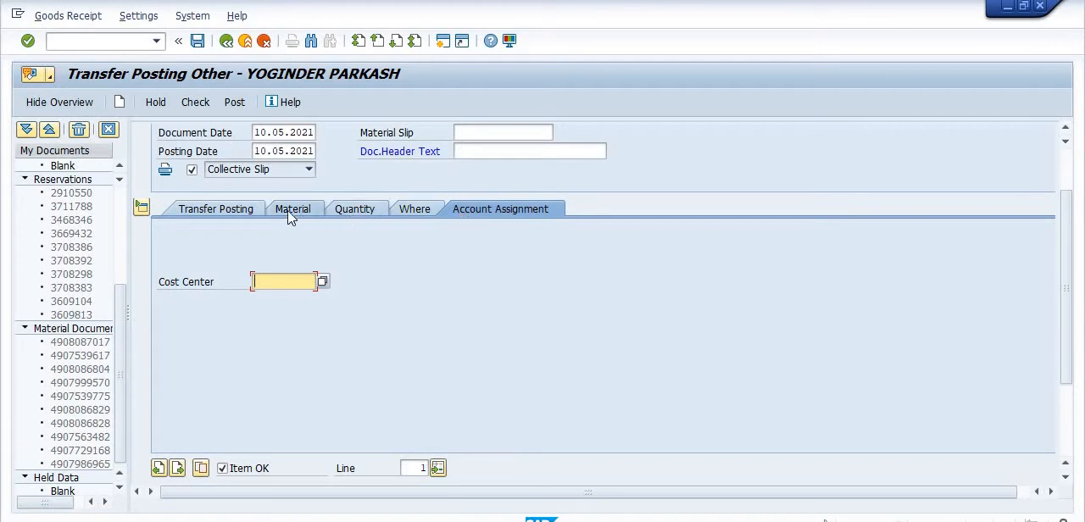
pyautogui.click(229, 212)
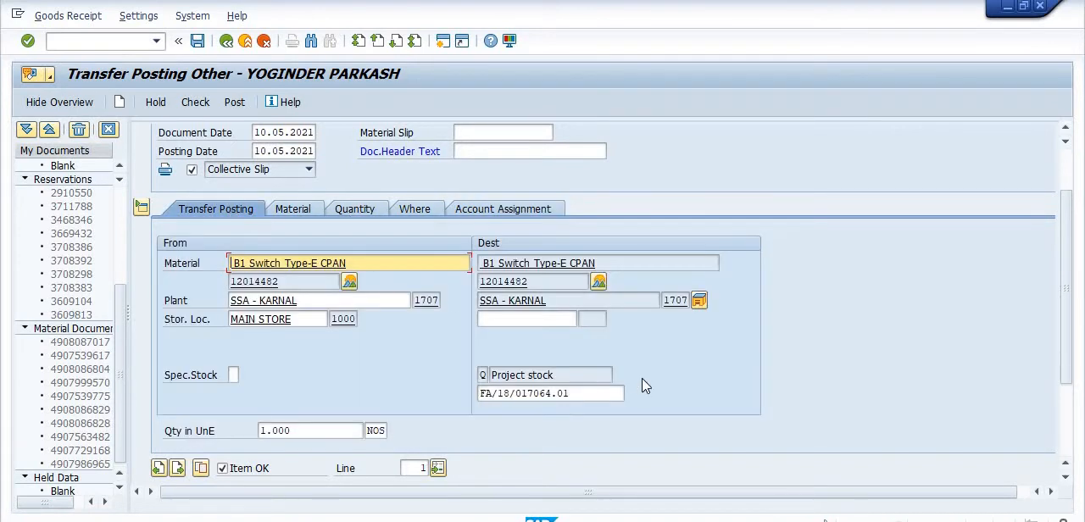
pyautogui.click(505, 317)
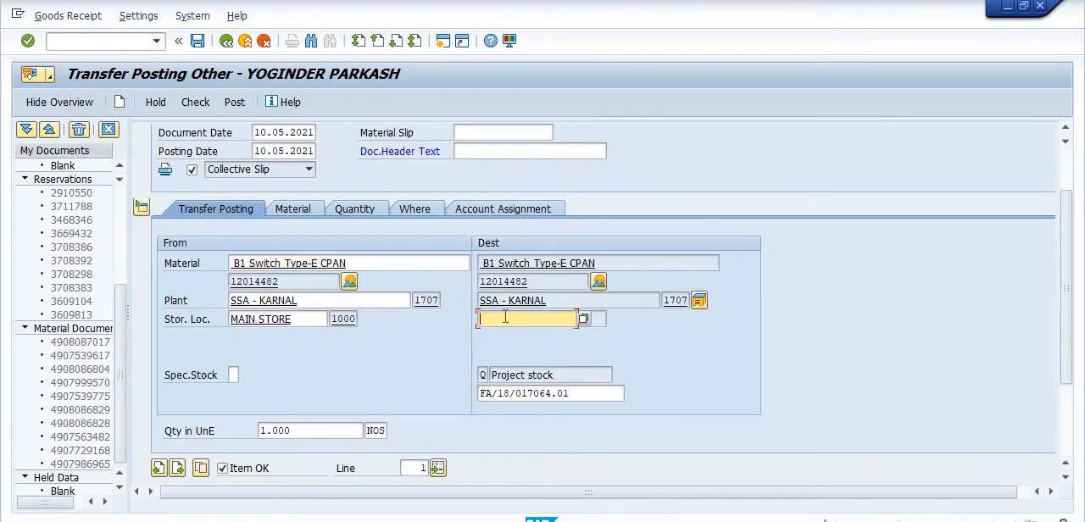
pyautogui.write('1000')
pyautogui.press('Return')
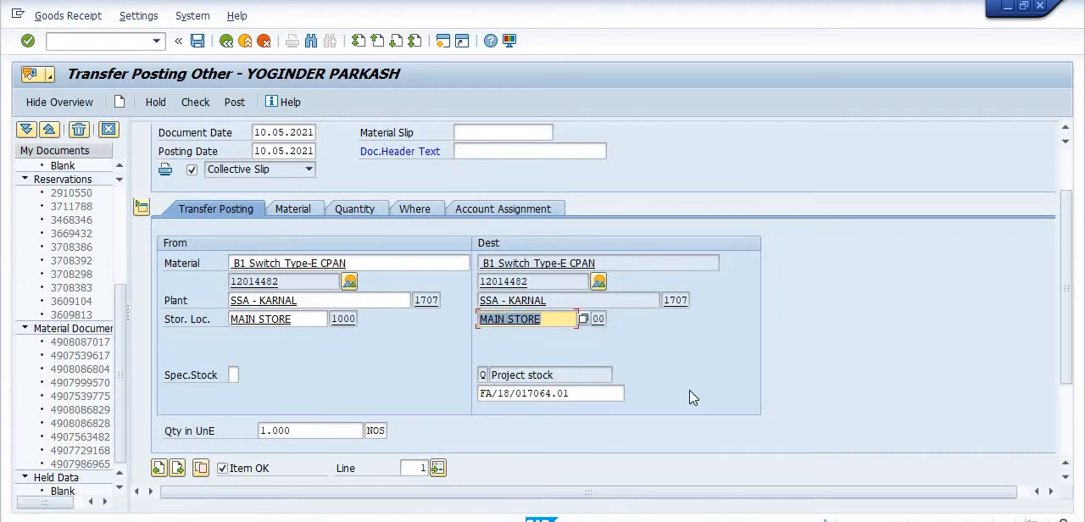
# Enter "B1 TYPE SWITCH" as the document header text of the transfer posting.
pyautogui.scroll(3, 715, 391)
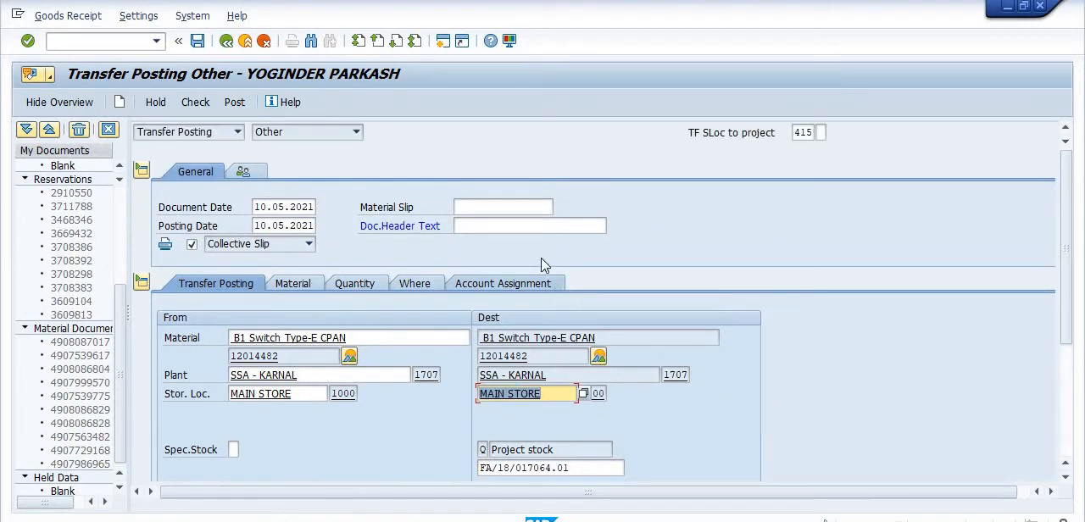
pyautogui.click(520, 224)
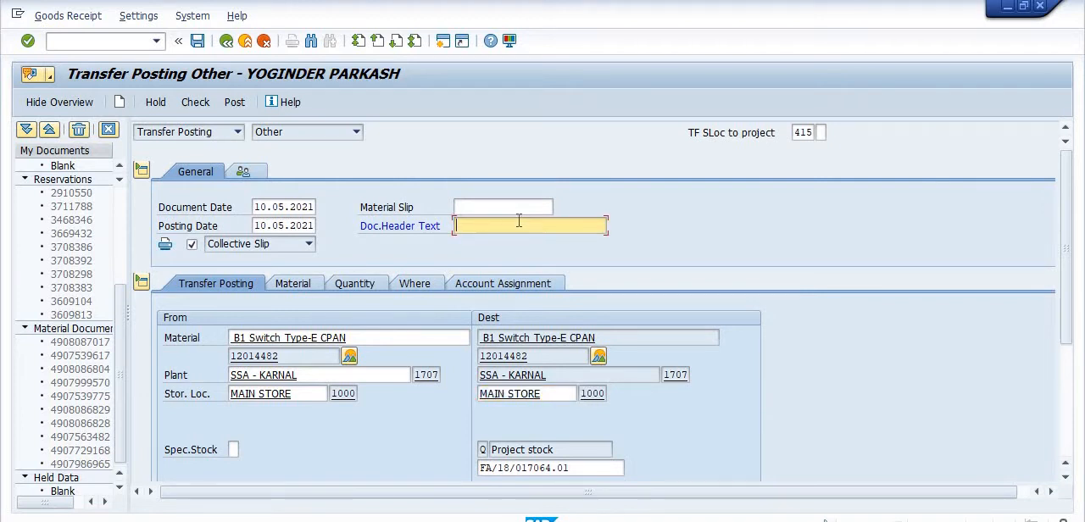
pyautogui.write('B1 TYPE SWITCH')
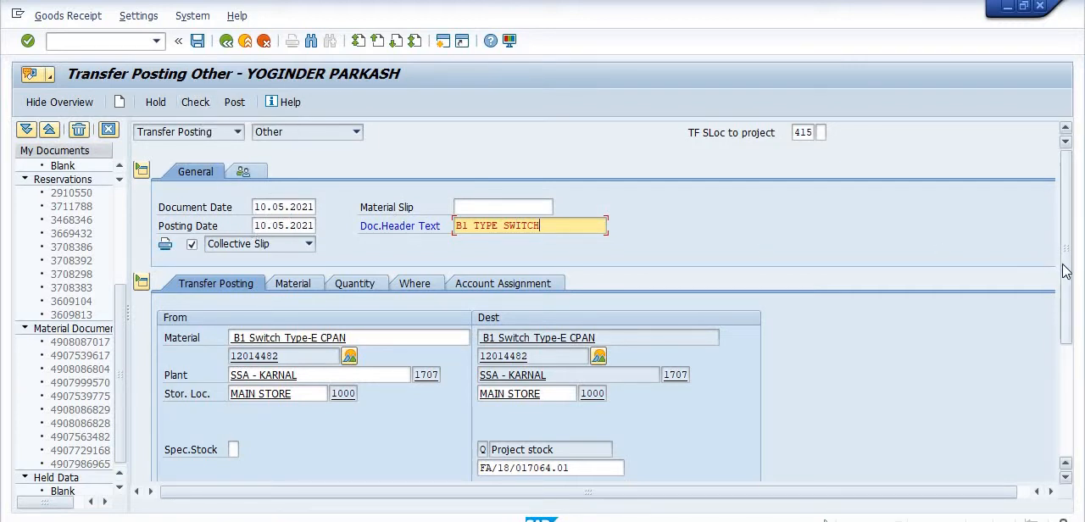
pyautogui.moveTo(1064, 266); pyautogui.dragTo(1080, 207)
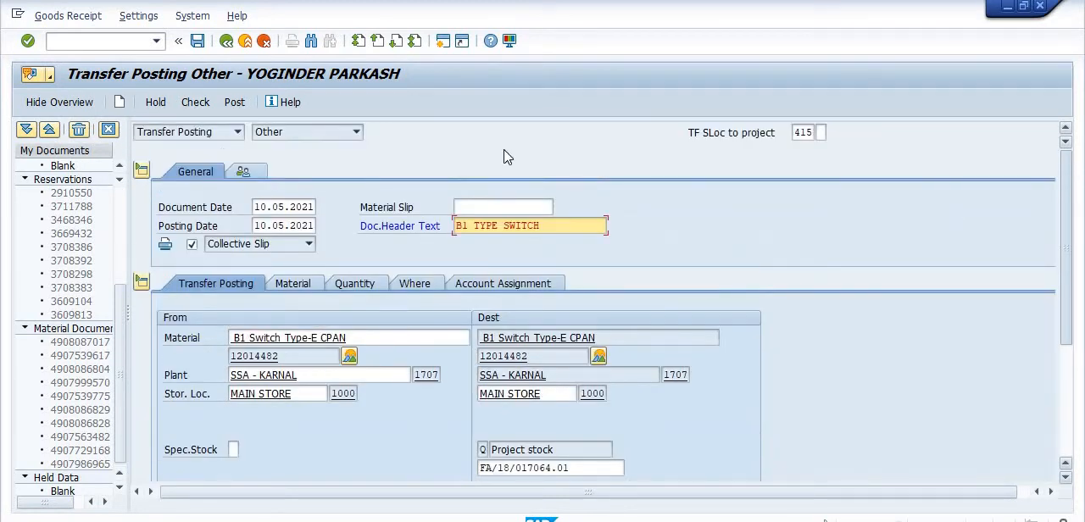
# Check and post the transfer posting, and view the details of the posting message.
pyautogui.click(196, 103)
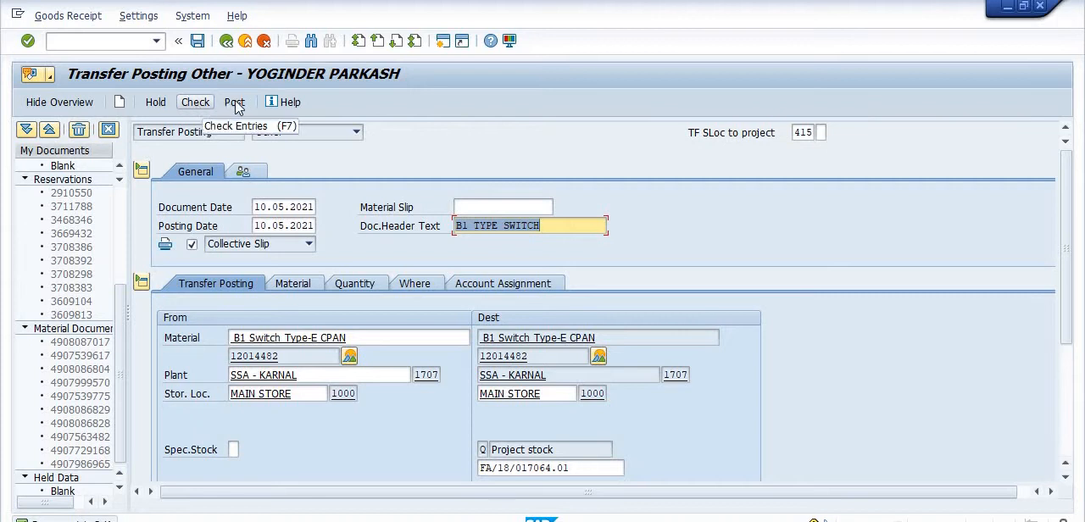
pyautogui.click(234, 104)
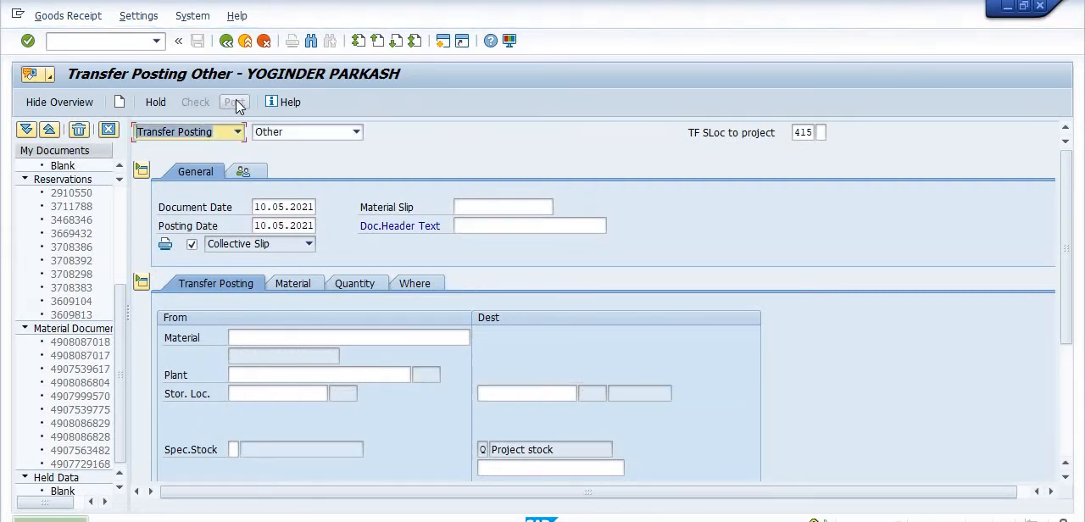
pyautogui.click(127, 520)
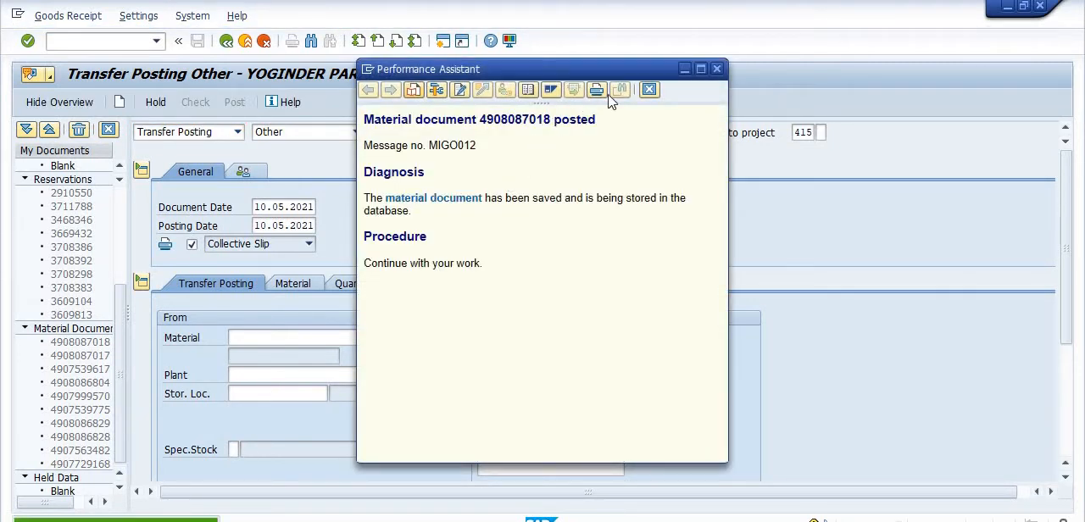
pyautogui.click(684, 71)
# Restart MIGO and switch the transaction to a goods issue with reference to a reservation.
pyautogui.click(118, 44)
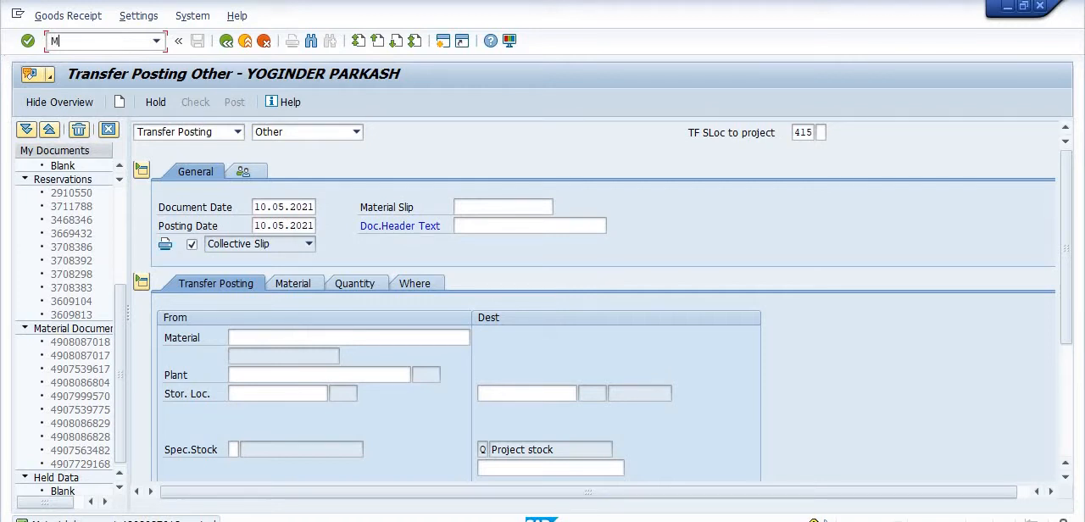
pyautogui.press('Return')
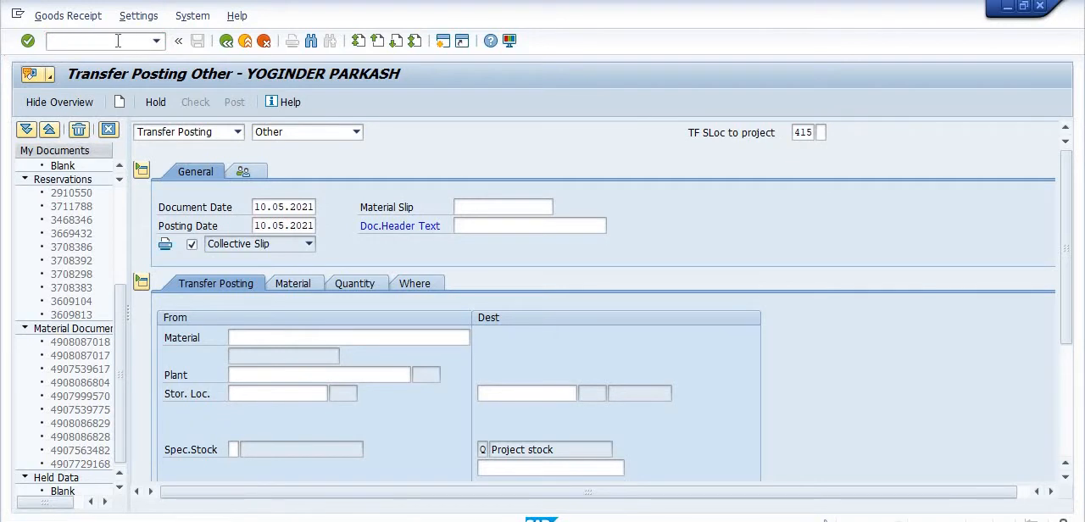
pyautogui.click(201, 134)
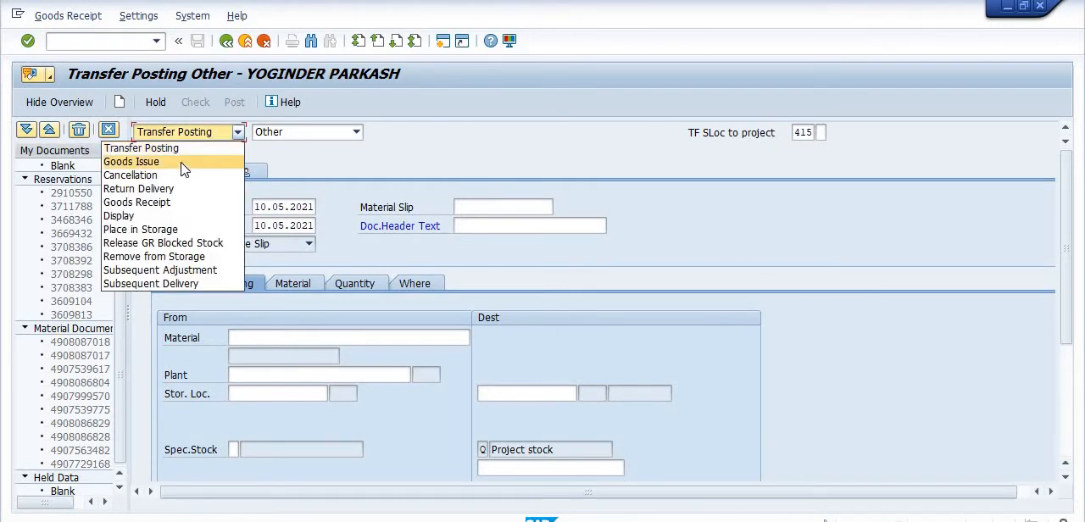
pyautogui.click(185, 168)
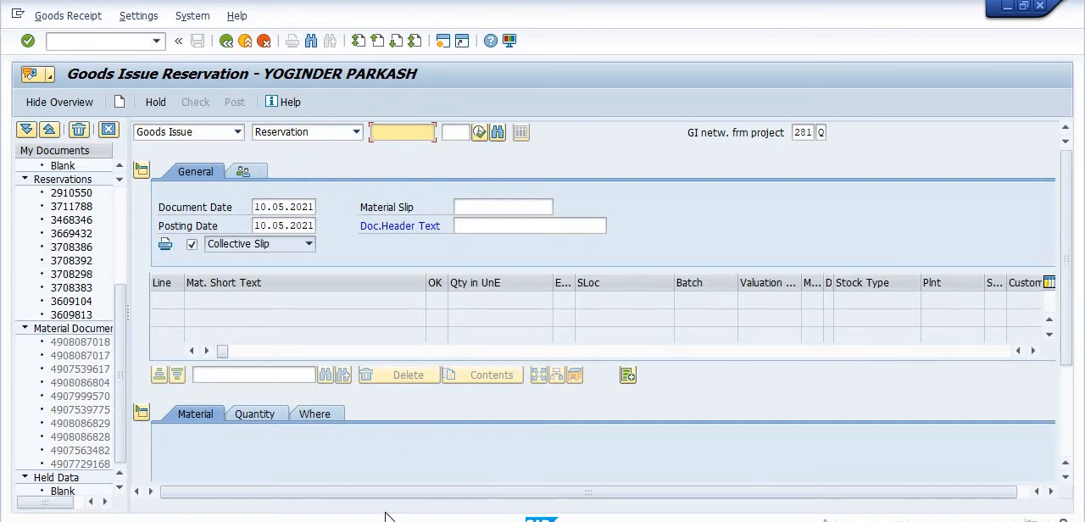
# Switch to the SAP session displaying the old material document and open the Project Material Planning Report with transaction ZPS_MPR.
pyautogui.moveTo(347, 514)
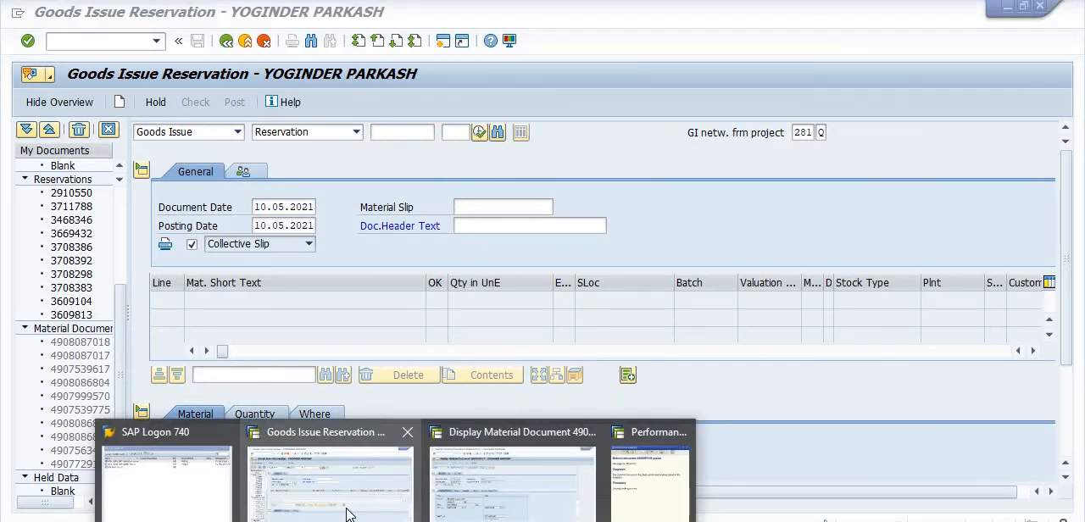
pyautogui.click(497, 511)
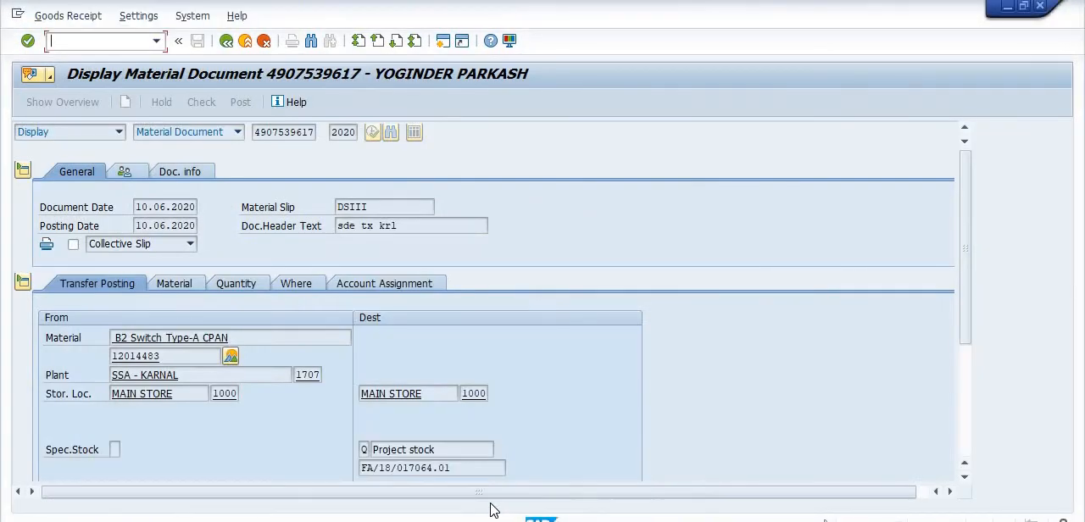
pyautogui.click(117, 42)
pyautogui.write('/NZPS_MPR')
pyautogui.press('Return')
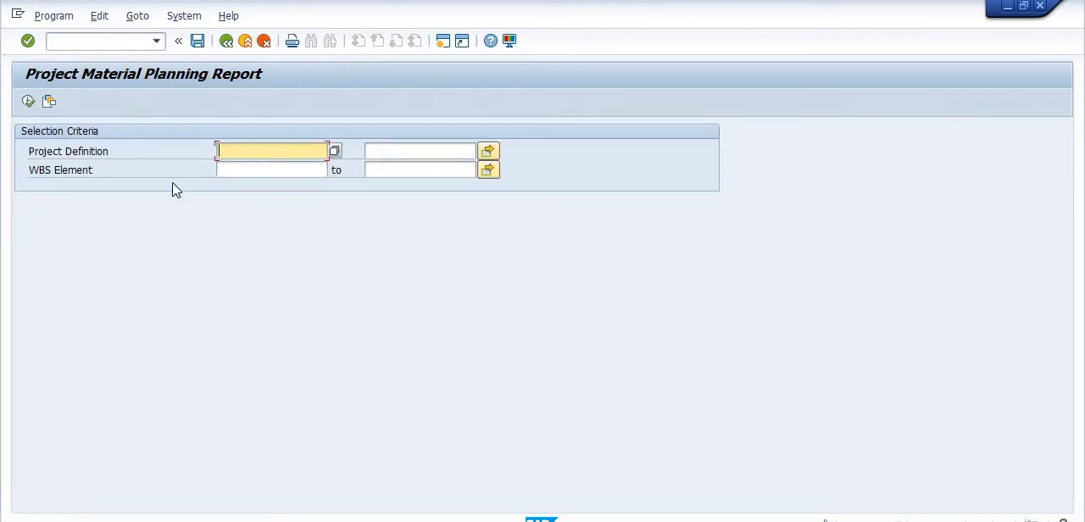
# Run the Project Material Planning Report for WBS element FA/18/017064.01.
pyautogui.click(230, 172)
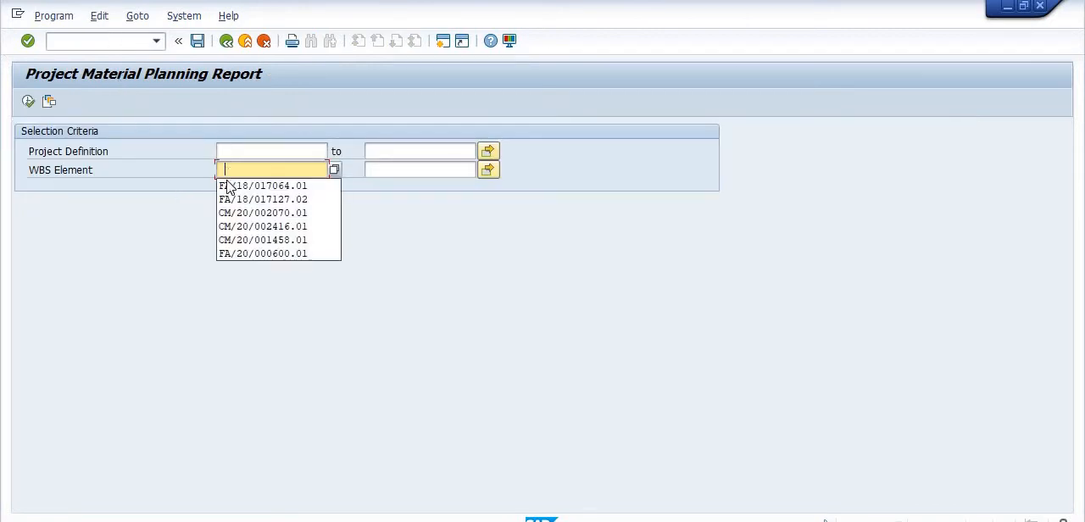
pyautogui.click(228, 186)
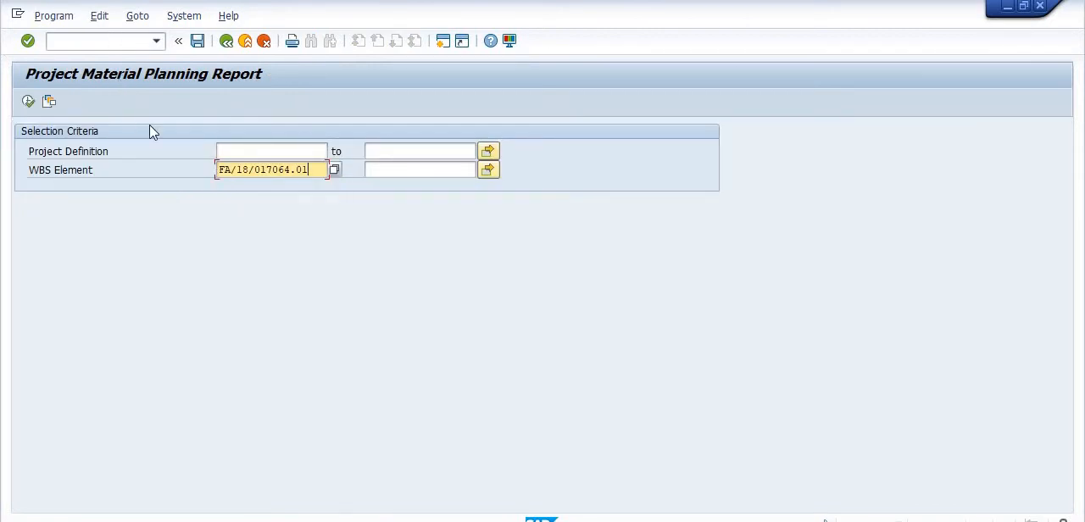
pyautogui.click(31, 103)
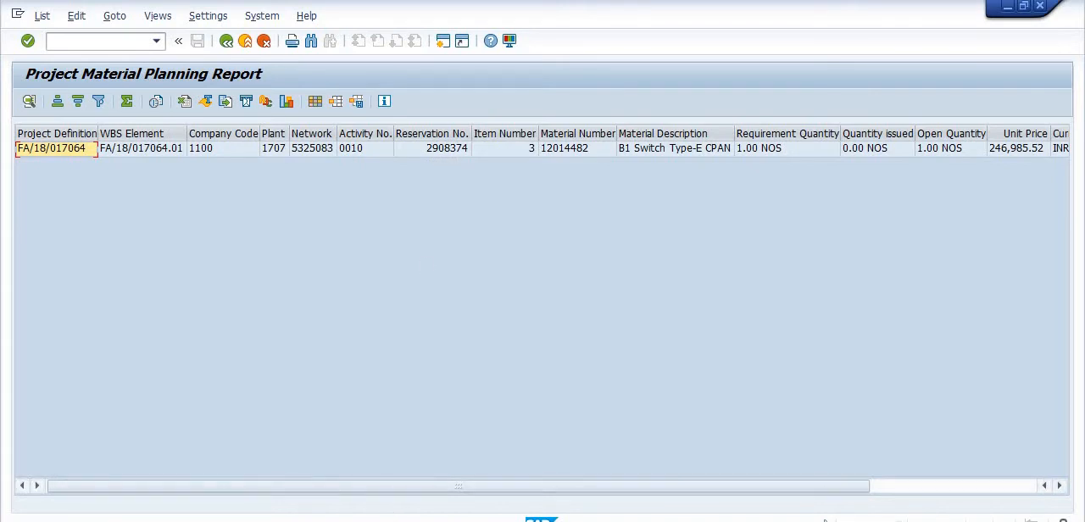
# Switch to the goods issue session and load reservation 2908374.
pyautogui.click(364, 491)
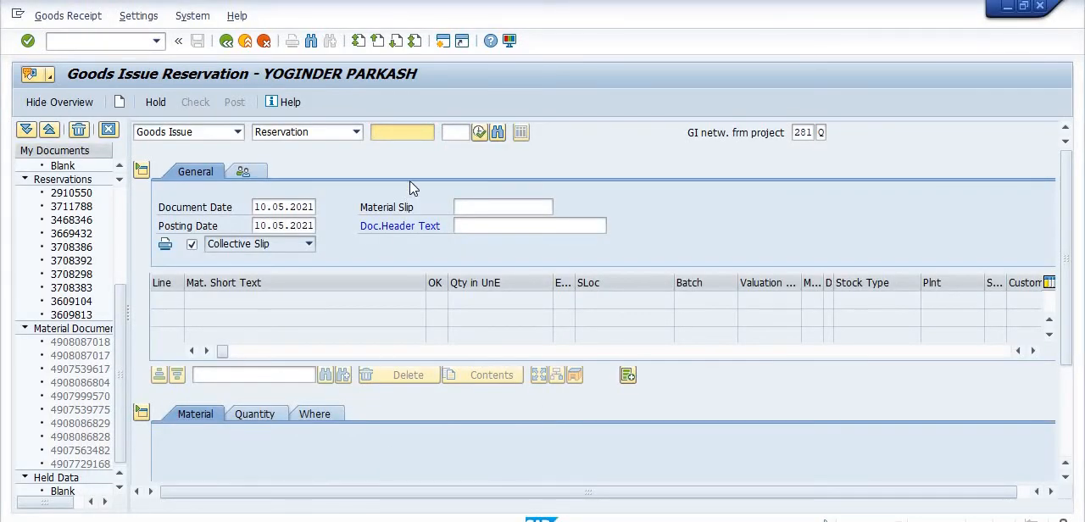
pyautogui.write('2908374')
pyautogui.press('Return')
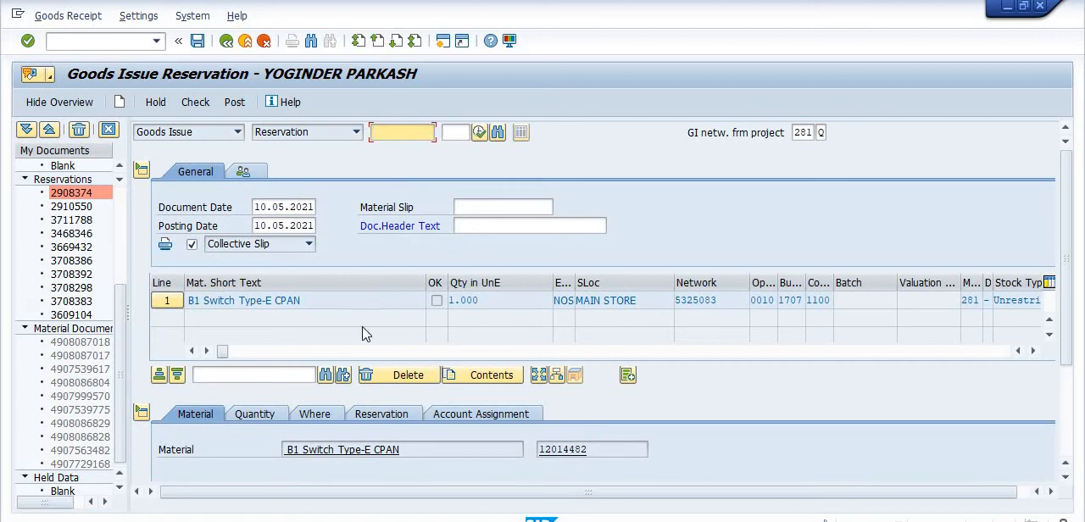
# Enter "281 B1 TYPE E CPAN" as the document header text of the goods issue.
pyautogui.click(472, 224)
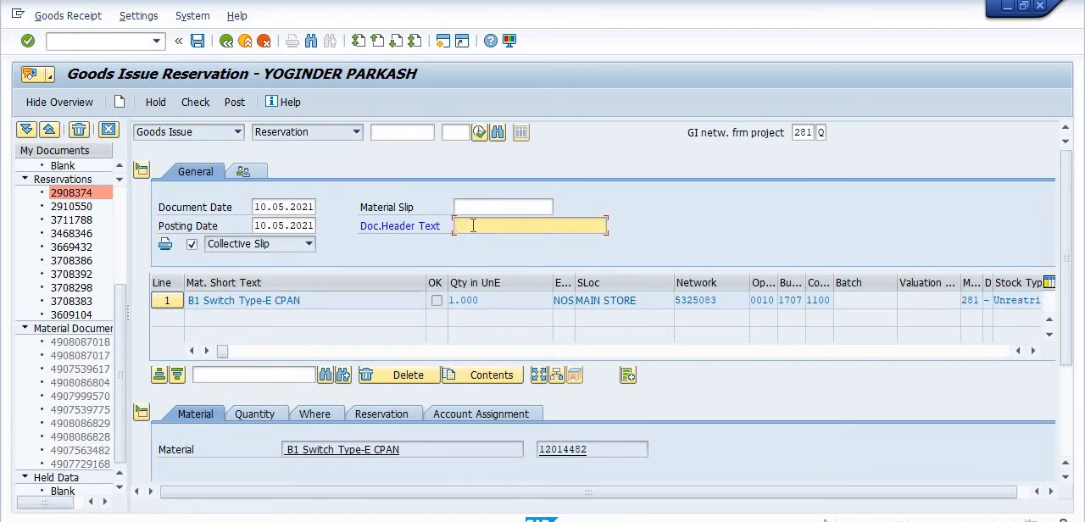
pyautogui.write('281 B1 TYPE E CPAN')
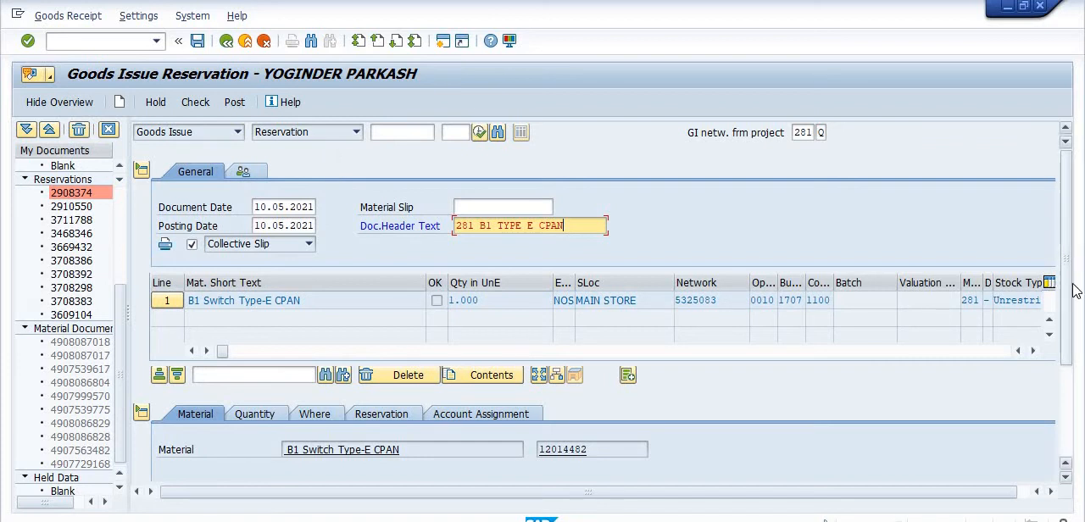
pyautogui.scroll(-3, 1070, 293)
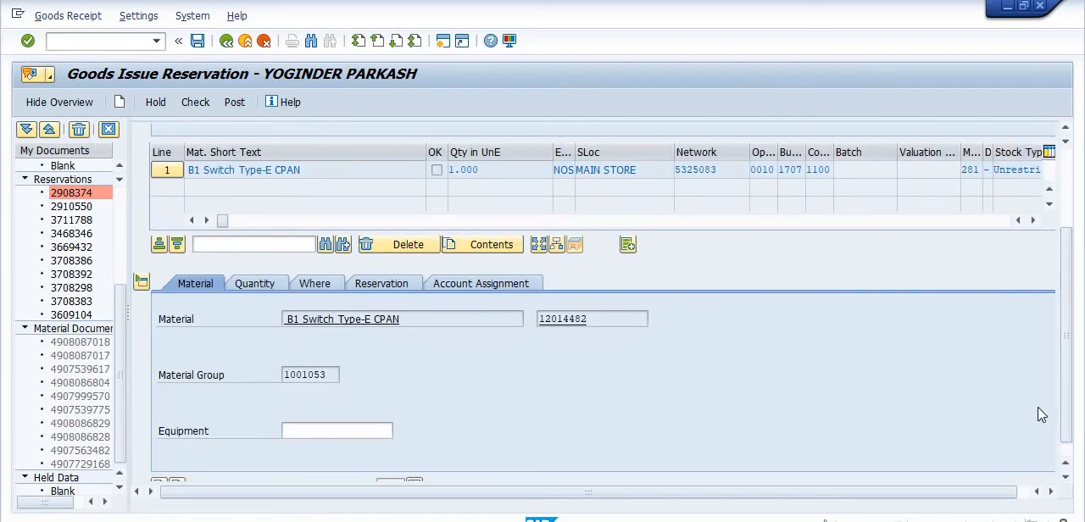
pyautogui.moveTo(1069, 378); pyautogui.dragTo(1069, 310)
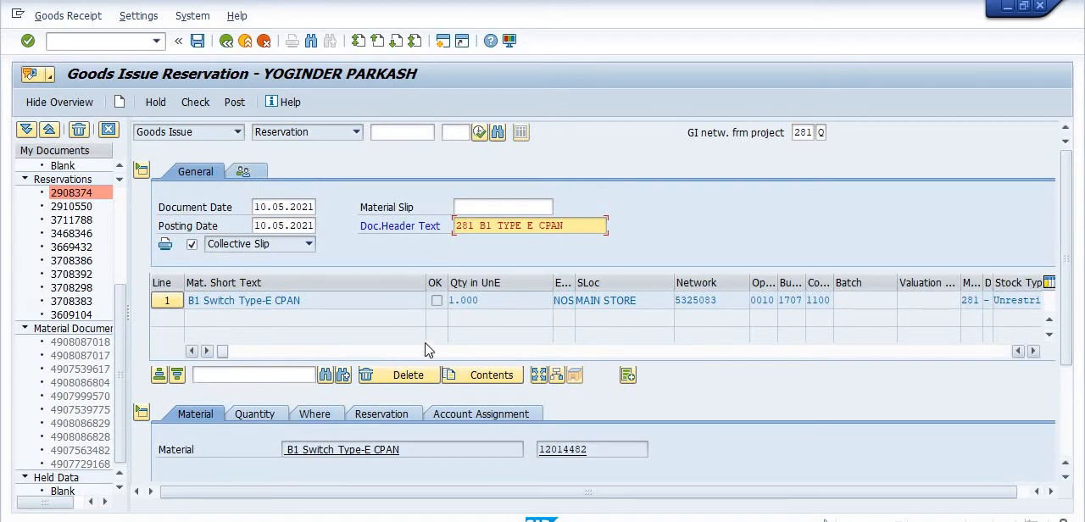
# Mark the B1 Switch Type-E CPAN item as OK, and check and post the goods issue.
pyautogui.scroll(-3, 1075, 404)
pyautogui.scroll(-1, 1075, 403)
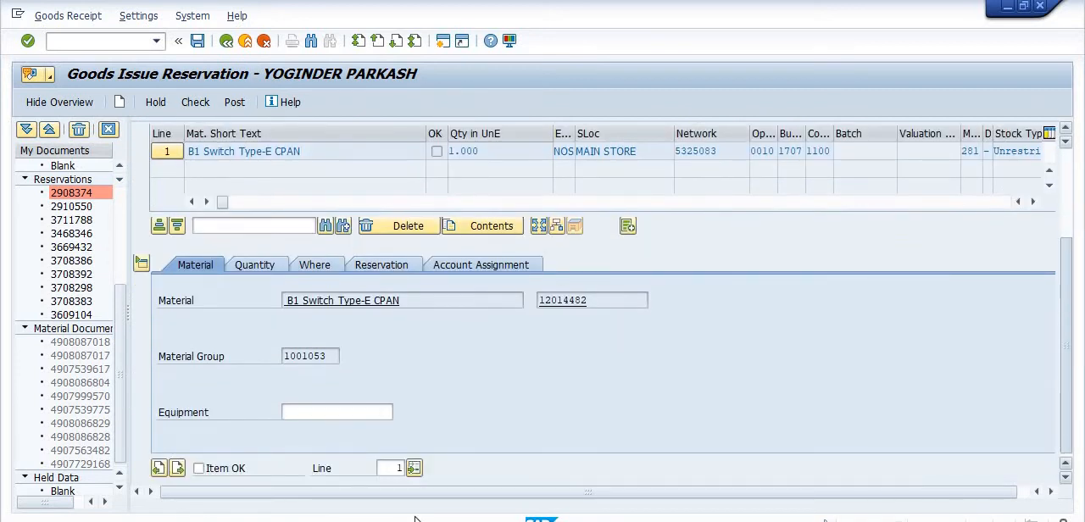
pyautogui.click(199, 468)
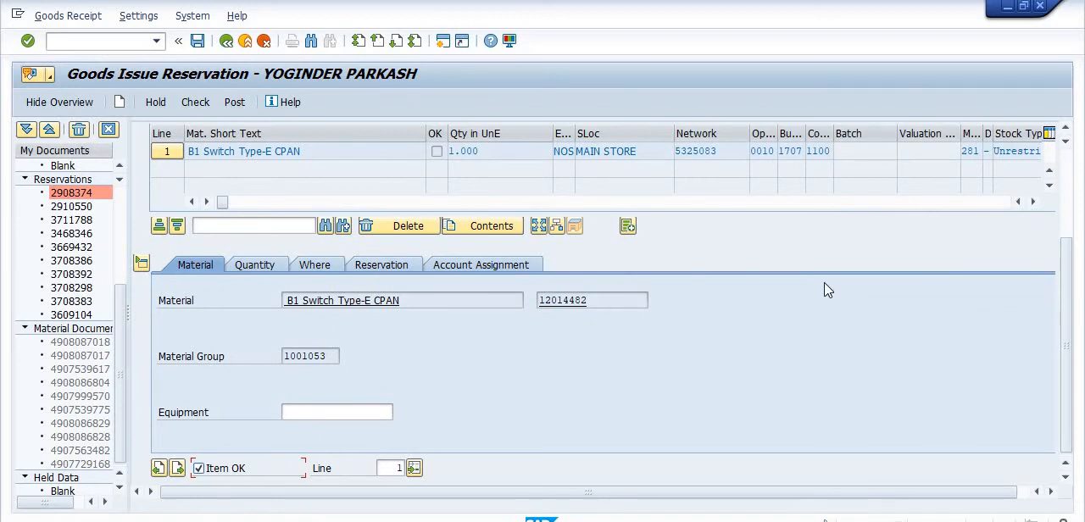
pyautogui.scroll(3, 1068, 273)
pyautogui.scroll(2, 1066, 273)
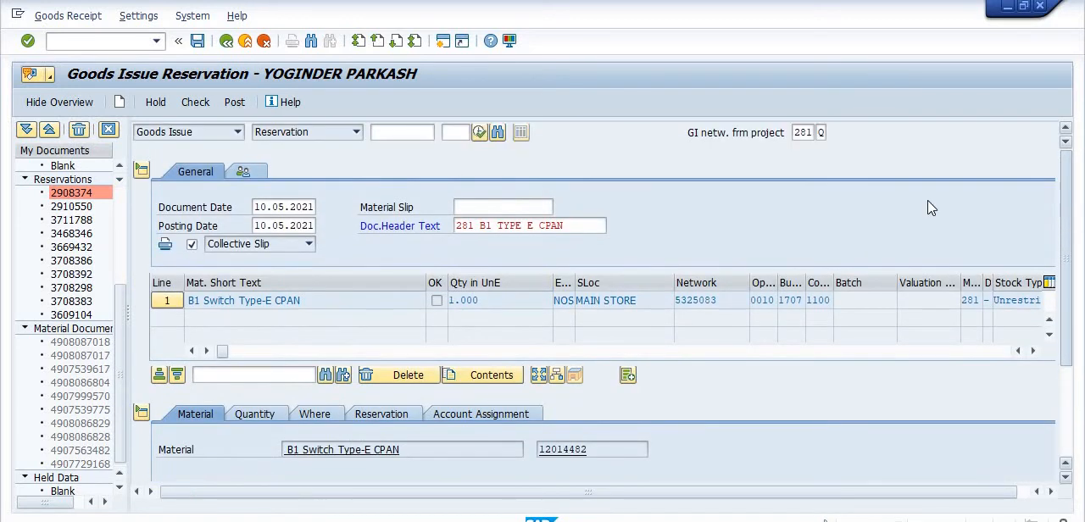
pyautogui.click(202, 104)
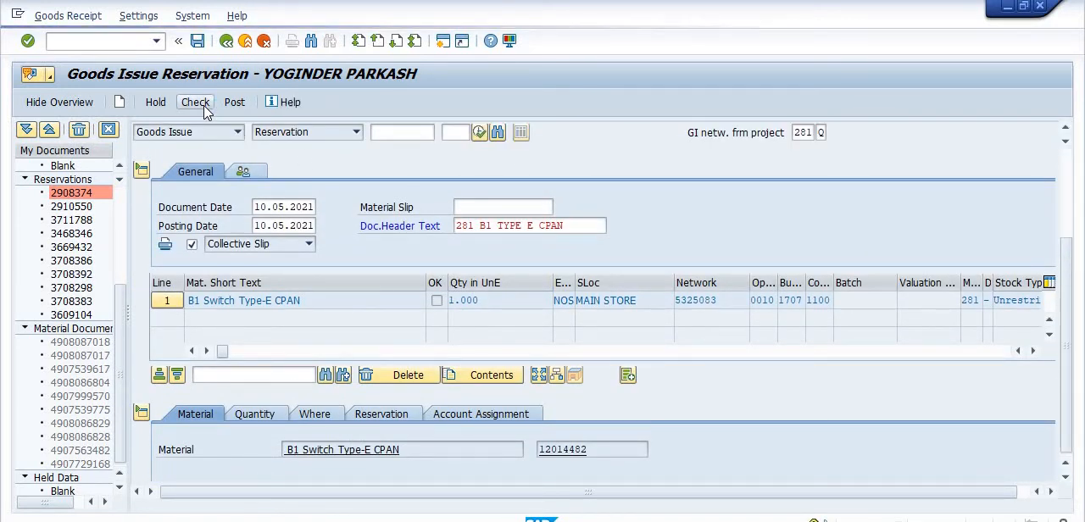
pyautogui.click(230, 103)
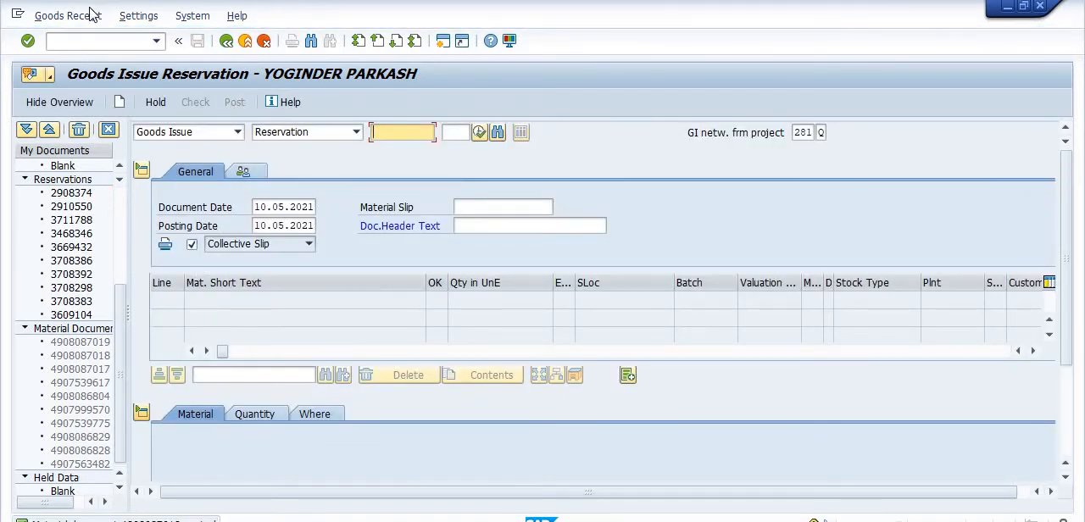
# Open the Material Document List with transaction MB51.
pyautogui.click(139, 47)
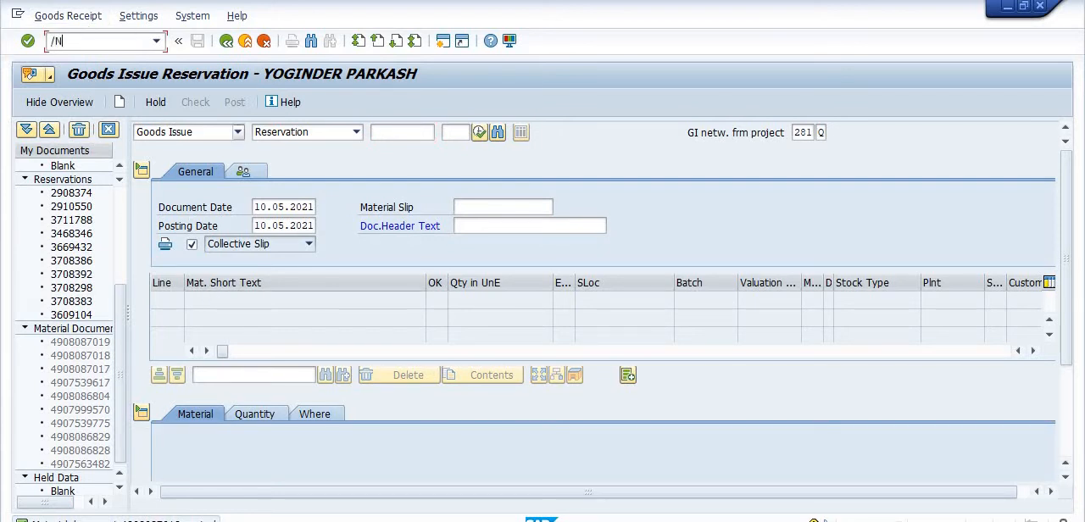
pyautogui.write('/NMB51')
pyautogui.press('Return')
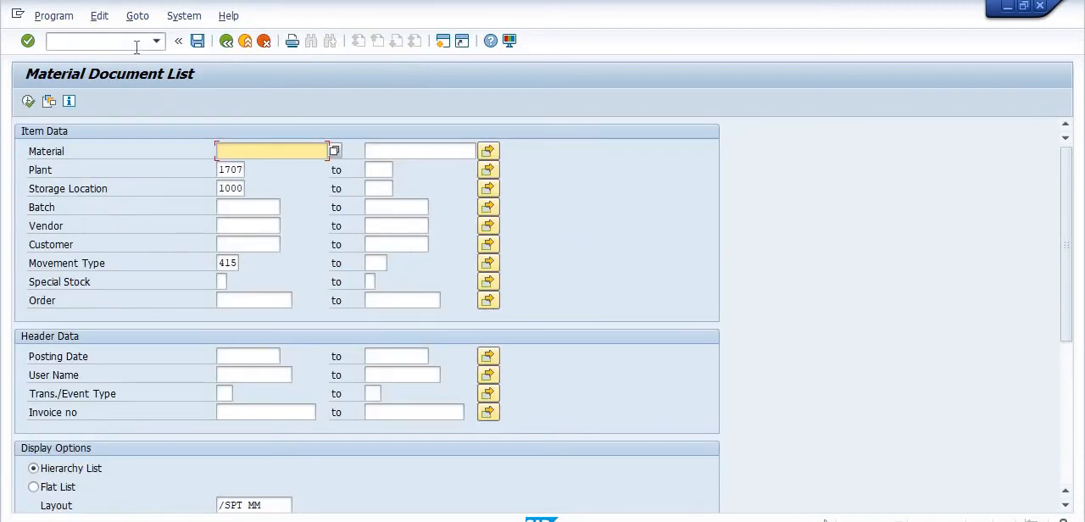
# List the material documents for material 12014482 in plant 1707, storage location 1000, with movement types 415 and 281.
pyautogui.click(242, 150)
pyautogui.click(245, 184)
pyautogui.click(488, 263)
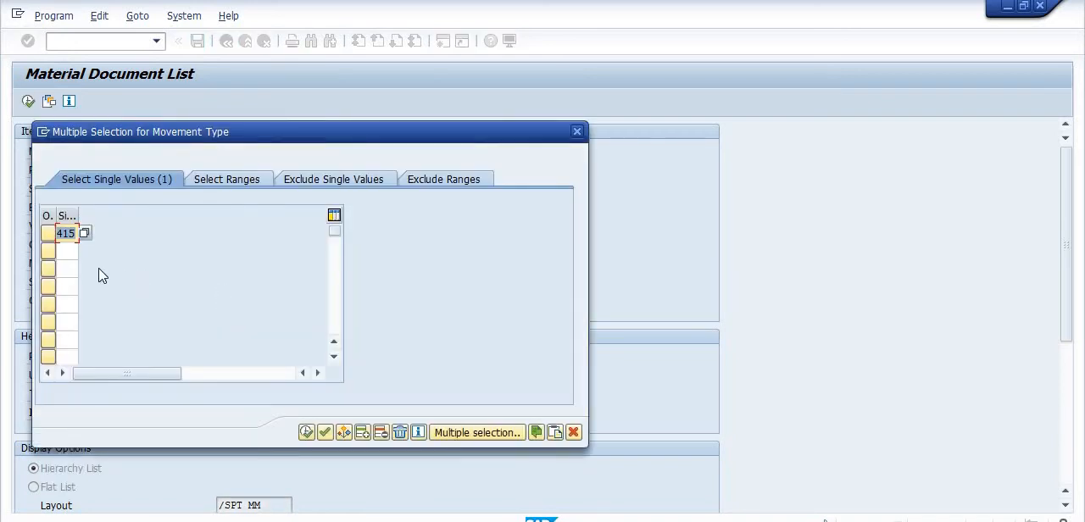
pyautogui.click(66, 251)
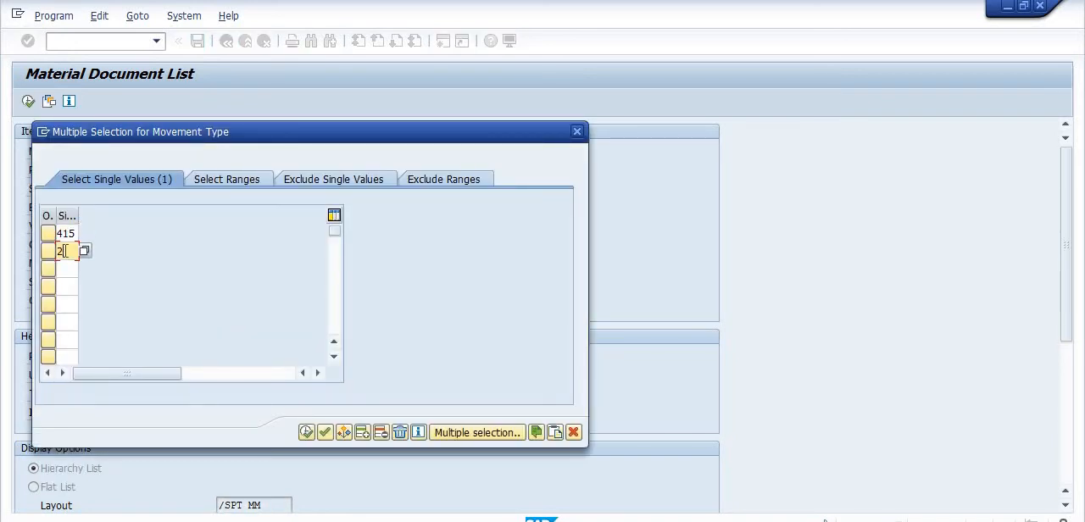
pyautogui.click(305, 433)
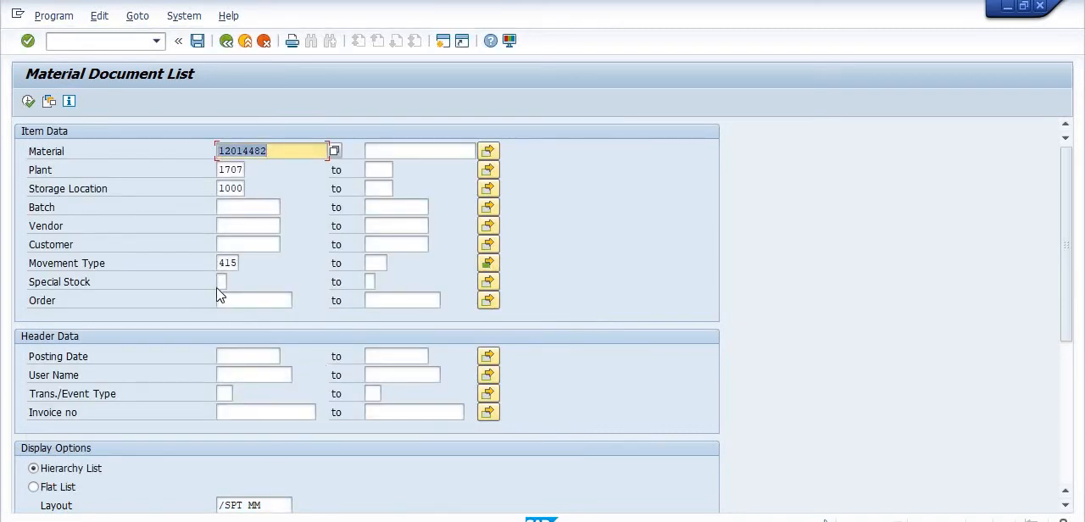
pyautogui.click(28, 101)
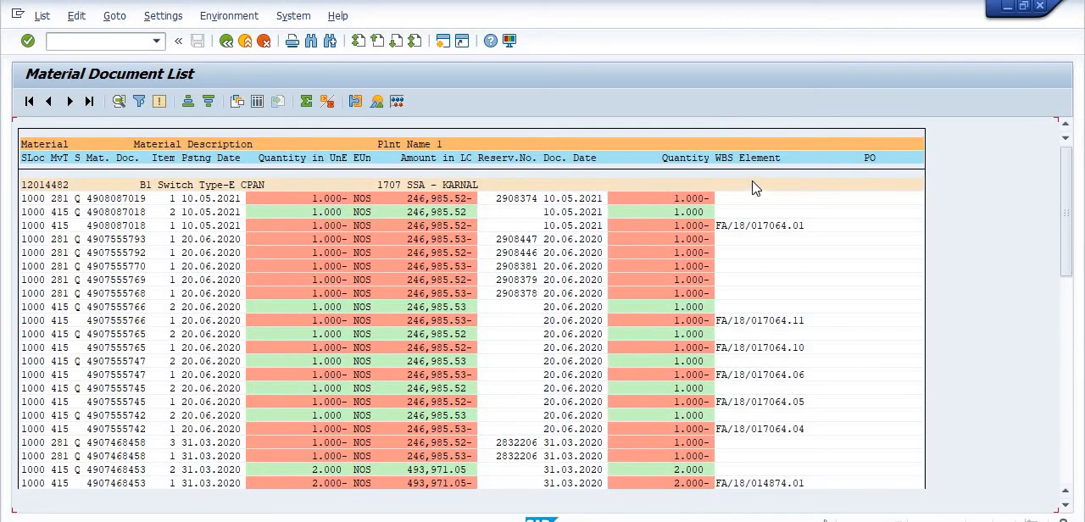
pyautogui.click(754, 161)
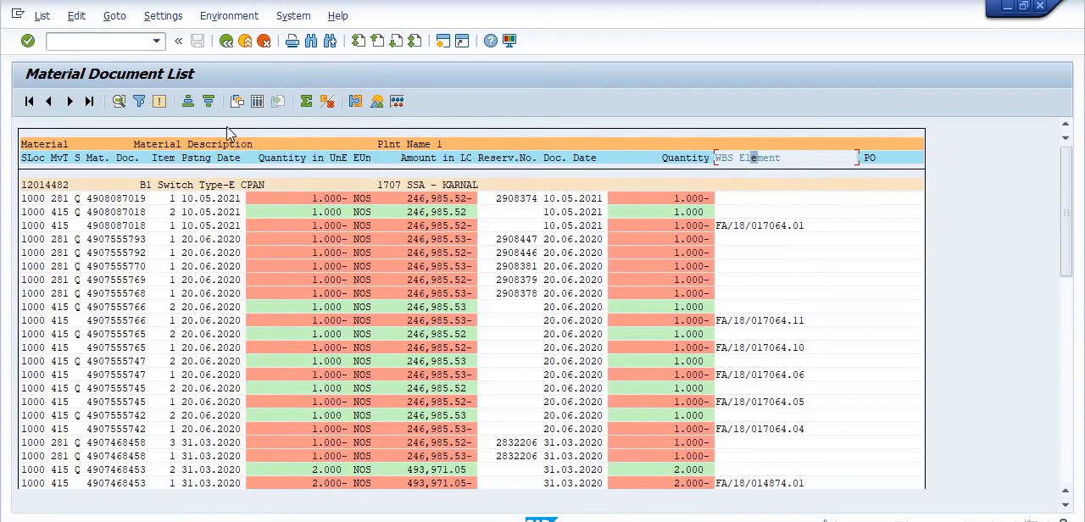
# Restrict the material document list to posting dates 01.05.2021 to 10.05.2021 and run it again.
pyautogui.click(226, 41)
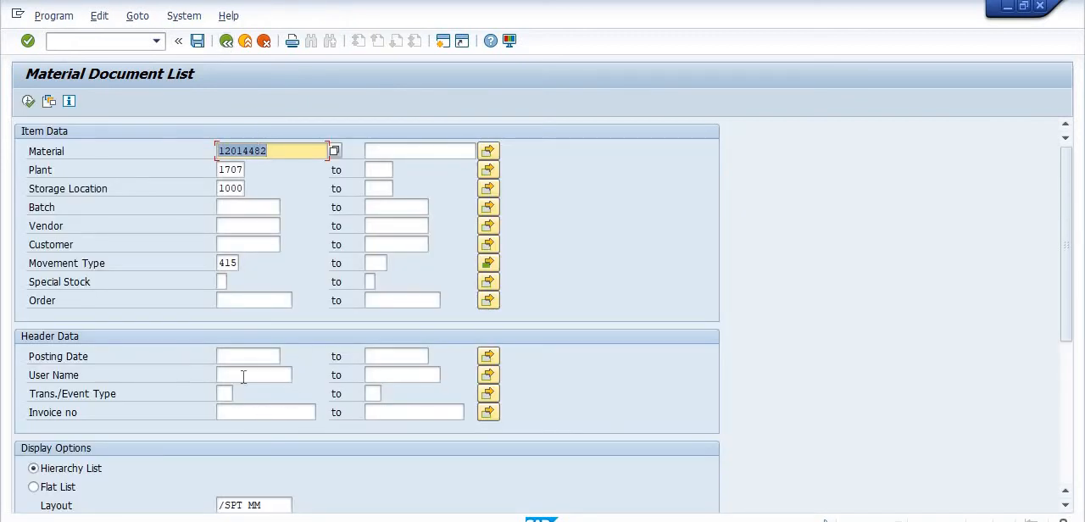
pyautogui.click(244, 357)
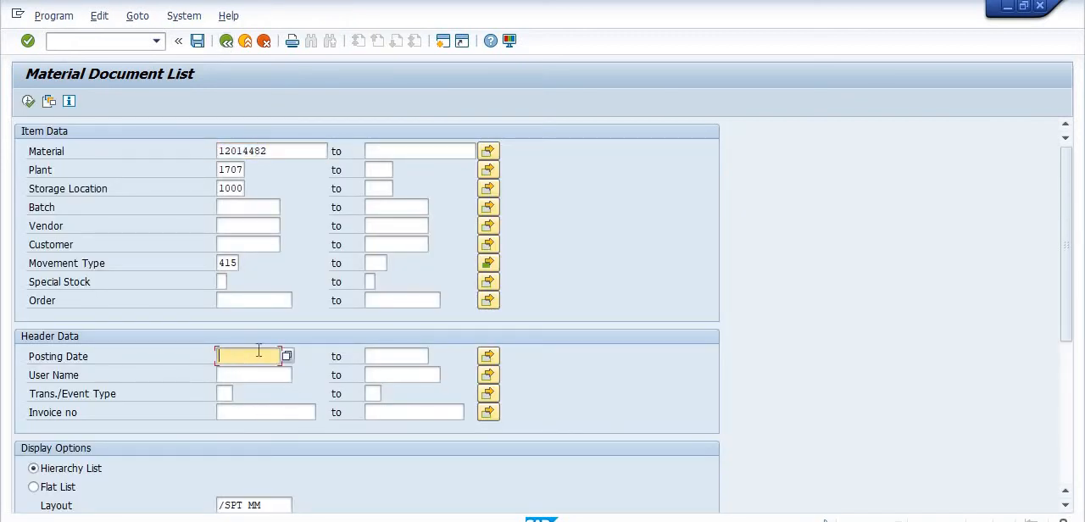
pyautogui.write('010')
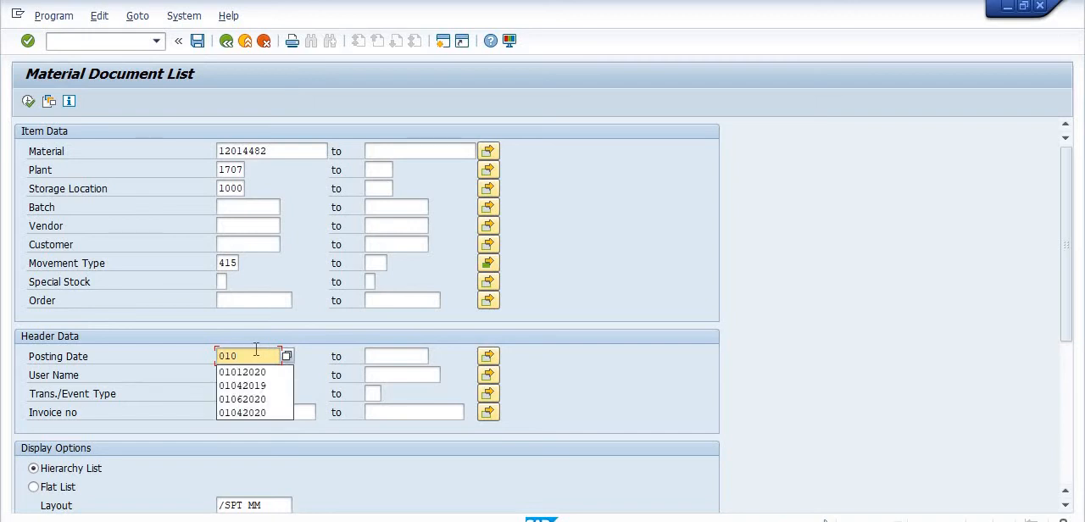
pyautogui.write('52021')
pyautogui.press('Tab')
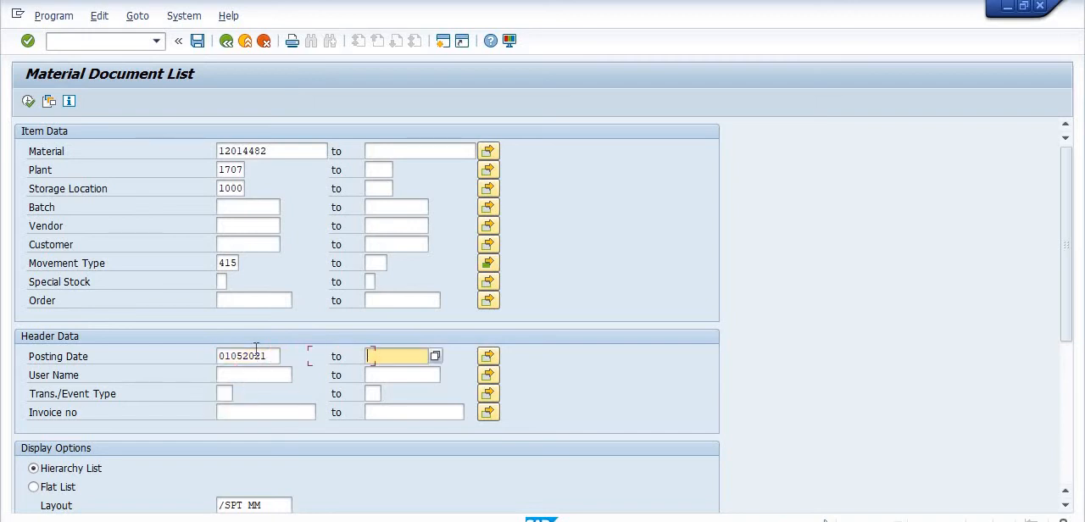
pyautogui.write('10052021')
pyautogui.click(28, 101)
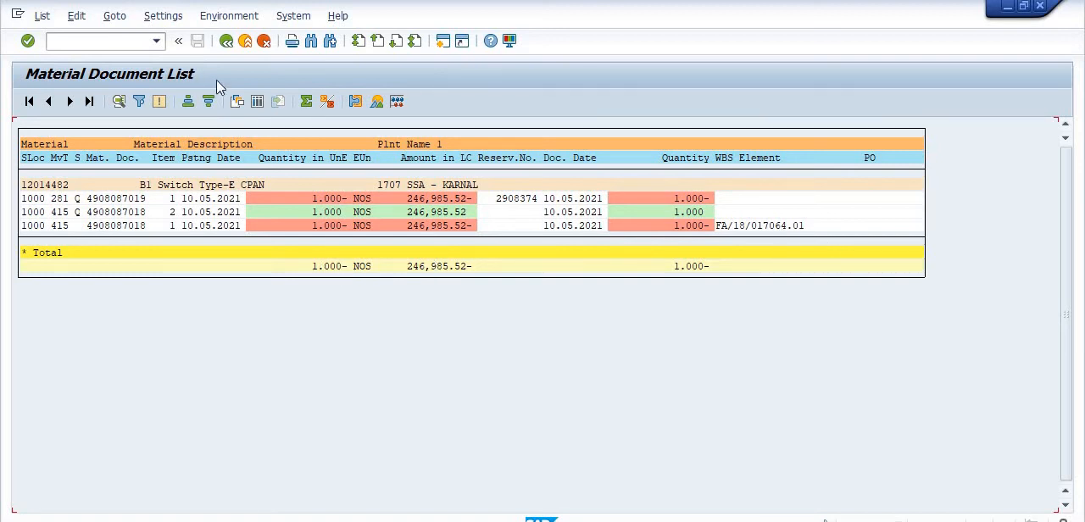
# Leave the document list and display the valuated project stock of all materials for WBS element FA/18/017064.01.
pyautogui.click(225, 41)
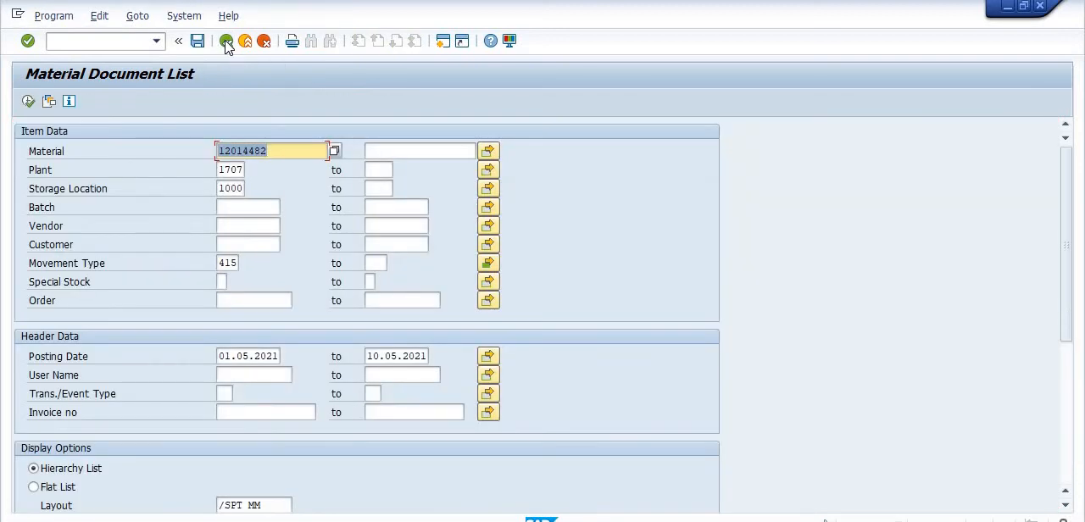
pyautogui.click(225, 42)
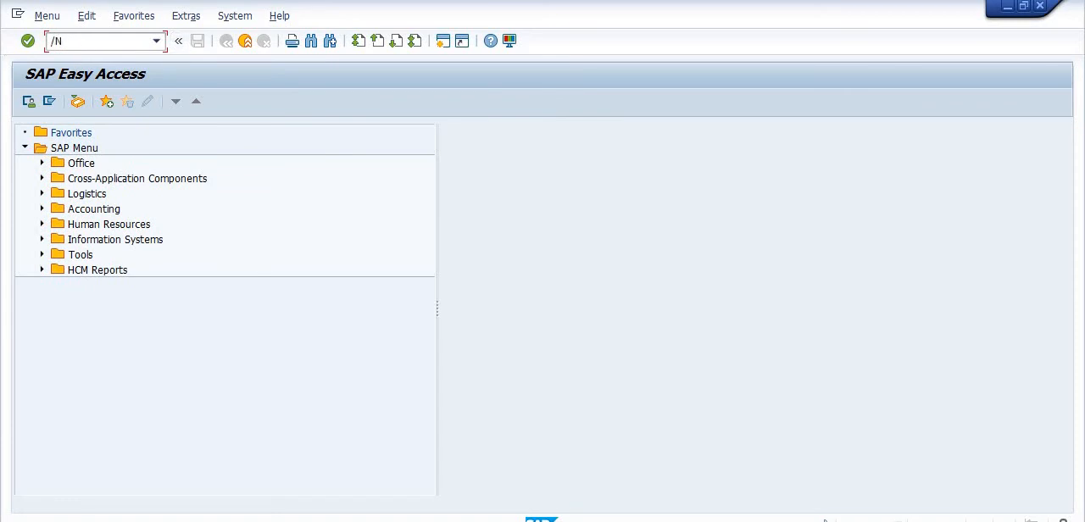
pyautogui.press('Return')
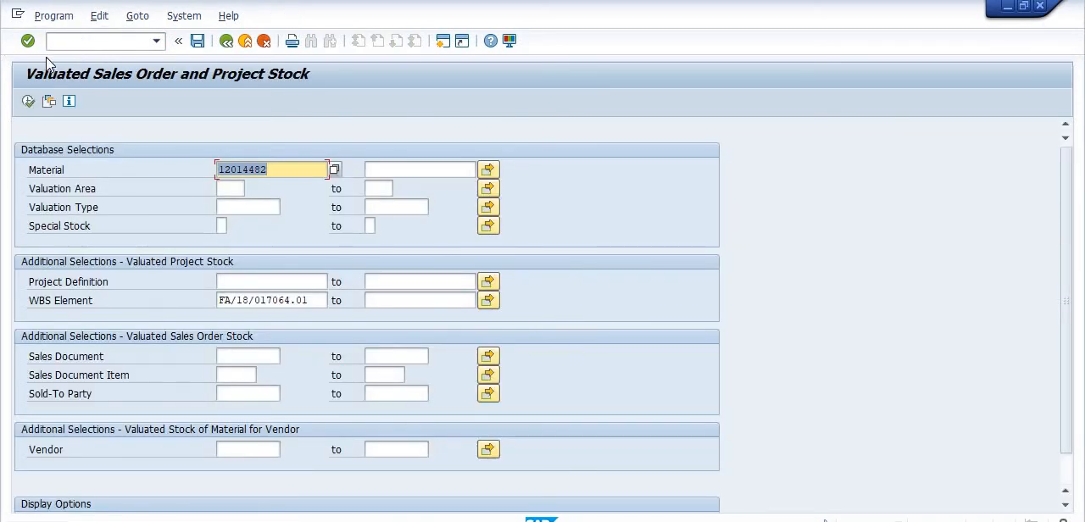
pyautogui.press('Delete')
pyautogui.click(28, 102)
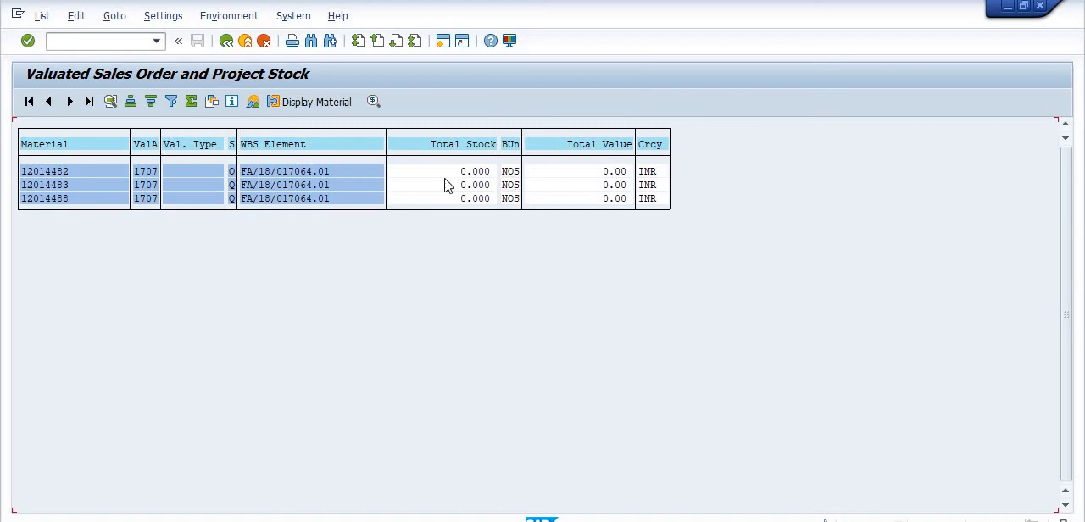
pyautogui.click(84, 42)
pyautogui.press('Return')
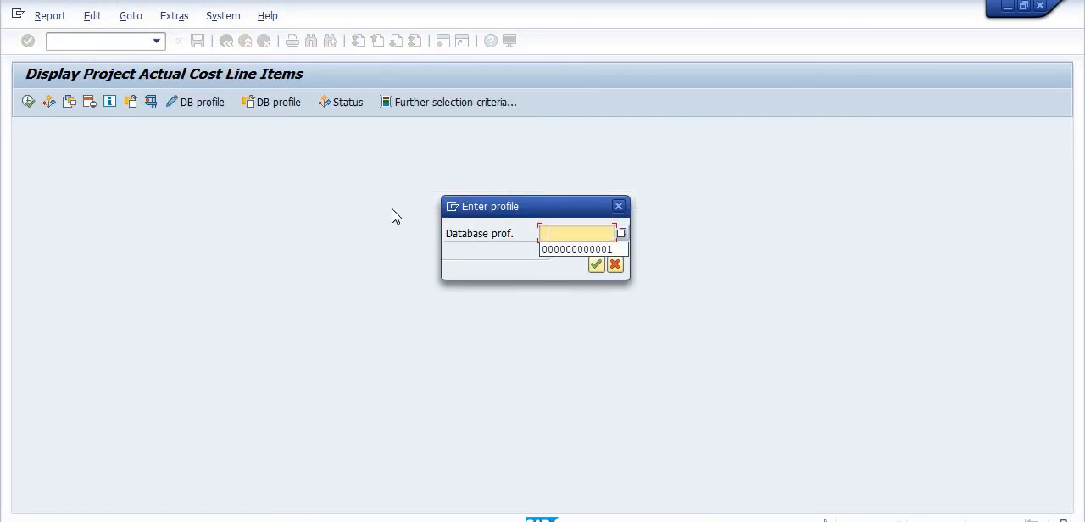
pyautogui.click(543, 249)
pyautogui.click(596, 265)
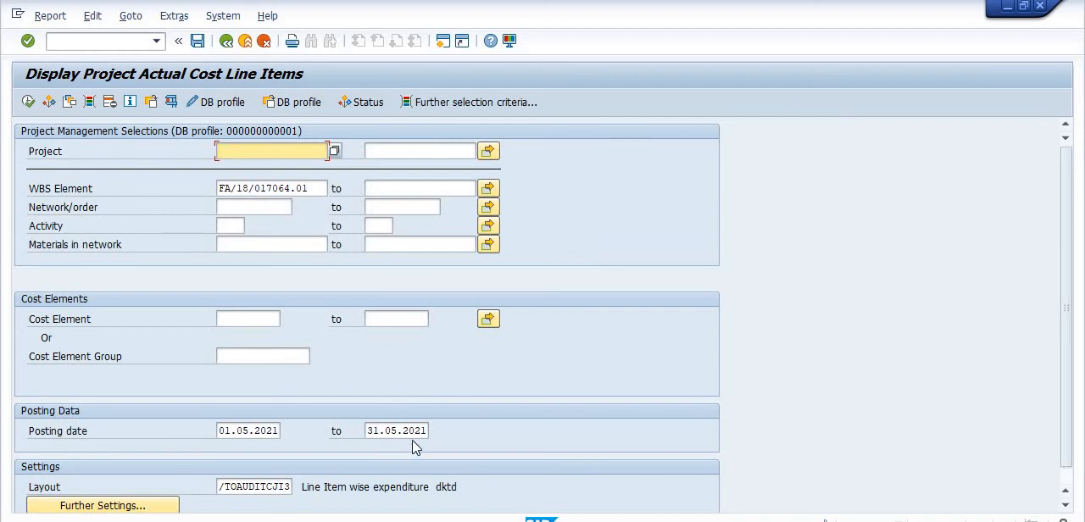
# Run the actual cost line item report for WBS element FA/18/017064.01 with posting dates 01.05.2021 to 31.05.2021.
pyautogui.click(27, 102)
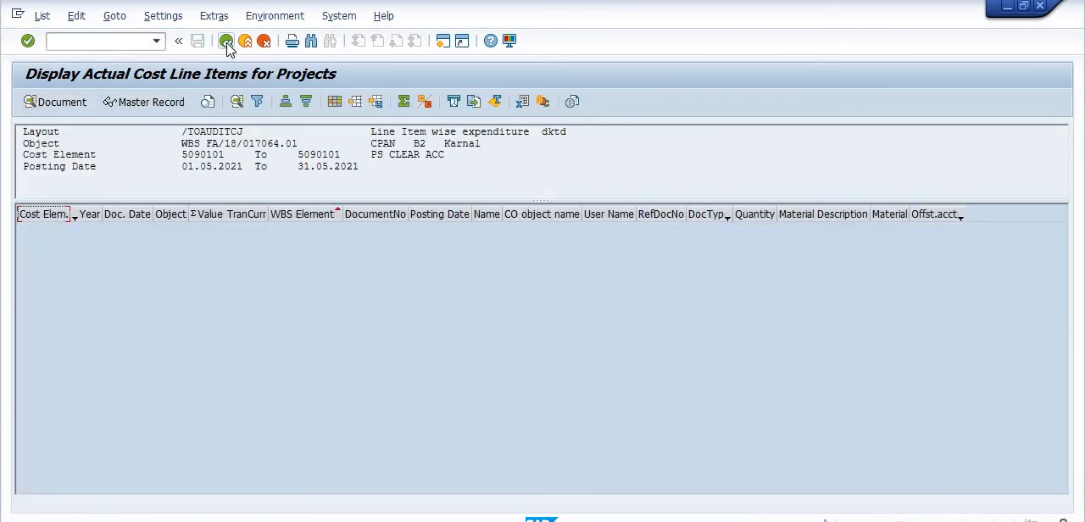
pyautogui.click(227, 46)
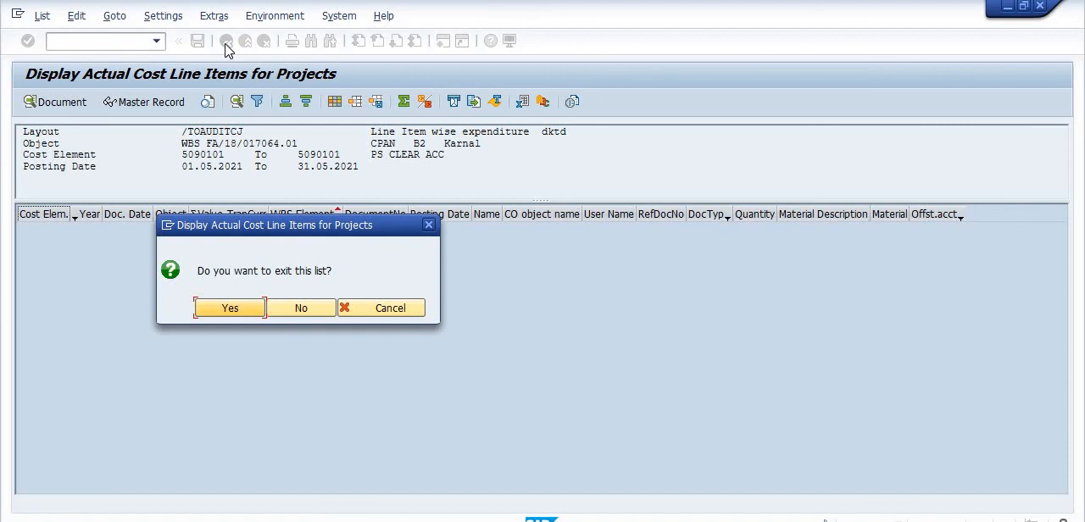
pyautogui.click(300, 314)
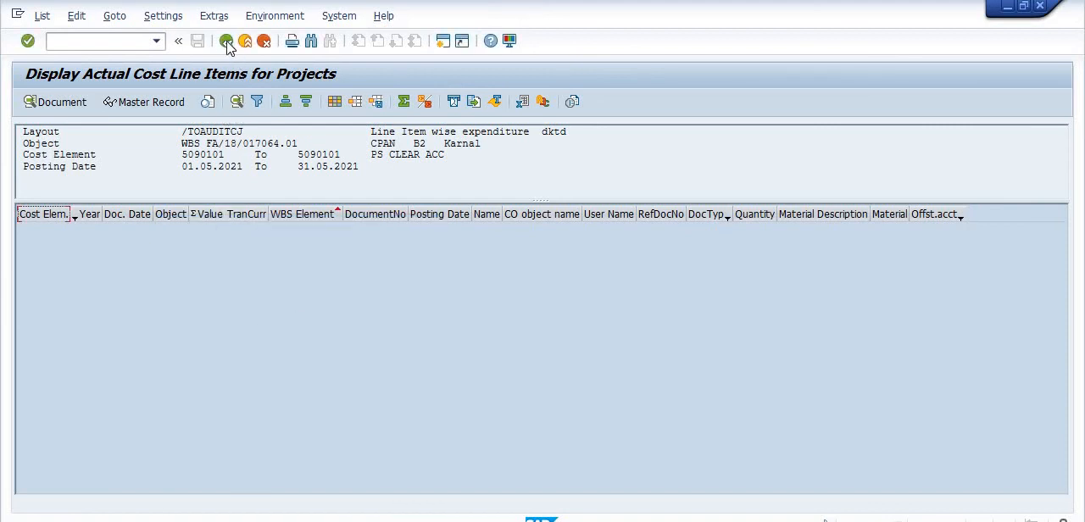
# Exit the cost line item list, clear both posting dates from the selection and run the report again.
pyautogui.click(227, 47)
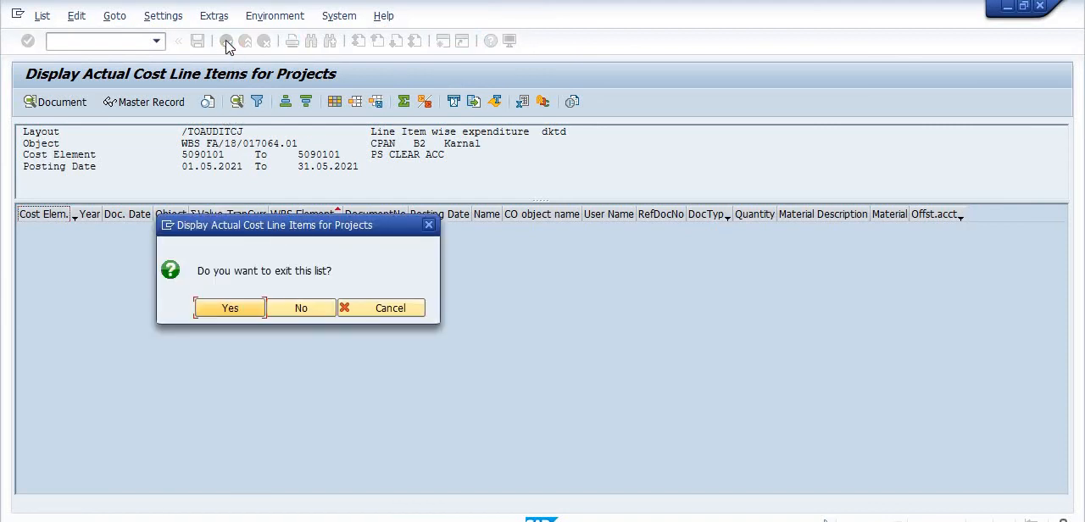
pyautogui.click(249, 312)
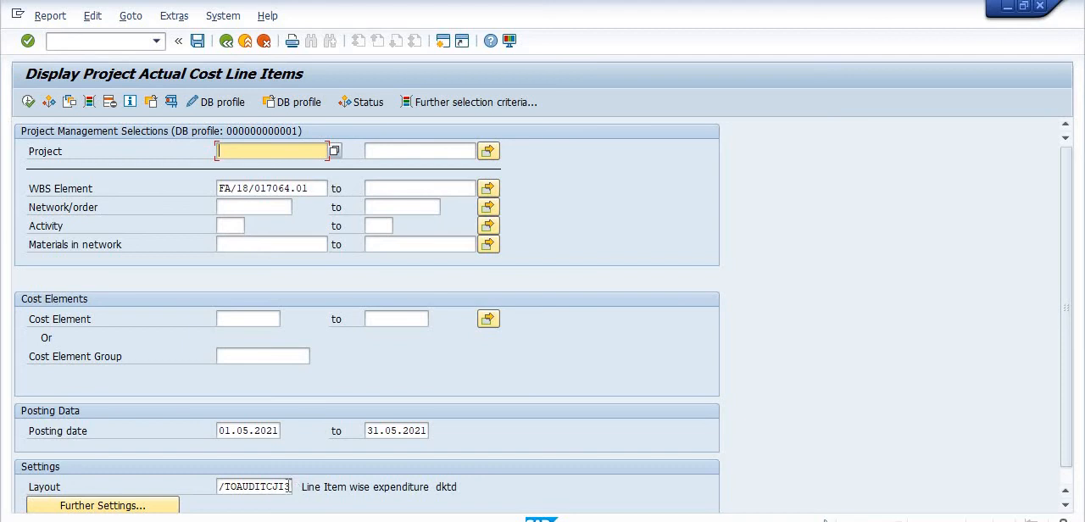
pyautogui.click(281, 430)
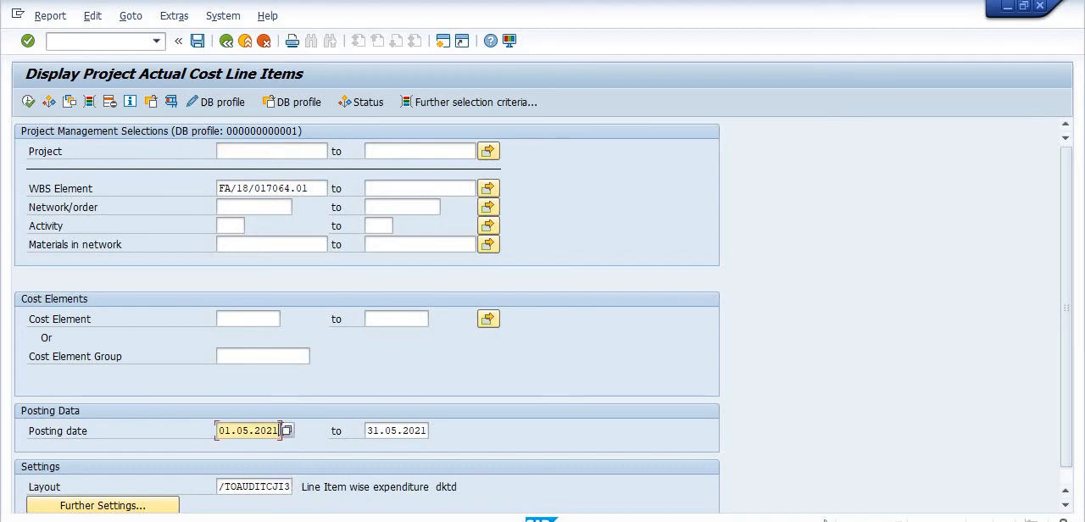
pyautogui.press('BackSpace')
pyautogui.press('BackSpace')
pyautogui.press('BackSpace')
pyautogui.press('BackSpace')
pyautogui.press('BackSpace')
pyautogui.click(428, 431)
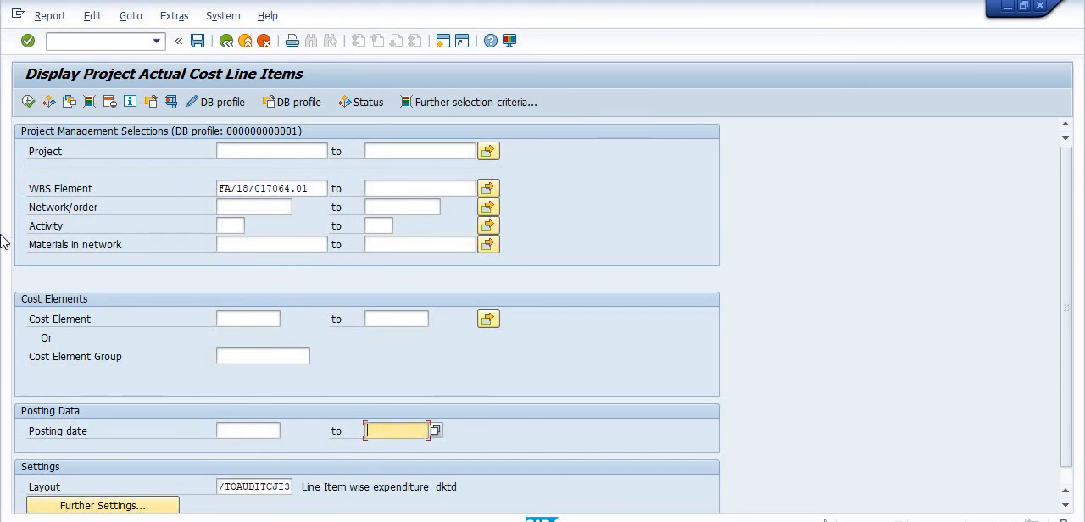
pyautogui.click(28, 102)
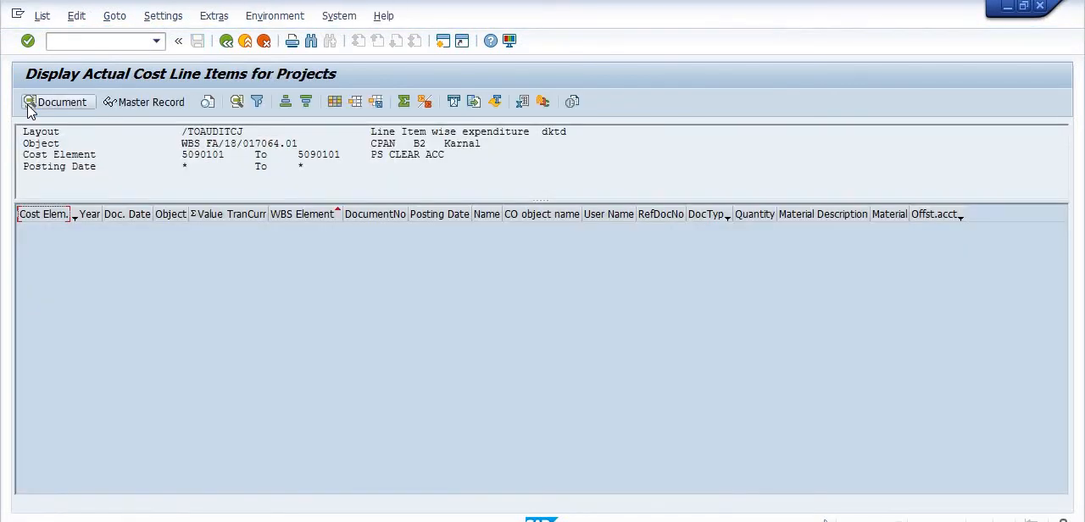
# Return to the selection, set the layout to /LINEITEMKRL and rerun the actual cost line item report.
pyautogui.click(229, 43)
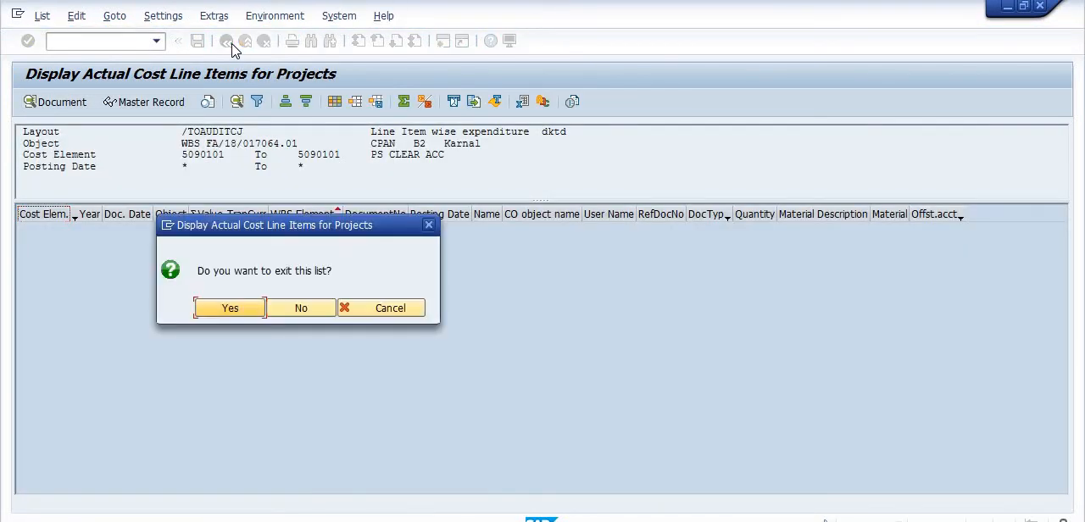
pyautogui.click(244, 311)
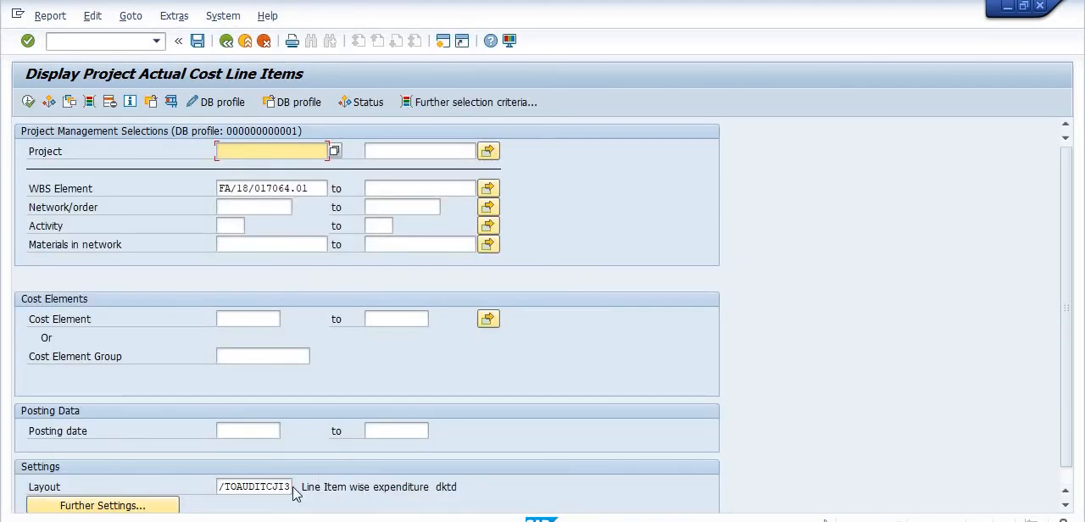
pyautogui.click(291, 486)
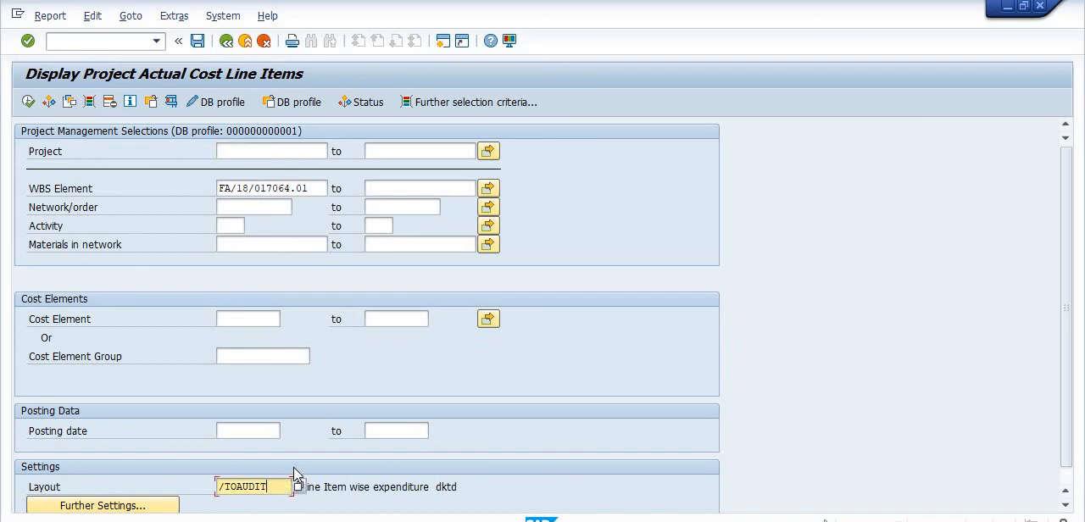
pyautogui.press('BackSpace')
pyautogui.press('BackSpace')
pyautogui.press('BackSpace')
pyautogui.press('BackSpace')
pyautogui.press('BackSpace')
pyautogui.press('BackSpace')
pyautogui.press('BackSpace')
pyautogui.press('BackSpace')
pyautogui.click(271, 504)
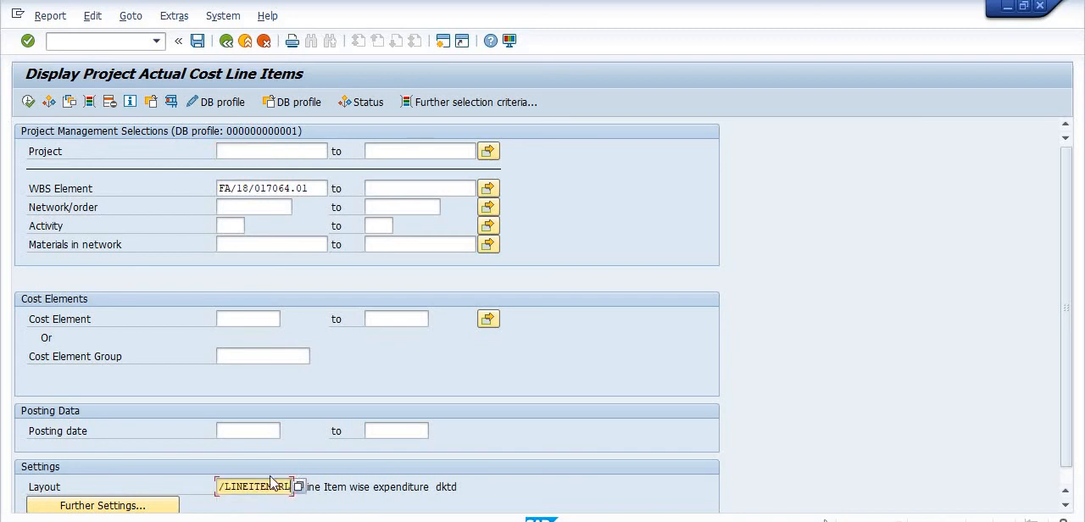
pyautogui.click(28, 102)
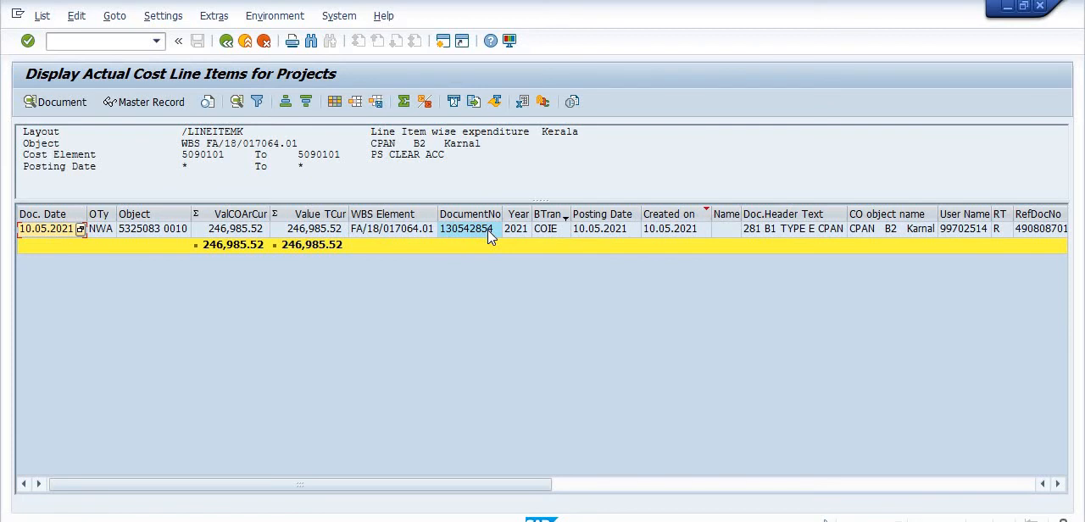
# Examine all columns of the cost line item dated 10.05.2021 and open its source material document.
pyautogui.moveTo(511, 488); pyautogui.dragTo(1006, 496)
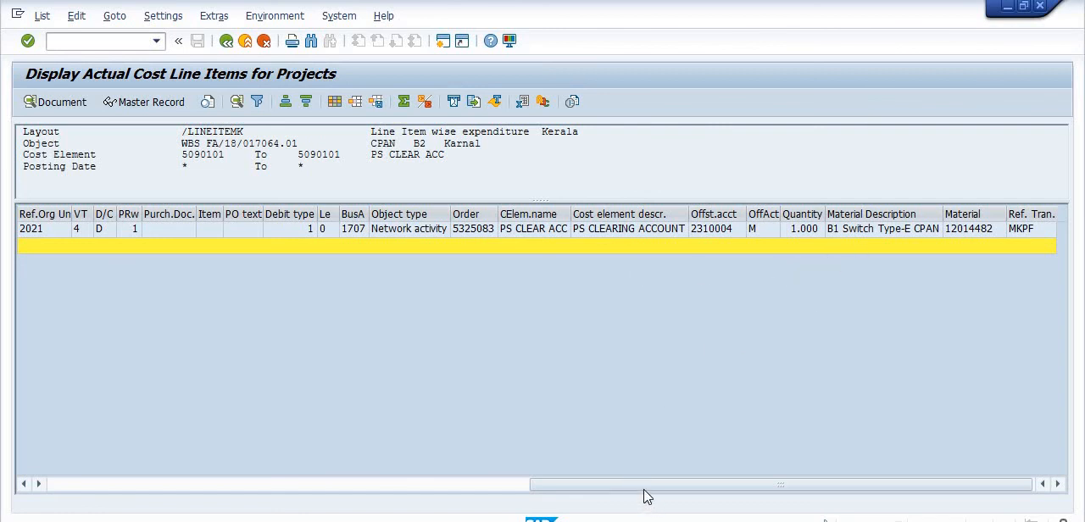
pyautogui.moveTo(644, 496); pyautogui.dragTo(25, 238)
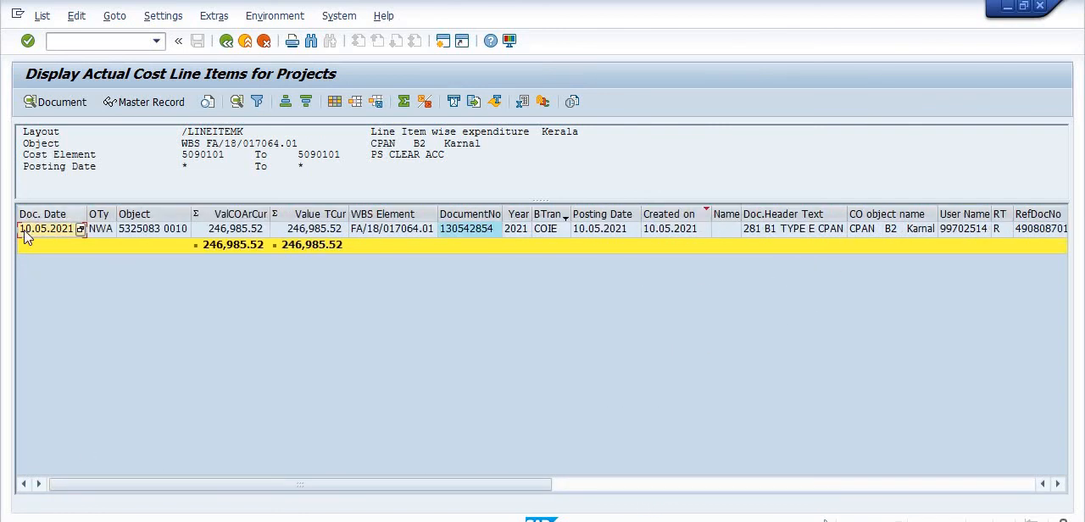
pyautogui.click(26, 234)
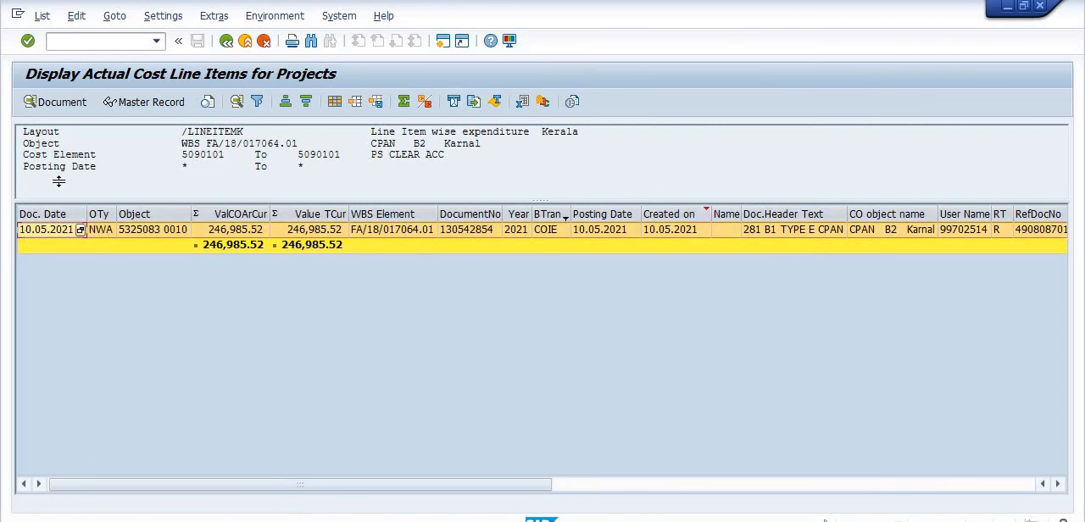
pyautogui.click(113, 104)
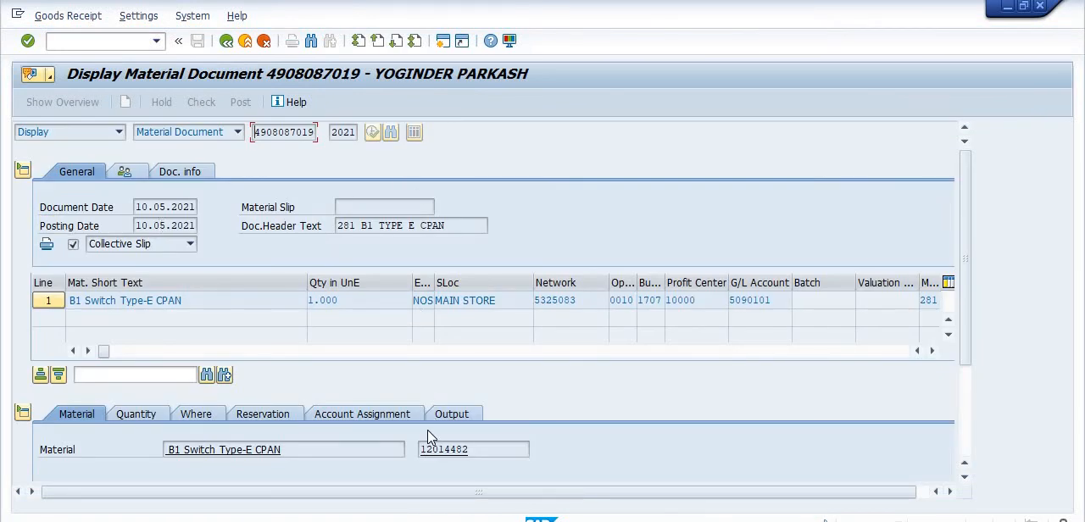
# Display the goods issue's accounting document from its FI documents and look up the list of posting keys.
pyautogui.click(180, 173)
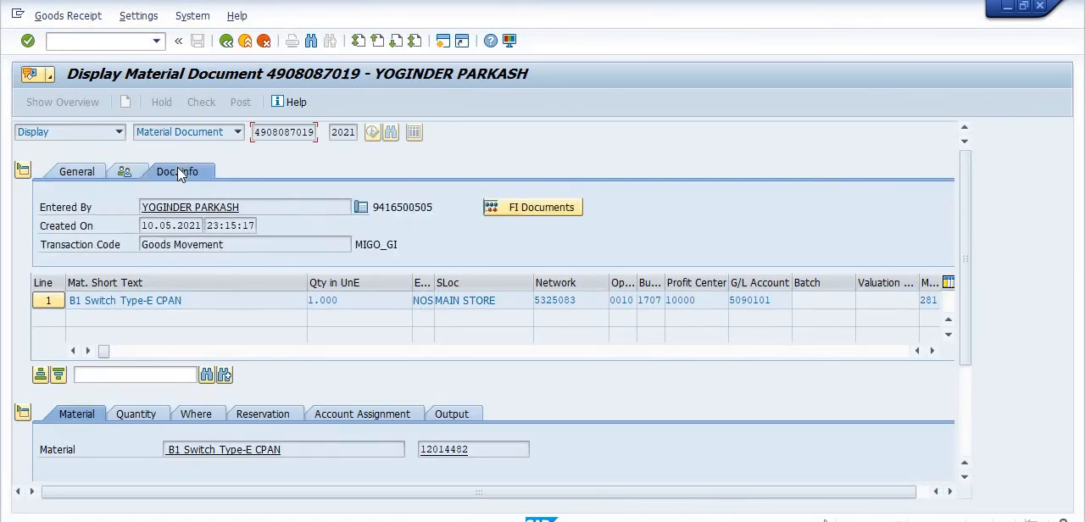
pyautogui.click(551, 208)
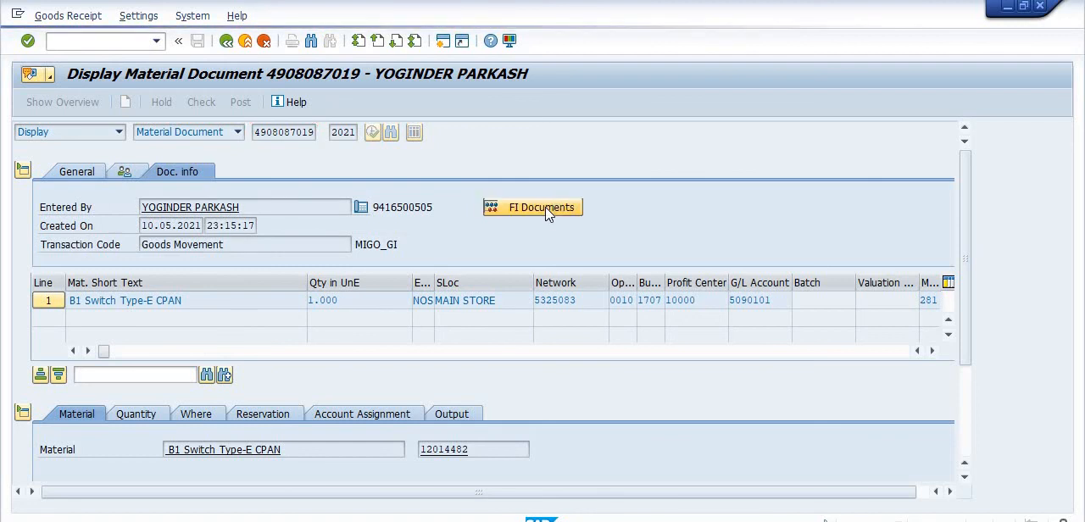
pyautogui.doubleClick(52, 204)
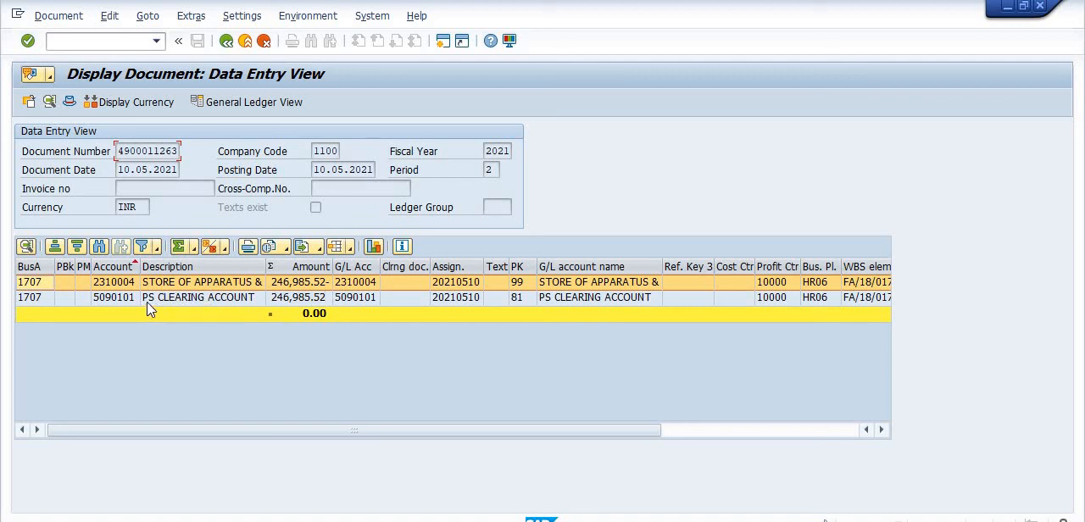
pyautogui.doubleClick(528, 285)
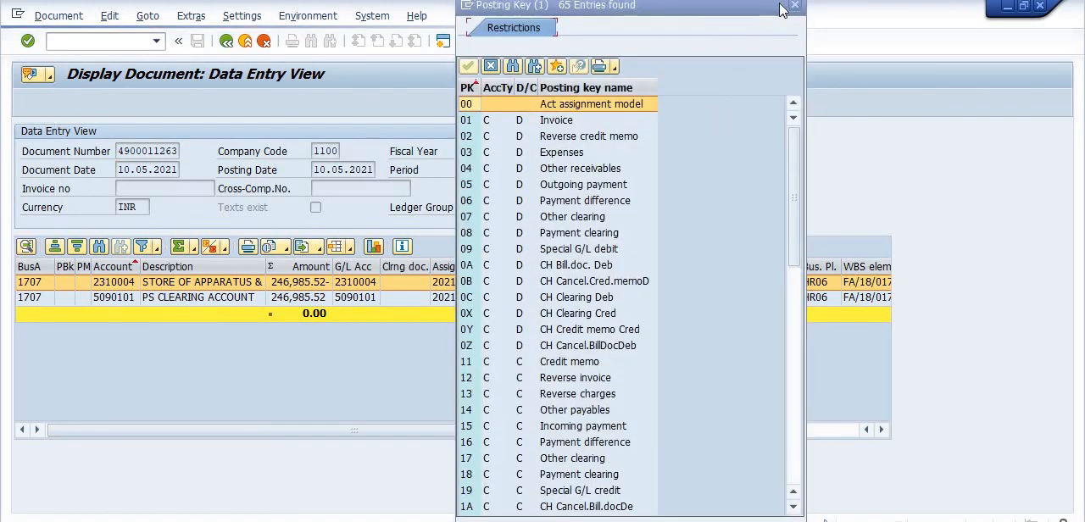
pyautogui.click(795, 6)
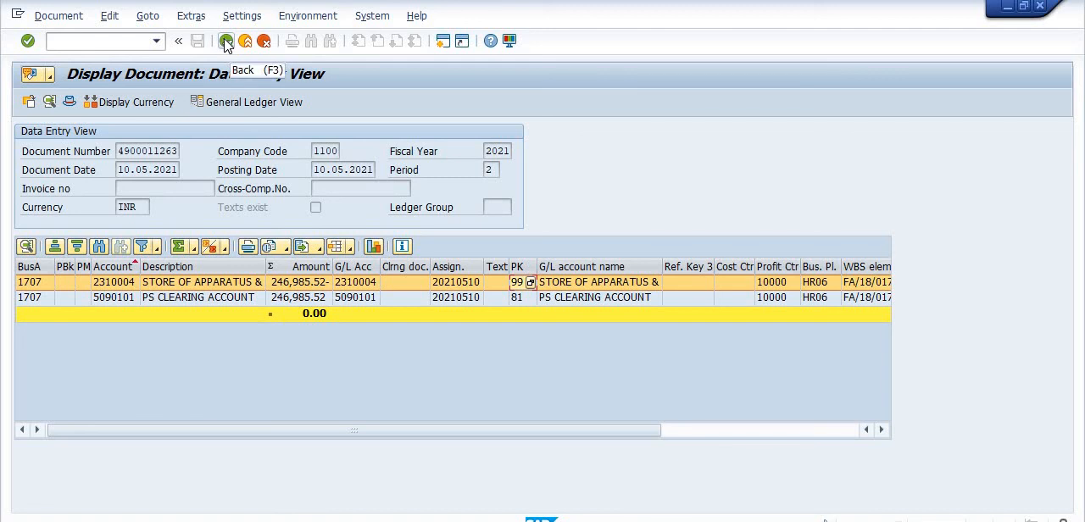
# Switch to the Material update.txt notes in Notepad, enlarge them to full screen and review the listed procedure.
pyautogui.hotkey('alt', 'Tab')
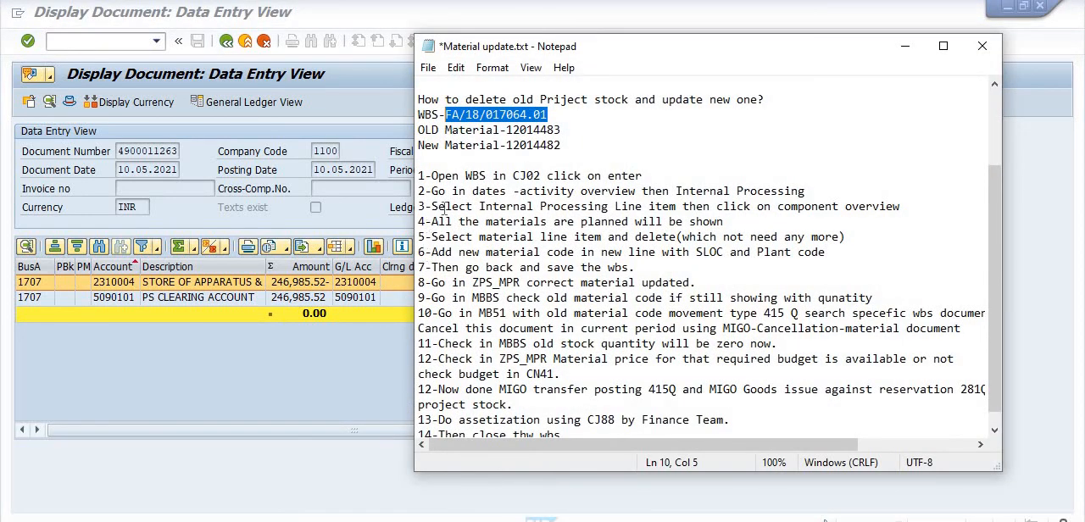
pyautogui.scroll(-1, 483, 196)
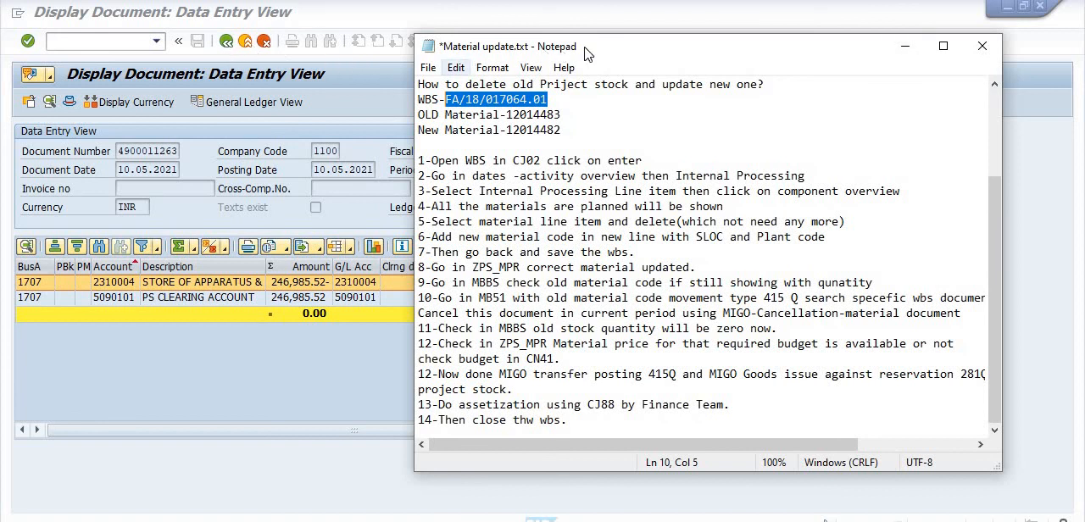
pyautogui.click(945, 45)
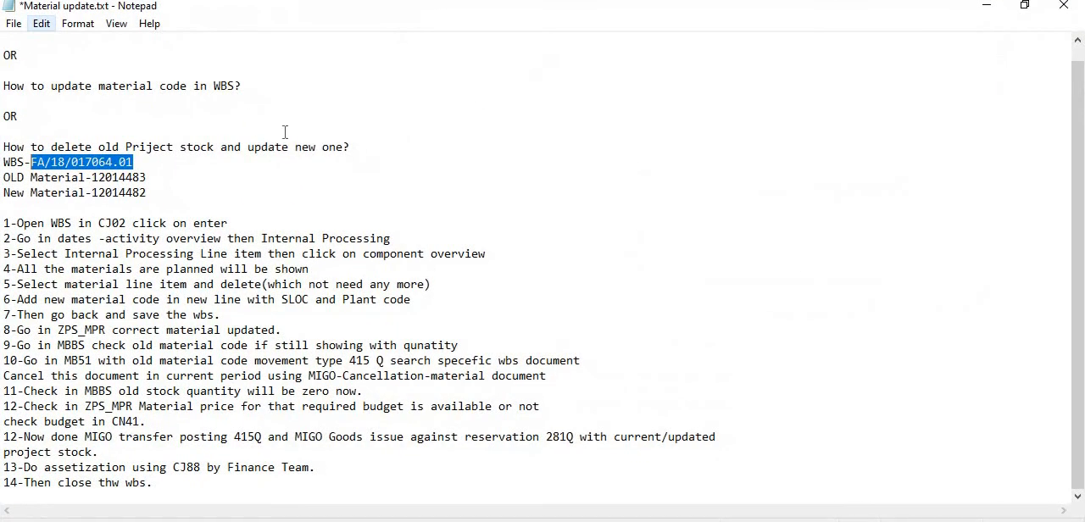
pyautogui.scroll(1, 311, 225)
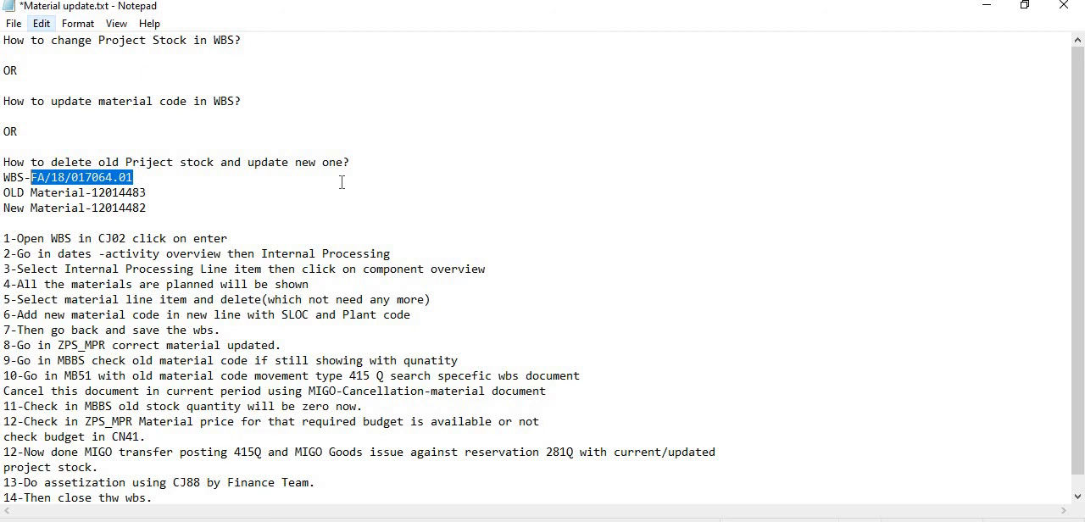
pyautogui.scroll(-1, 340, 182)
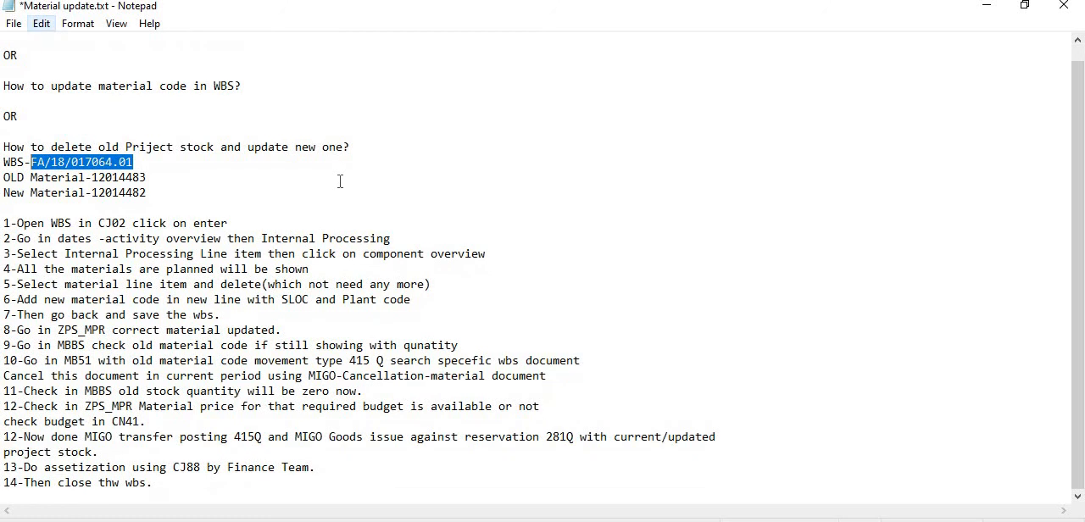
# Correct the misspelled "Priject" to "PrOject" in the notes' question about deleting old stock.
pyautogui.scroll(1, 271, 181)
pyautogui.click(146, 161)
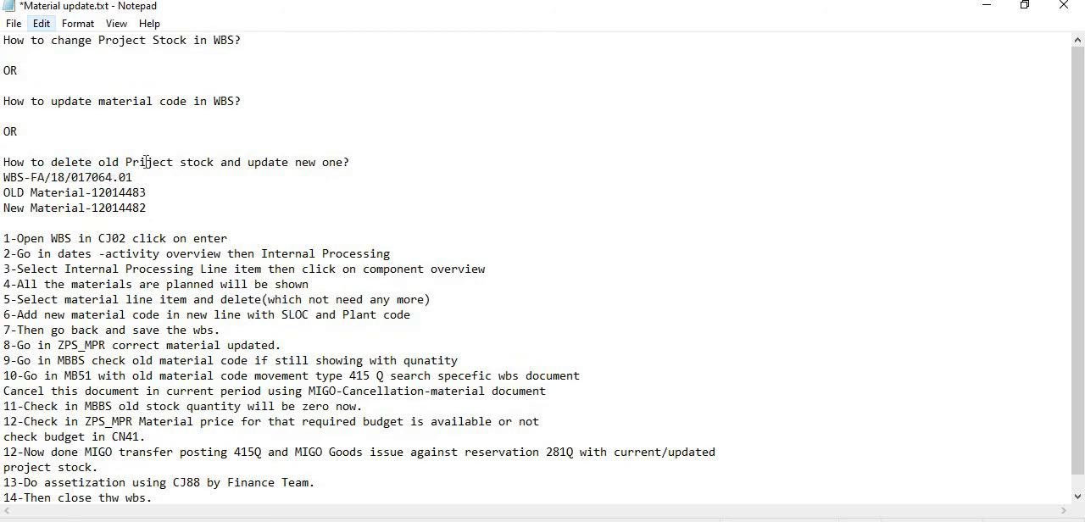
pyautogui.press('BackSpace')
pyautogui.write('O')
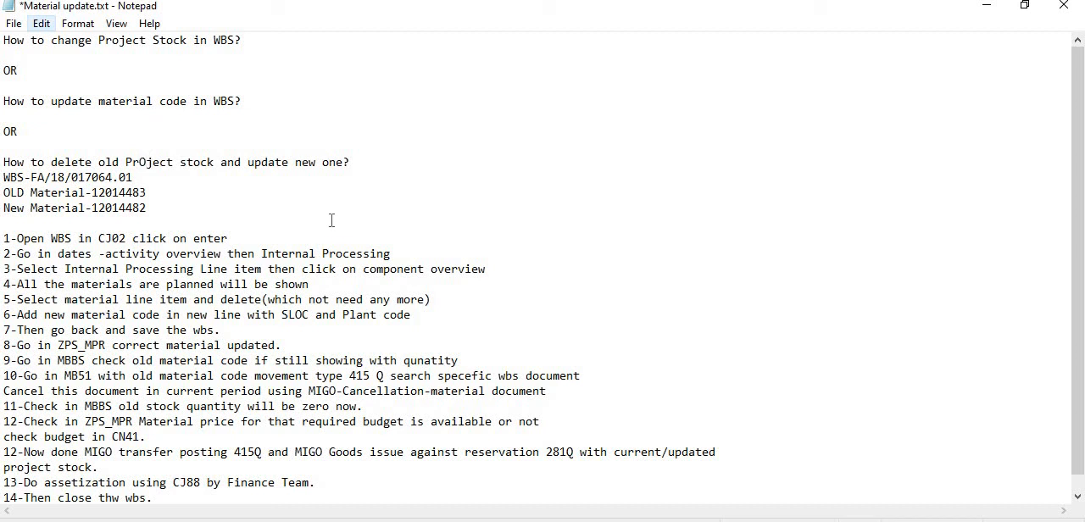